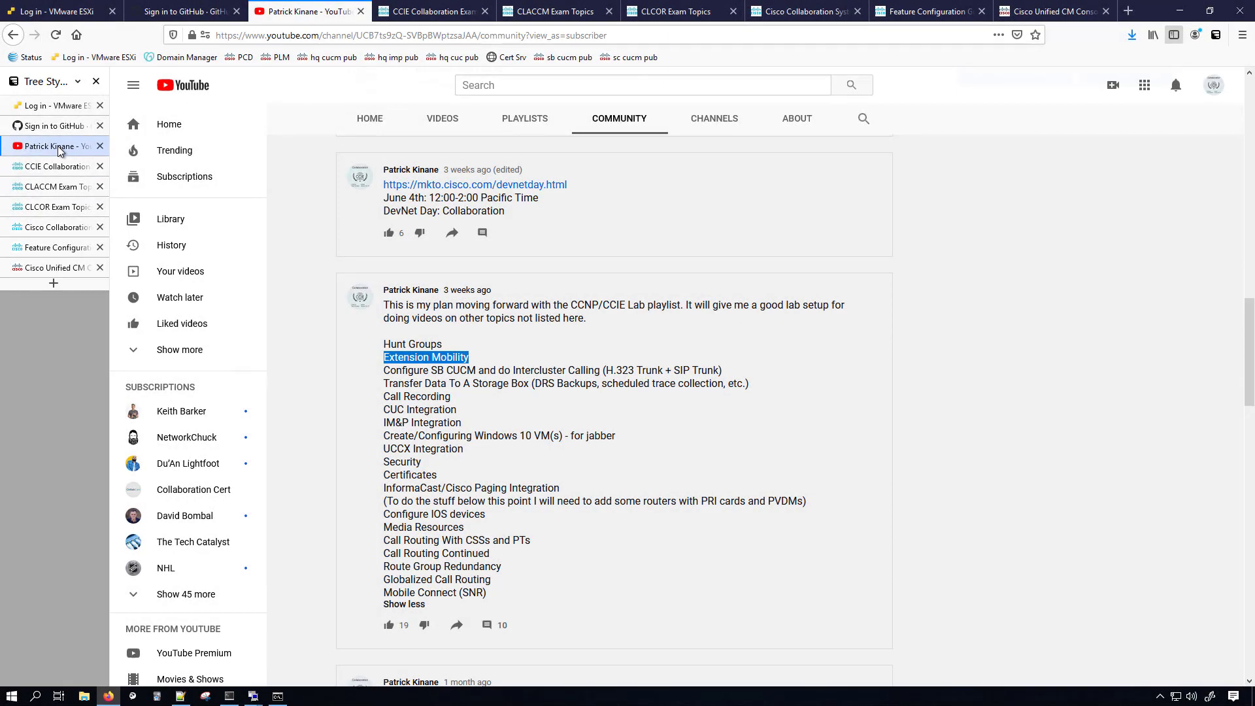
- Highlight 'Extension Mobility' in the lab-plan post, then switch to the CCIE Collaboration exam topics
click(475, 367)
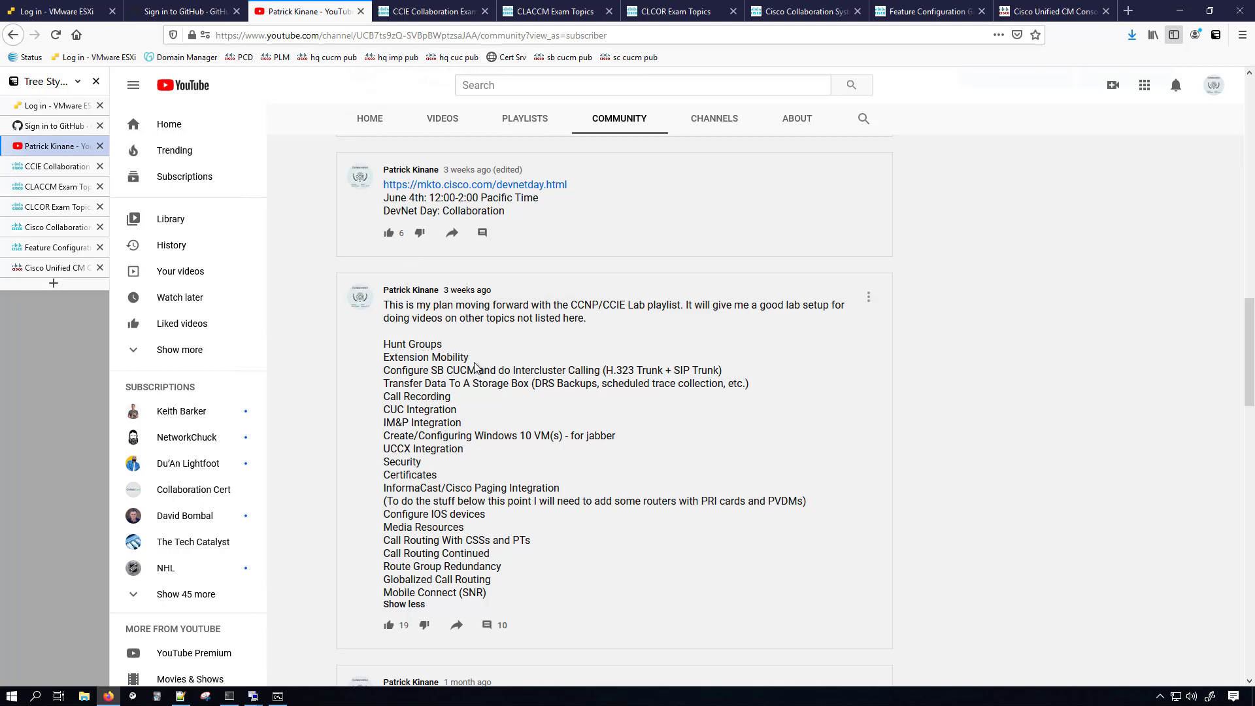
drag(469, 357, 387, 358)
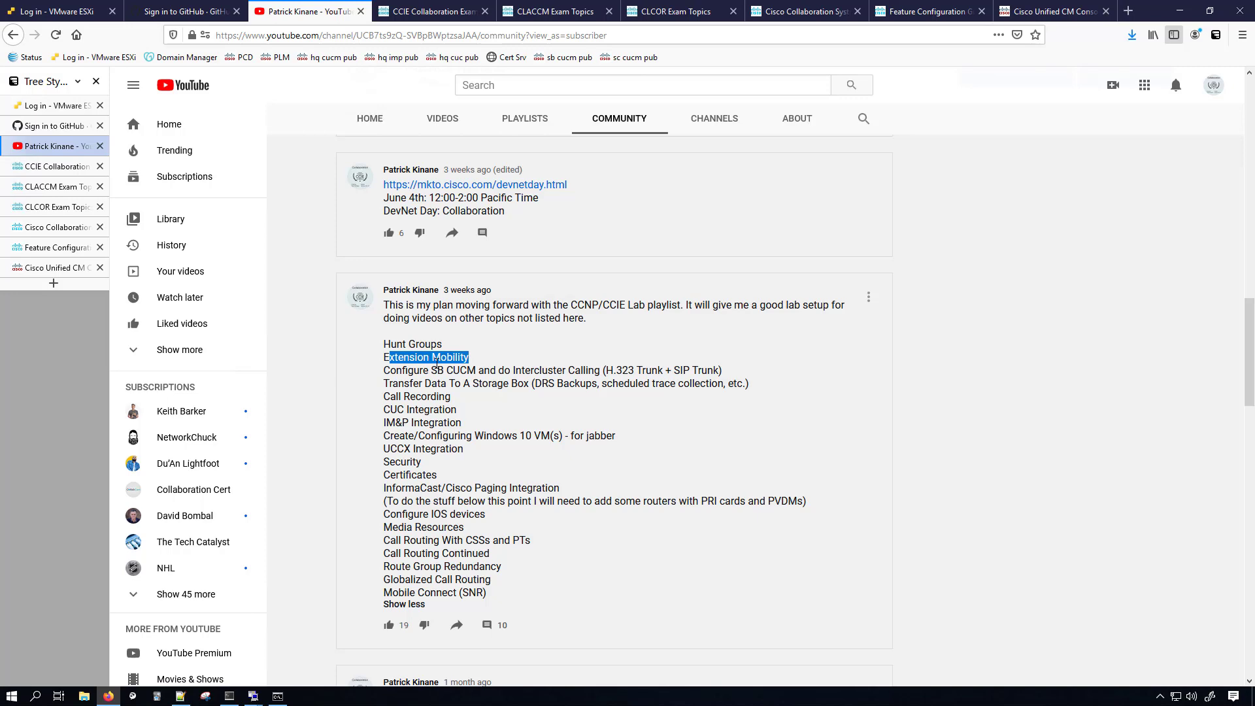
click(66, 166)
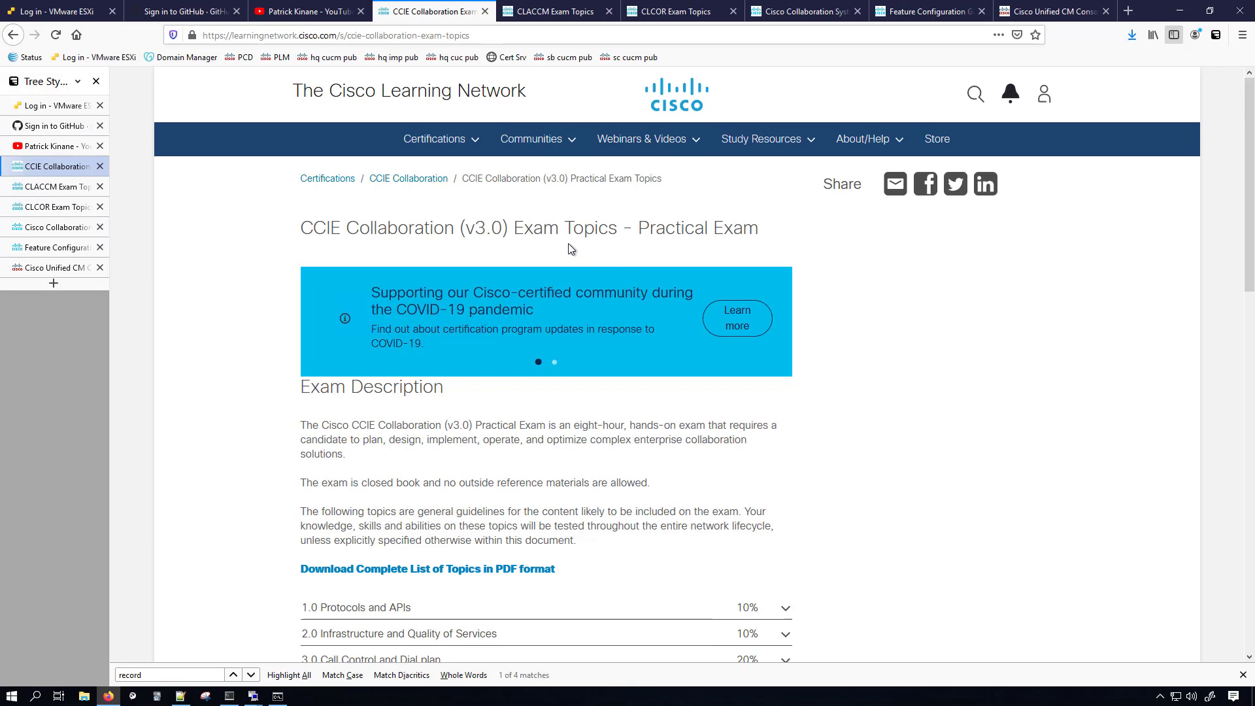
- Highlight topic 7.7.e Extension Mobility and the 7.7 Mobility features heading, then go to CLACCM topics
scroll(568, 248, down, 10)
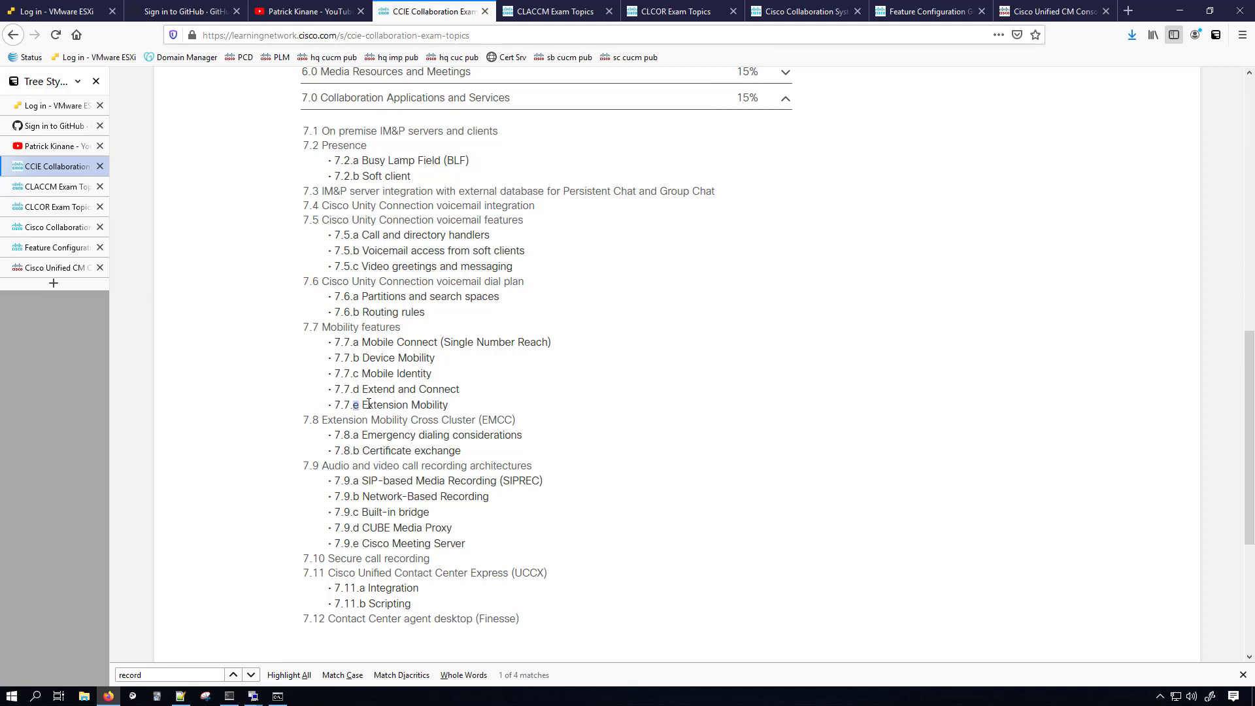
drag(385, 403, 449, 403)
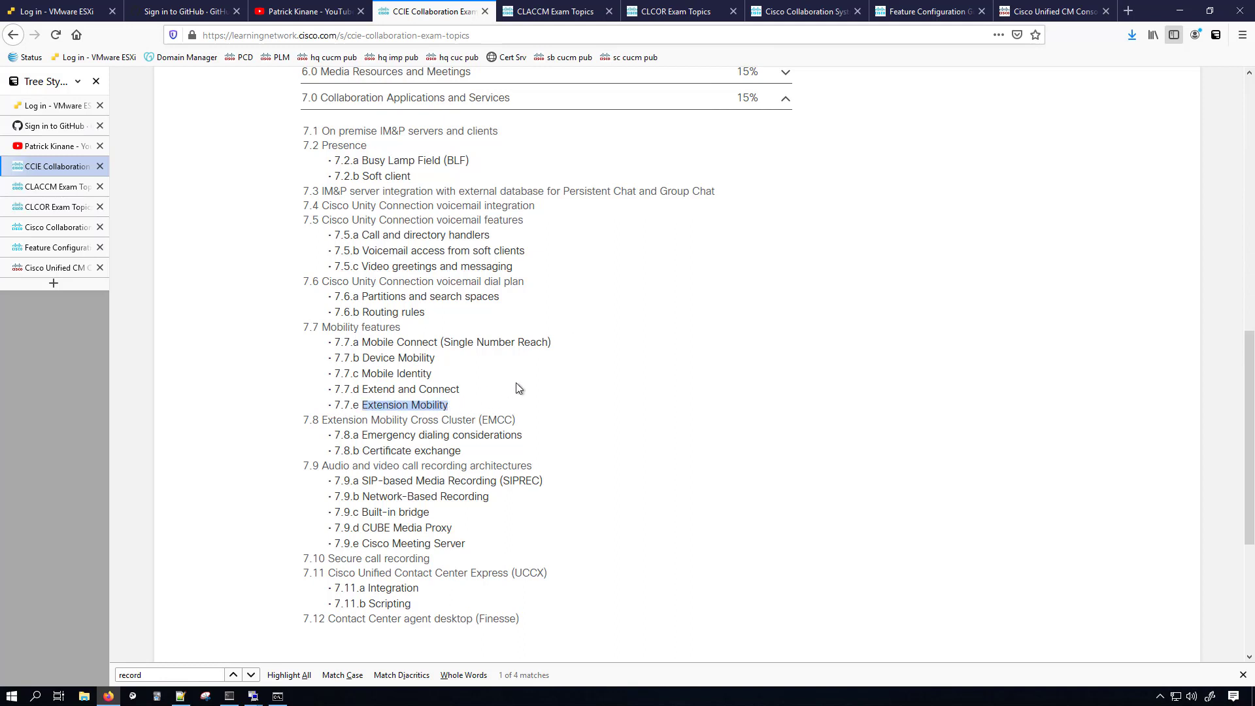
click(418, 330)
drag(383, 329, 342, 327)
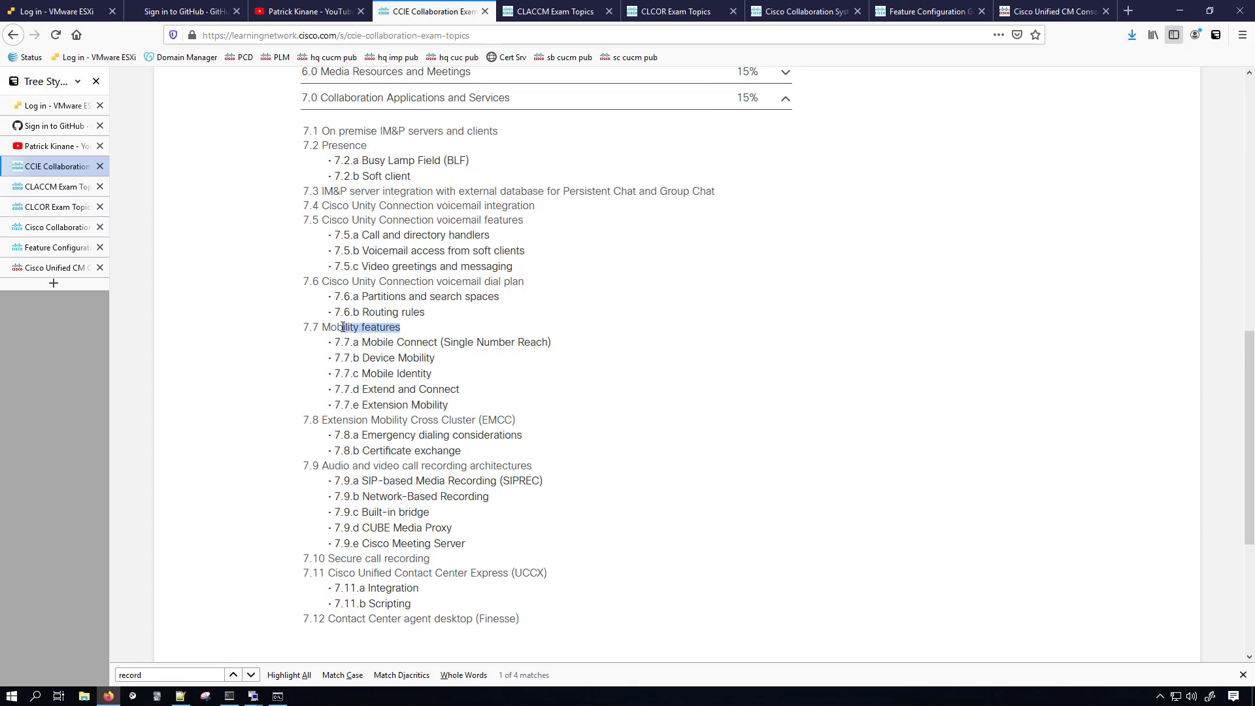
click(56, 187)
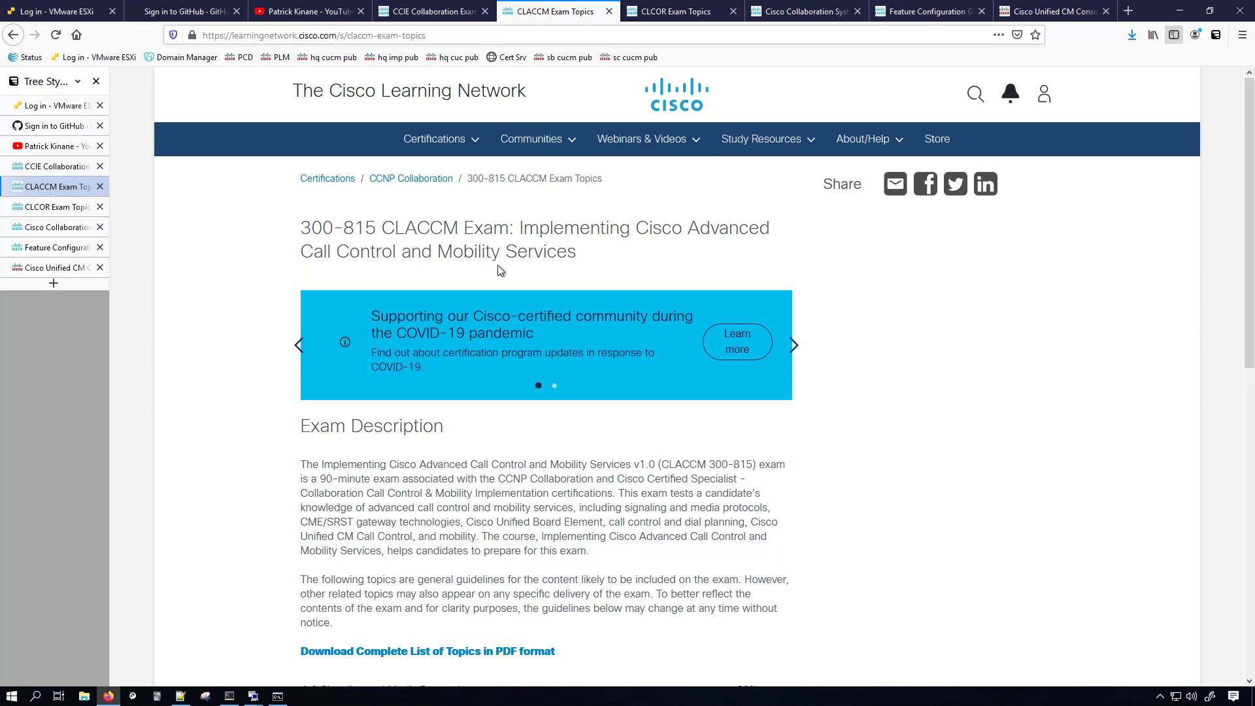
- Highlight CLACCM topics 6.1.b and 6.2.b Extension Mobility and 'Troubleshoot' in heading 6.2
scroll(497, 265, down, 6)
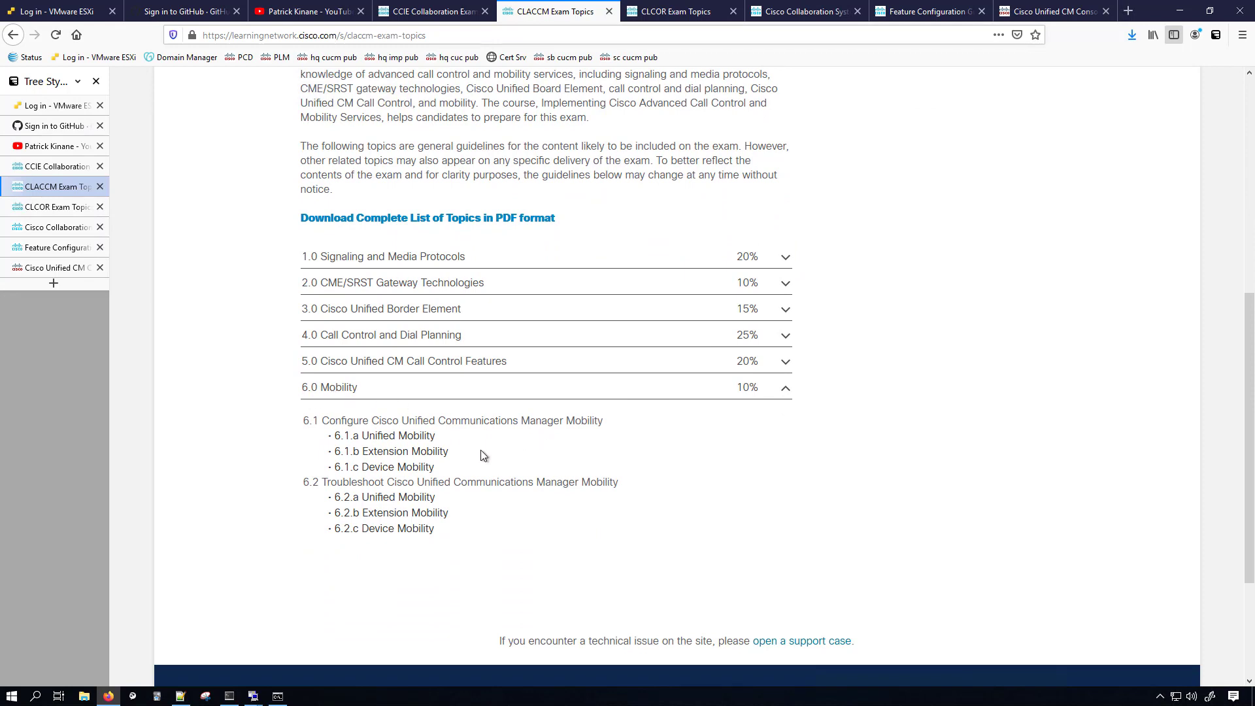
drag(450, 456, 321, 457)
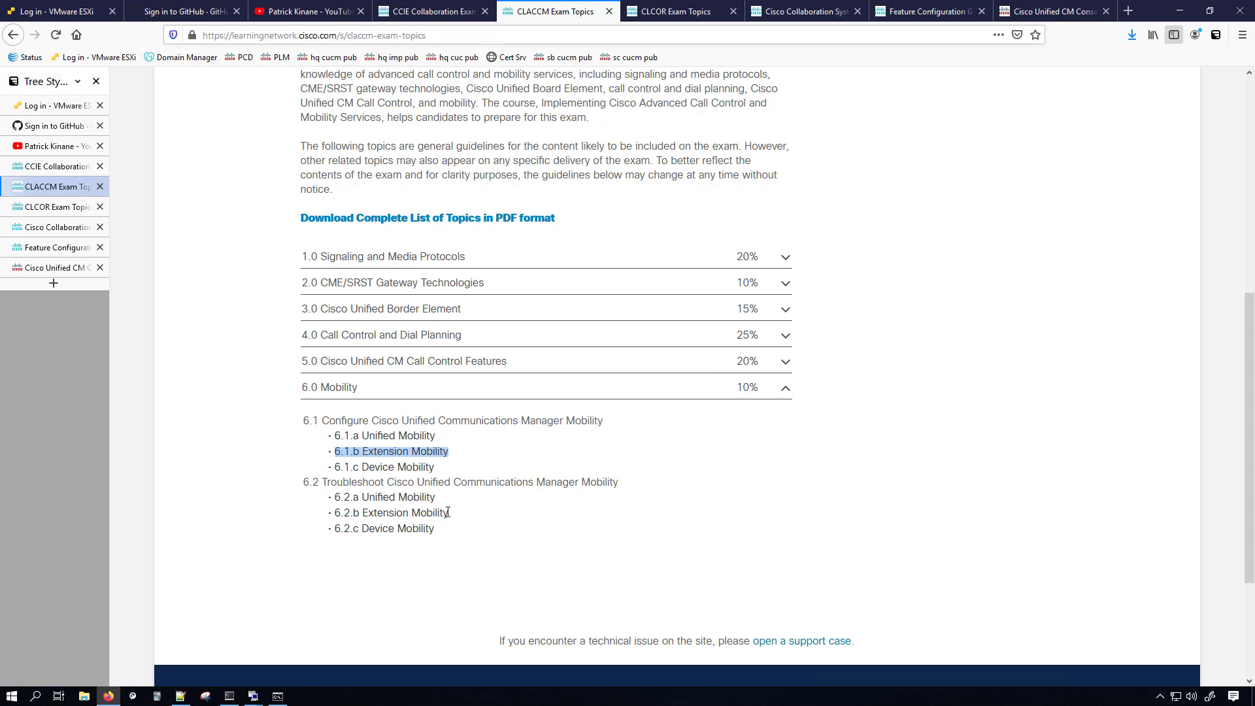
drag(448, 515, 331, 516)
drag(384, 482, 332, 482)
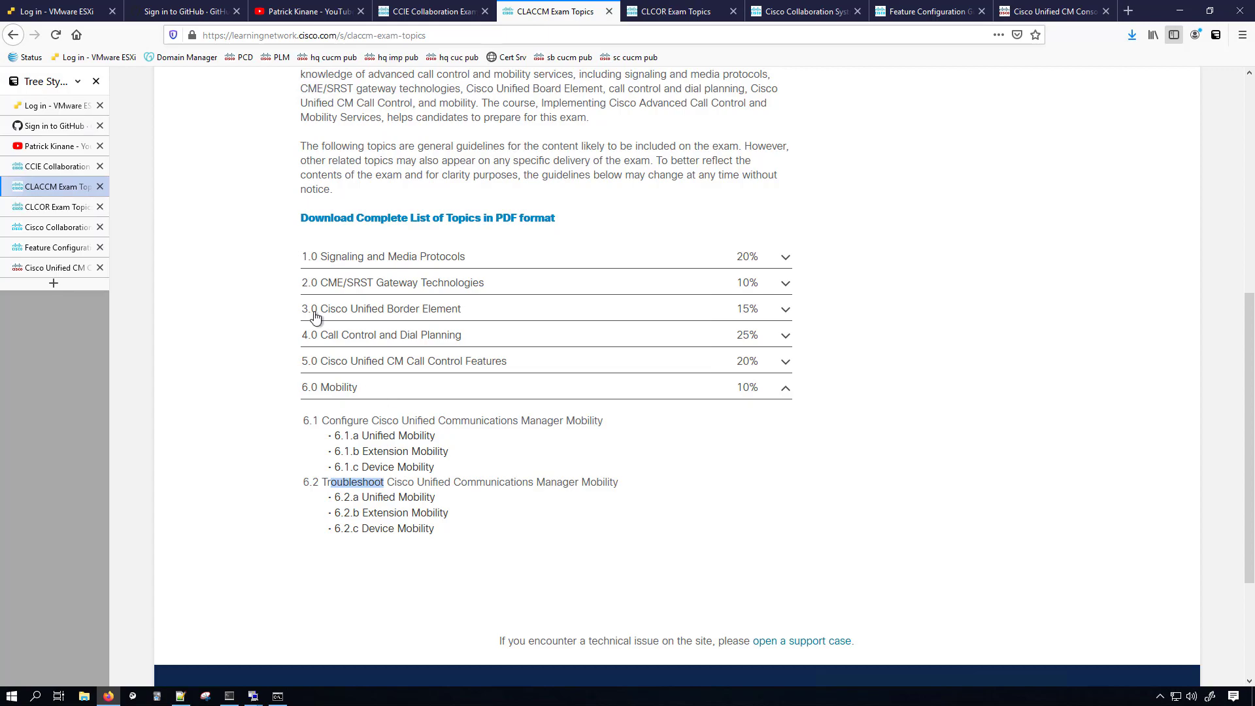
click(61, 208)
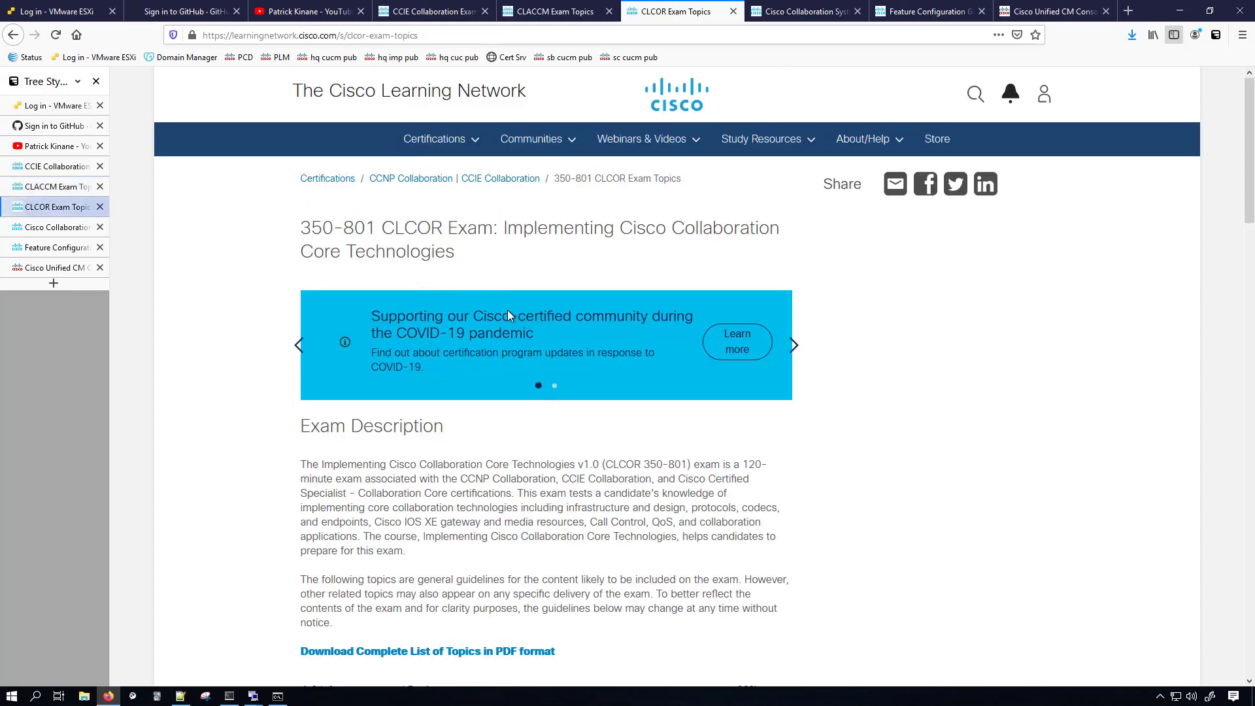
- Skim the CLCOR exam topics, then go back through CLACCM and CCIE to the SRND Extension Mobility section
scroll(507, 311, down, 10)
scroll(509, 314, down, 10)
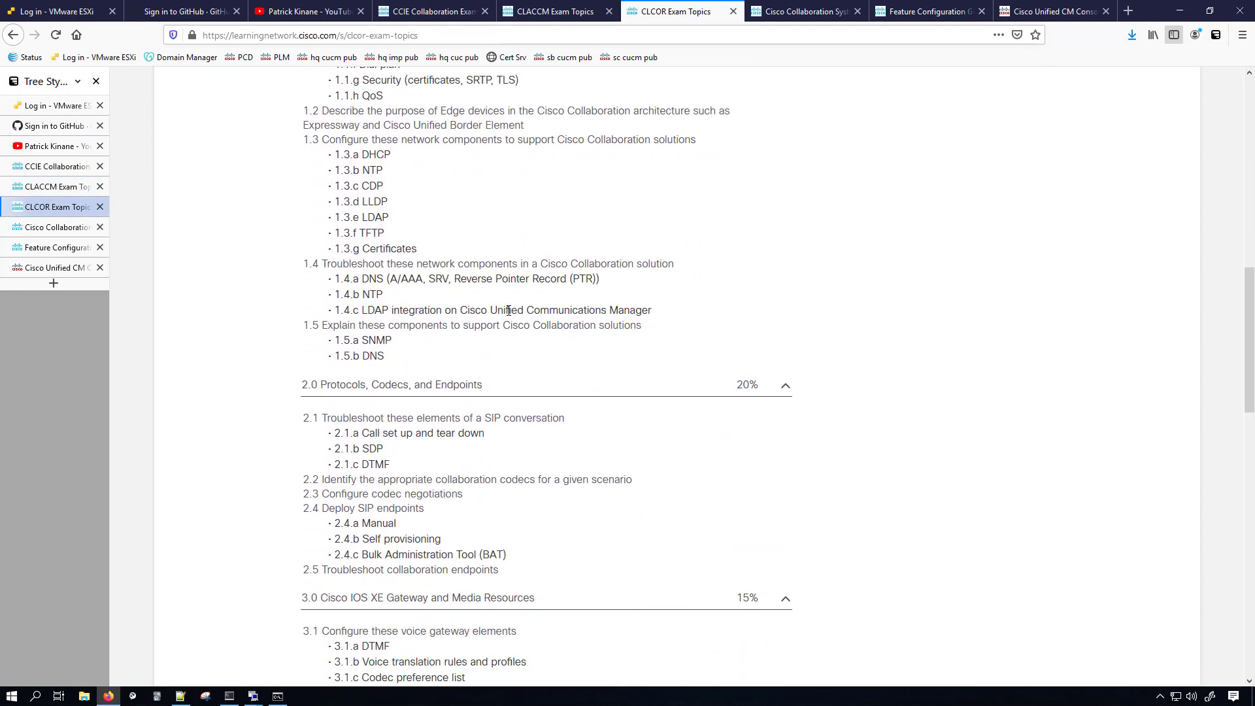
scroll(512, 315, down, 5)
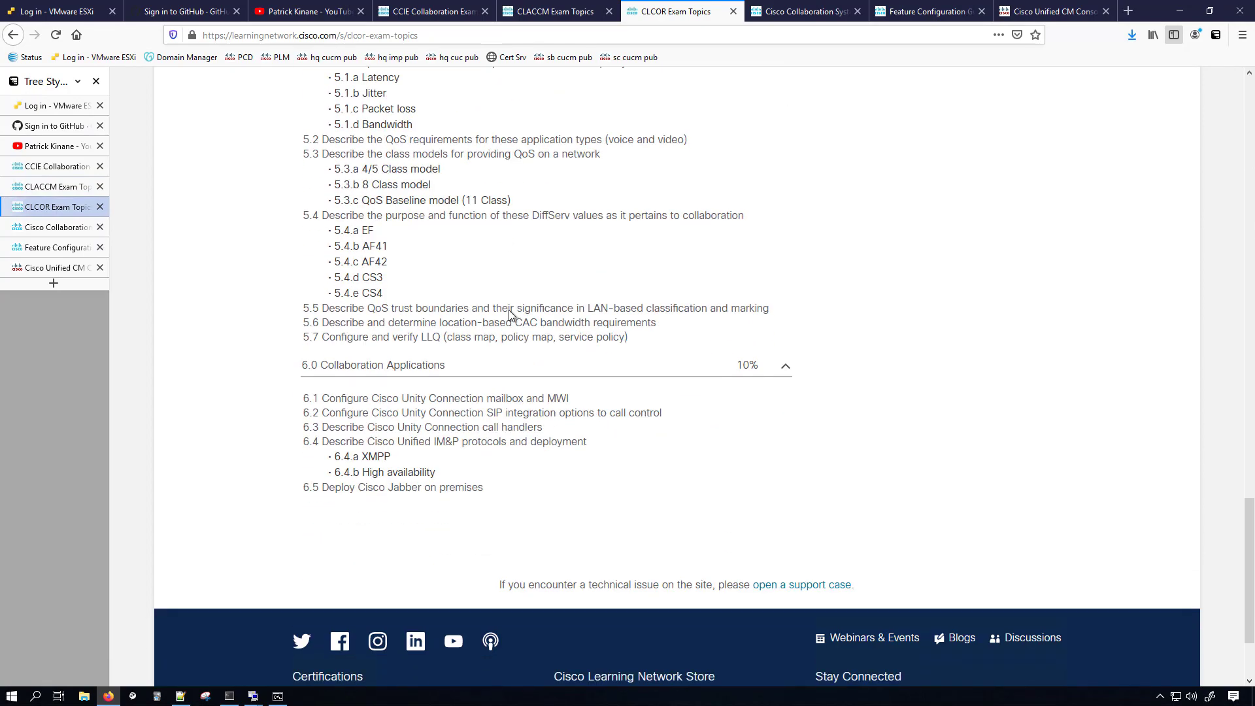
scroll(510, 316, up, 10)
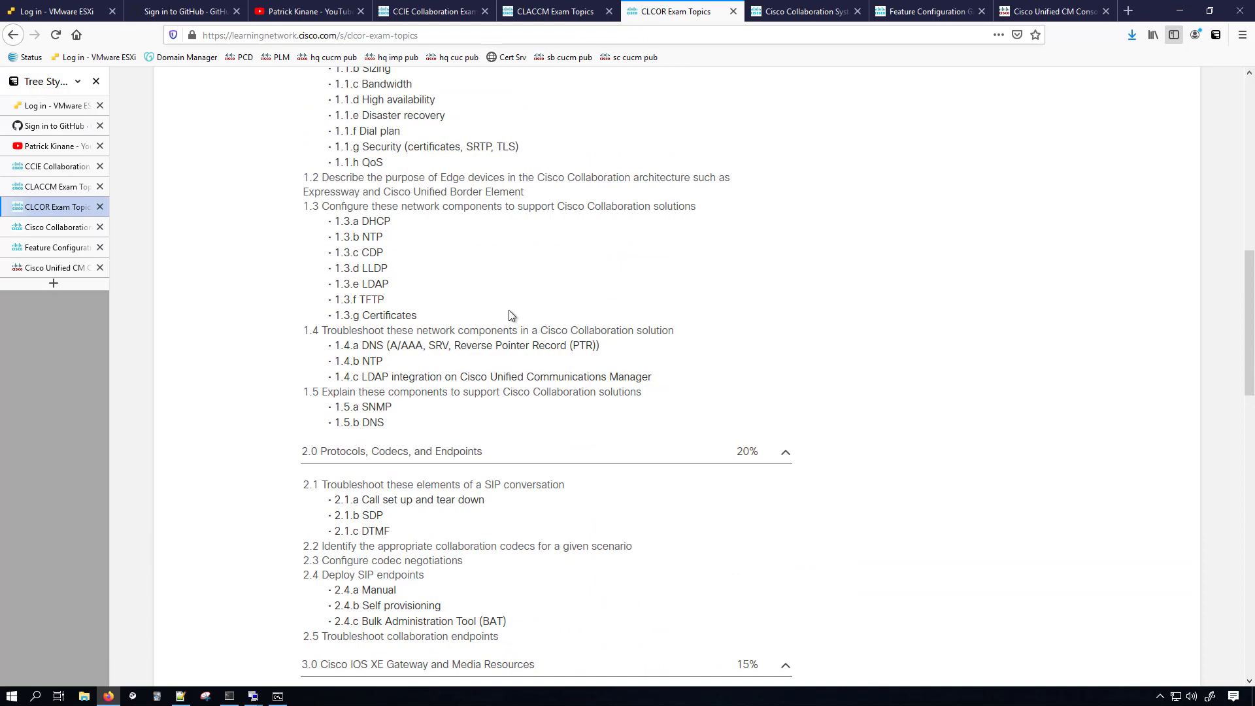
click(38, 186)
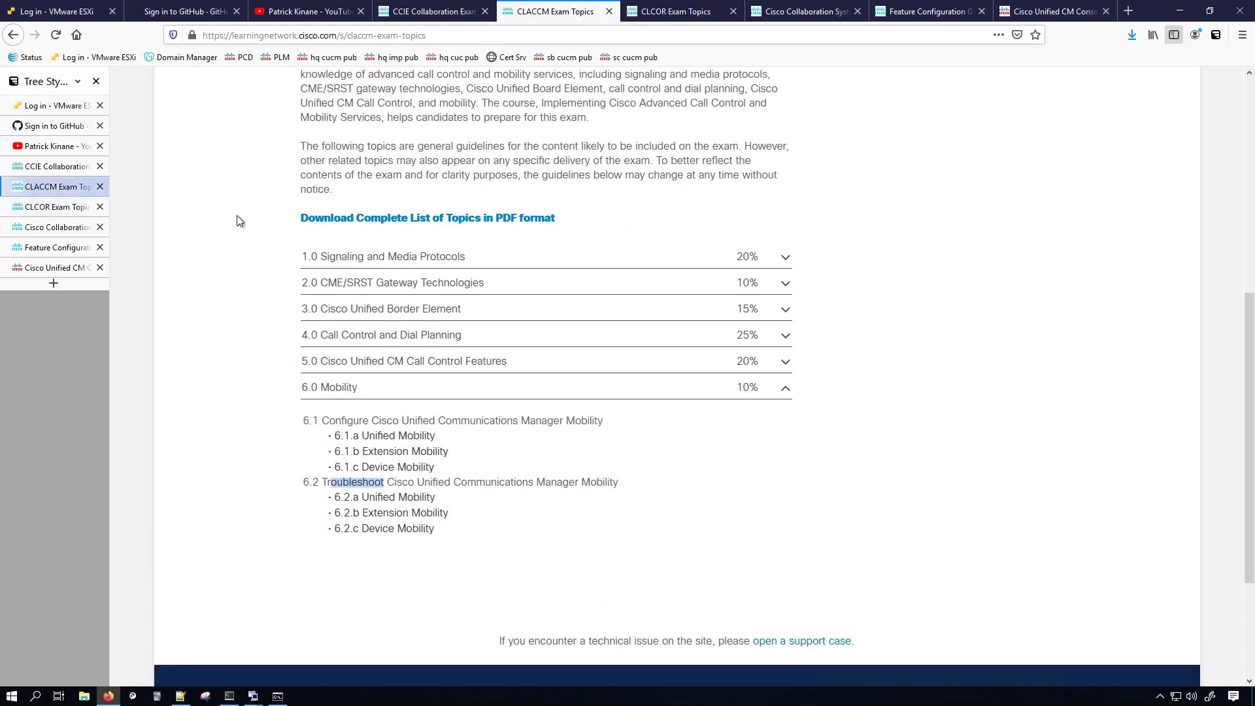
key(ctrl+Page_Up)
click(72, 230)
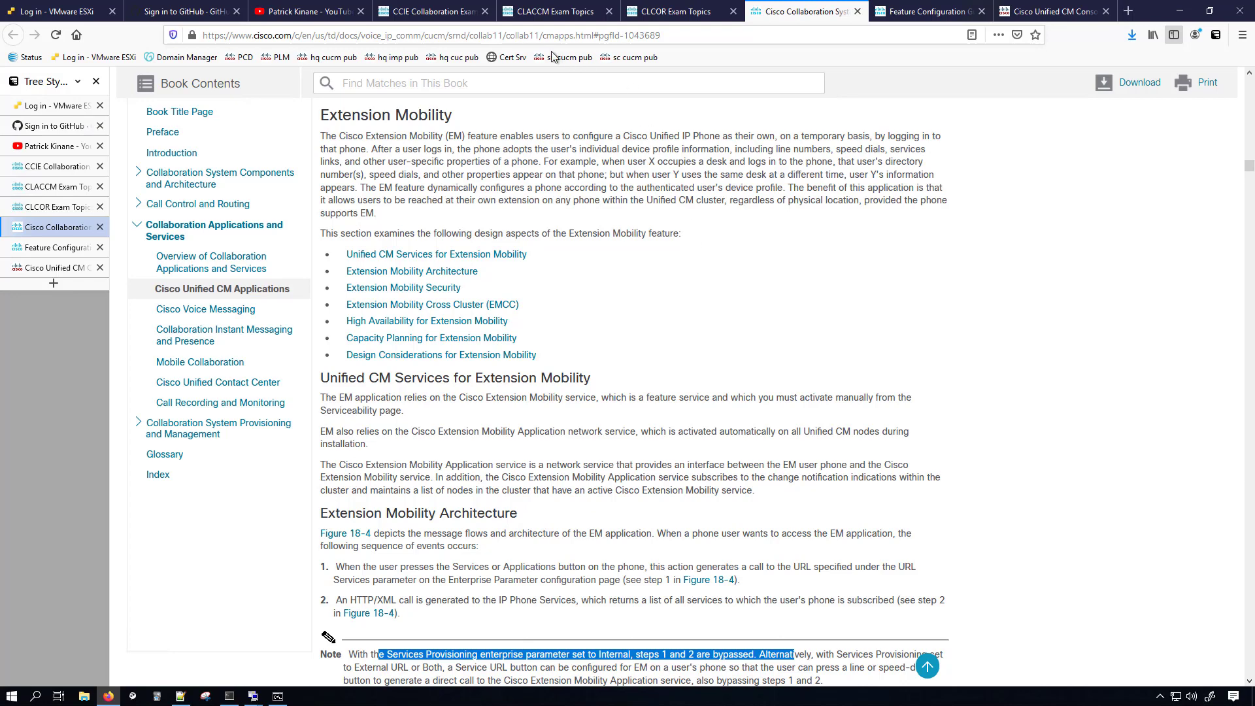
- In the Notepad++ video notes, highlight the SRND section label, Feature Configuration Guide and CLACCM exam topic lines
click(182, 698)
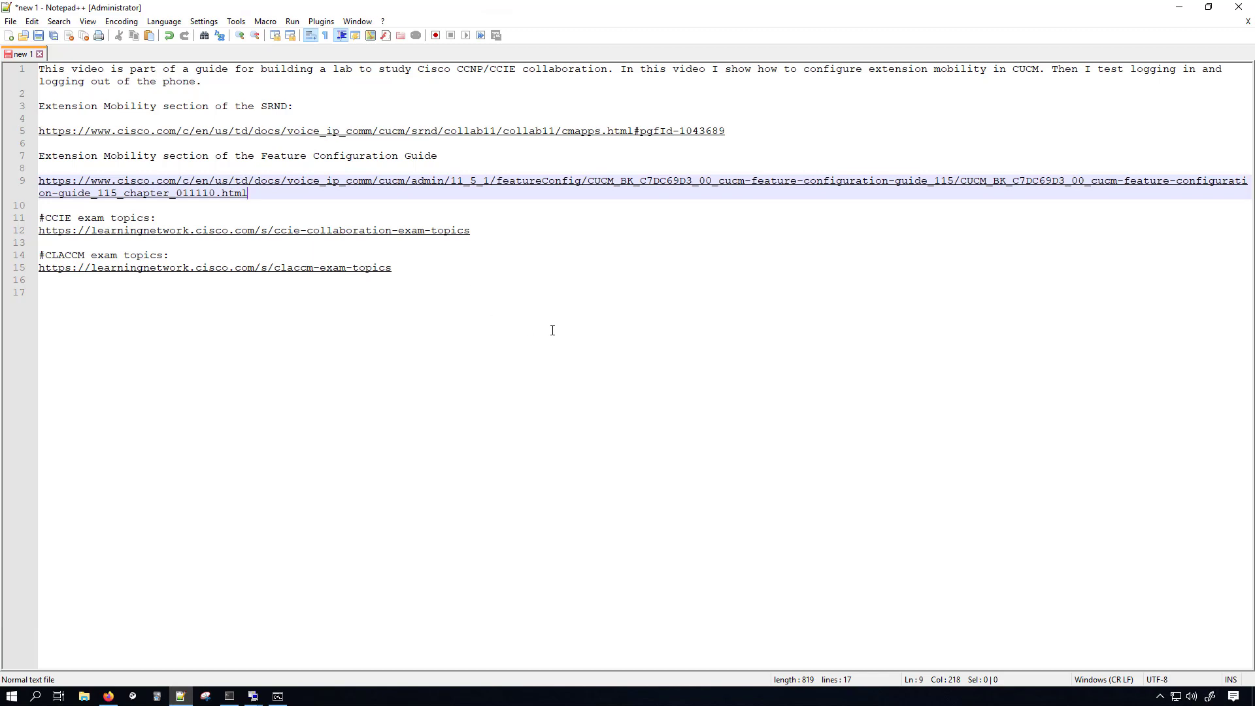
click(550, 329)
drag(48, 106, 303, 113)
drag(266, 156, 474, 156)
click(608, 270)
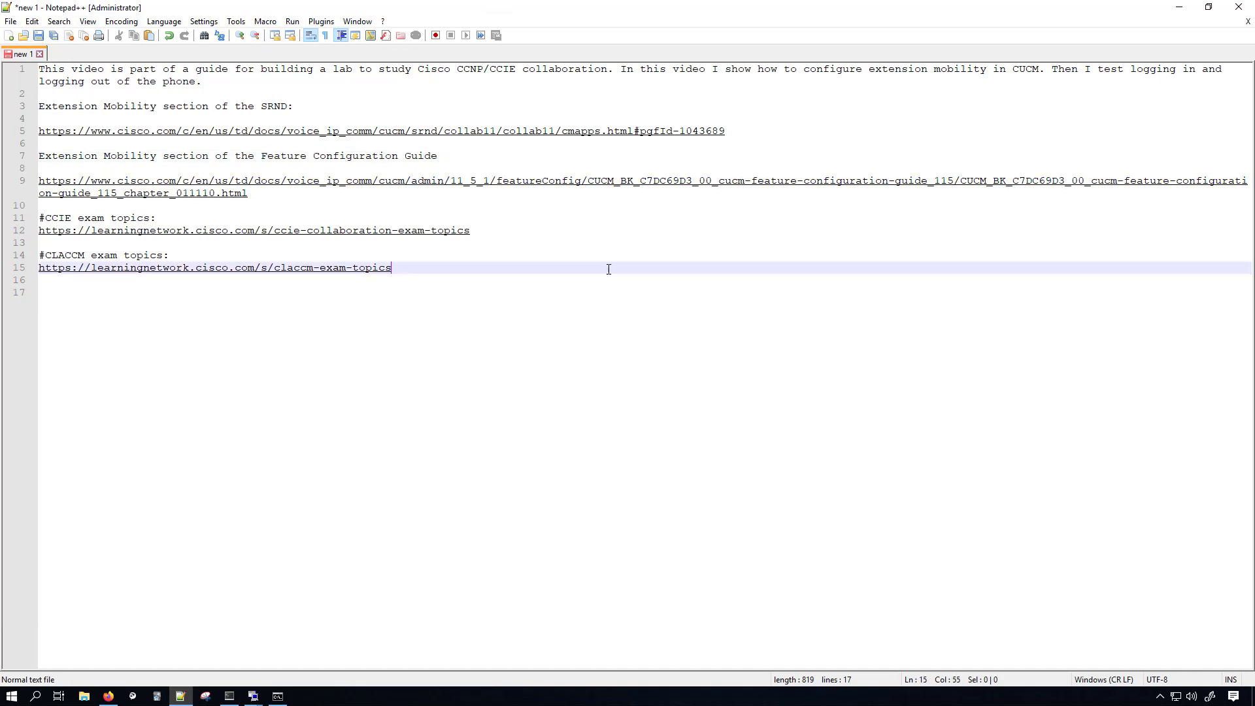
drag(427, 285, 77, 247)
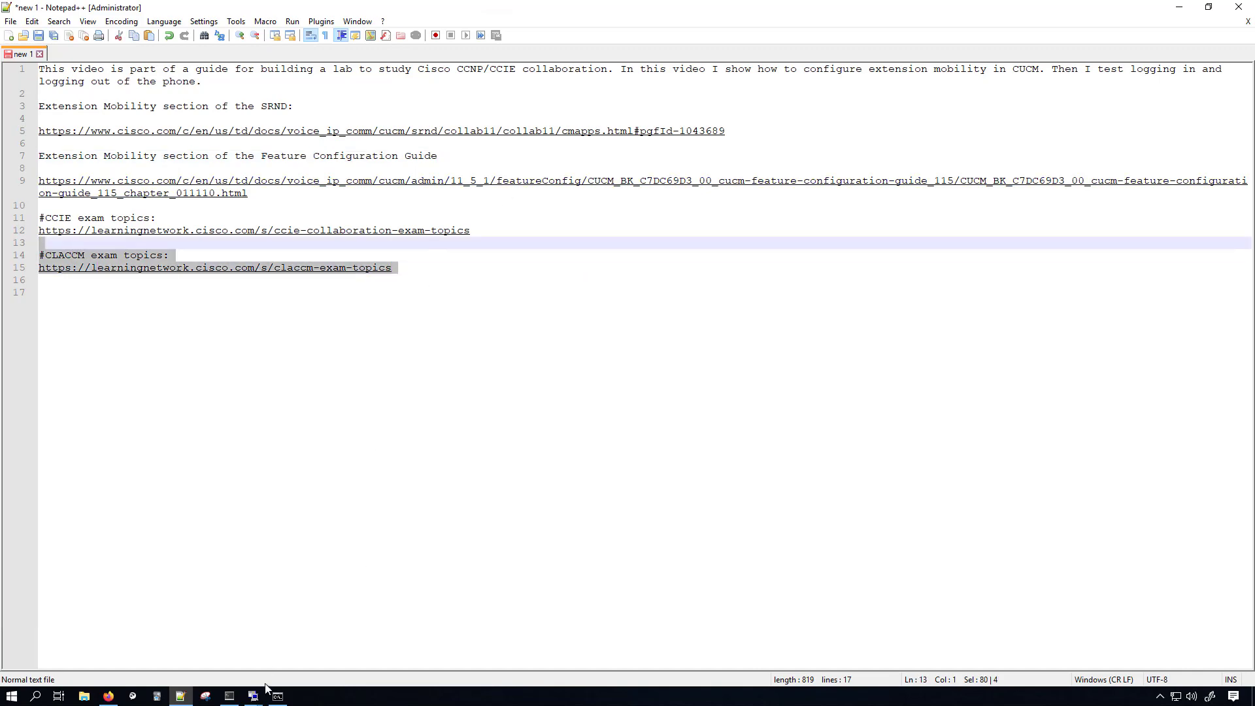
key(alt+Tab)
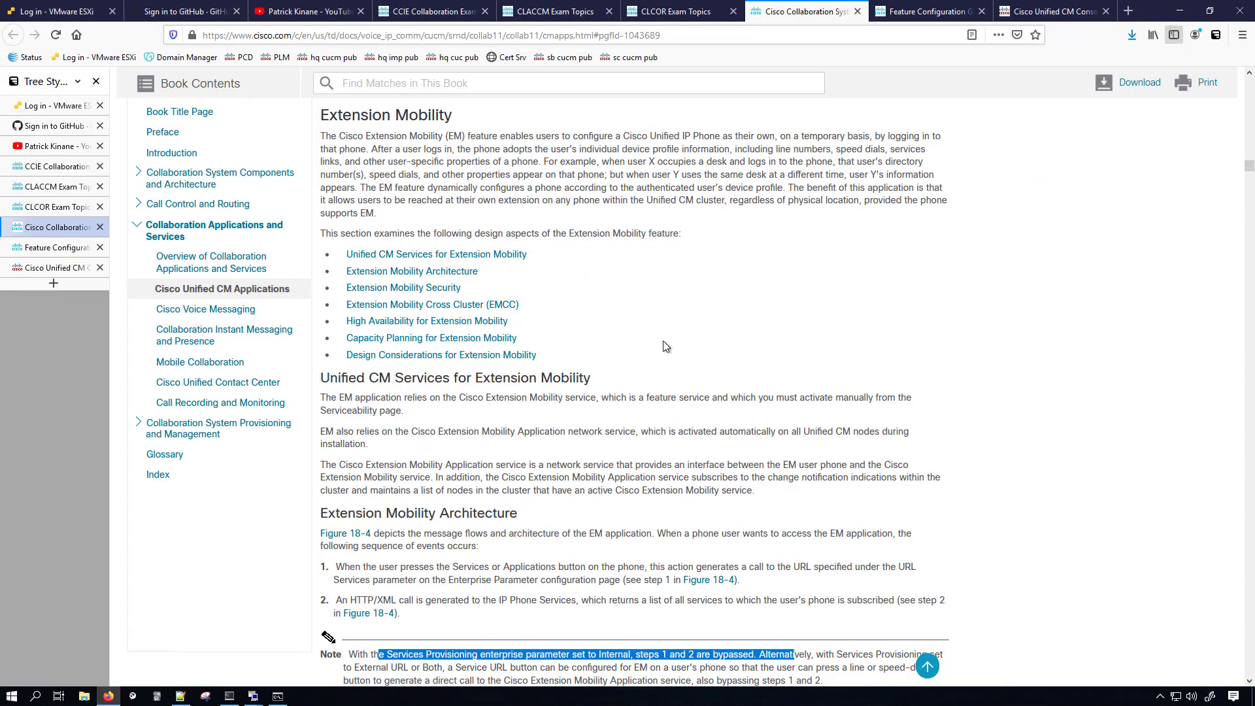
- Scroll through the SRND Extension Mobility Architecture steps, then highlight the Feature Configuration Guide's title
scroll(676, 319, down, 10)
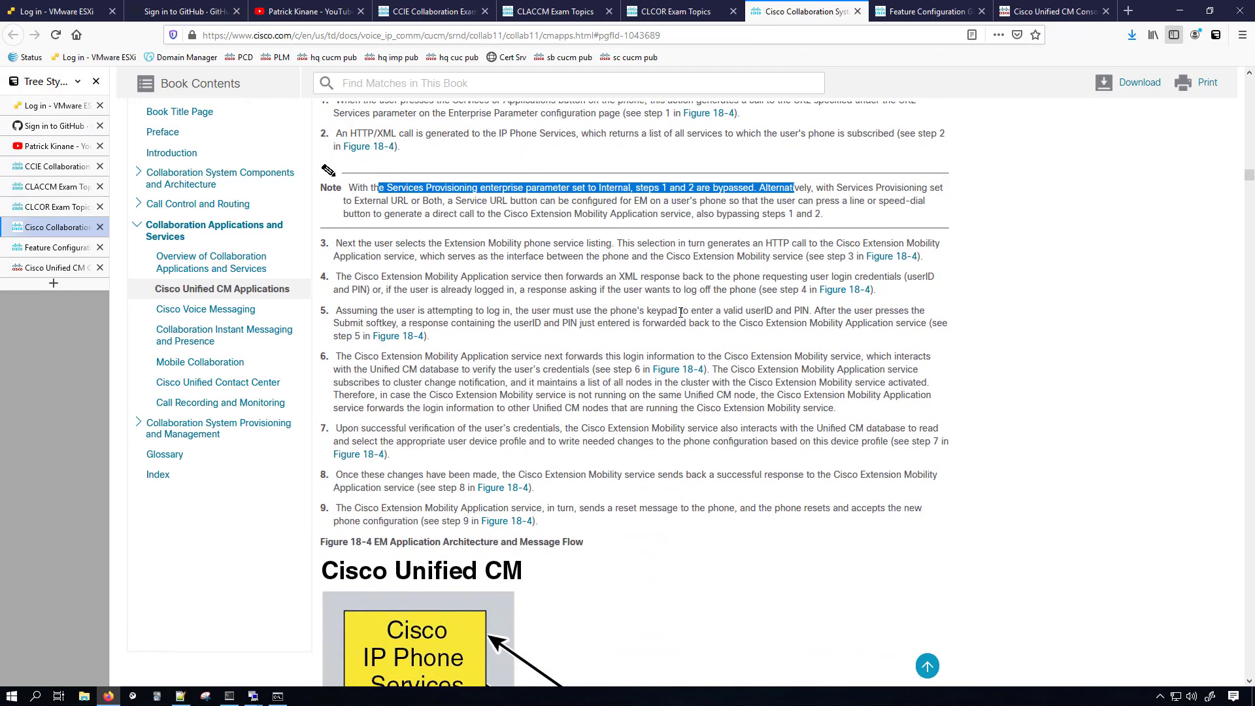
scroll(681, 313, up, 3)
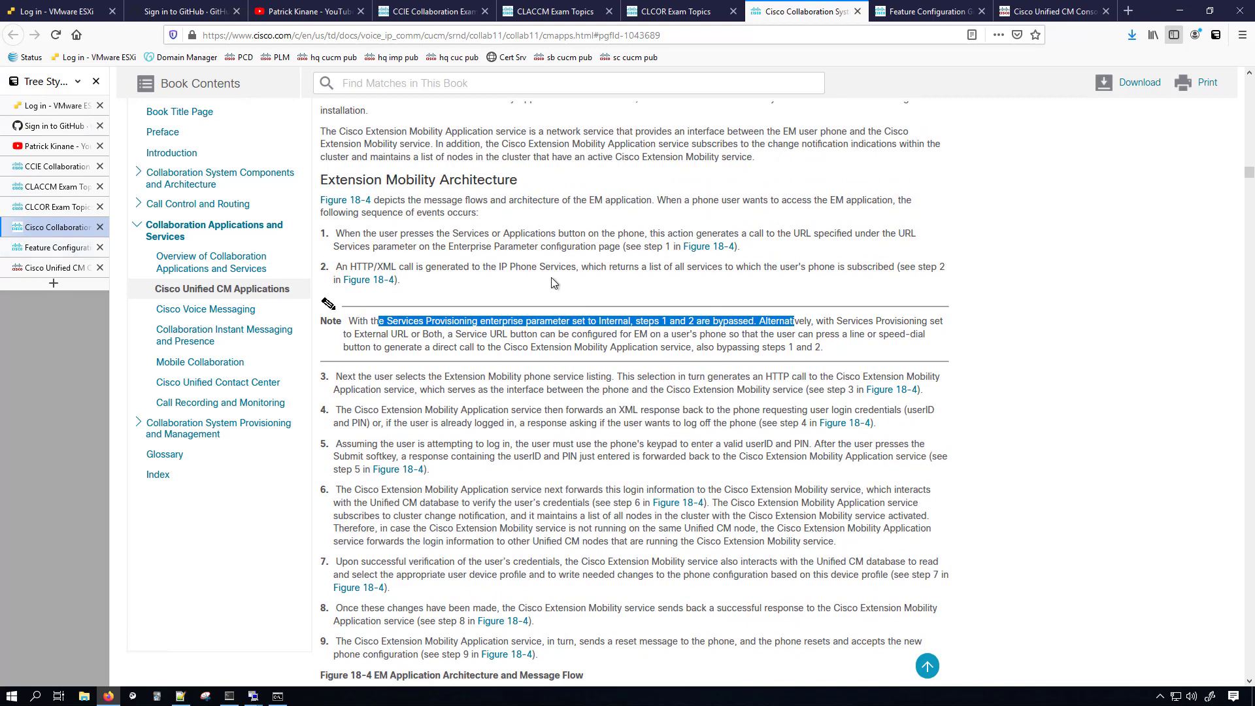
scroll(551, 278, up, 3)
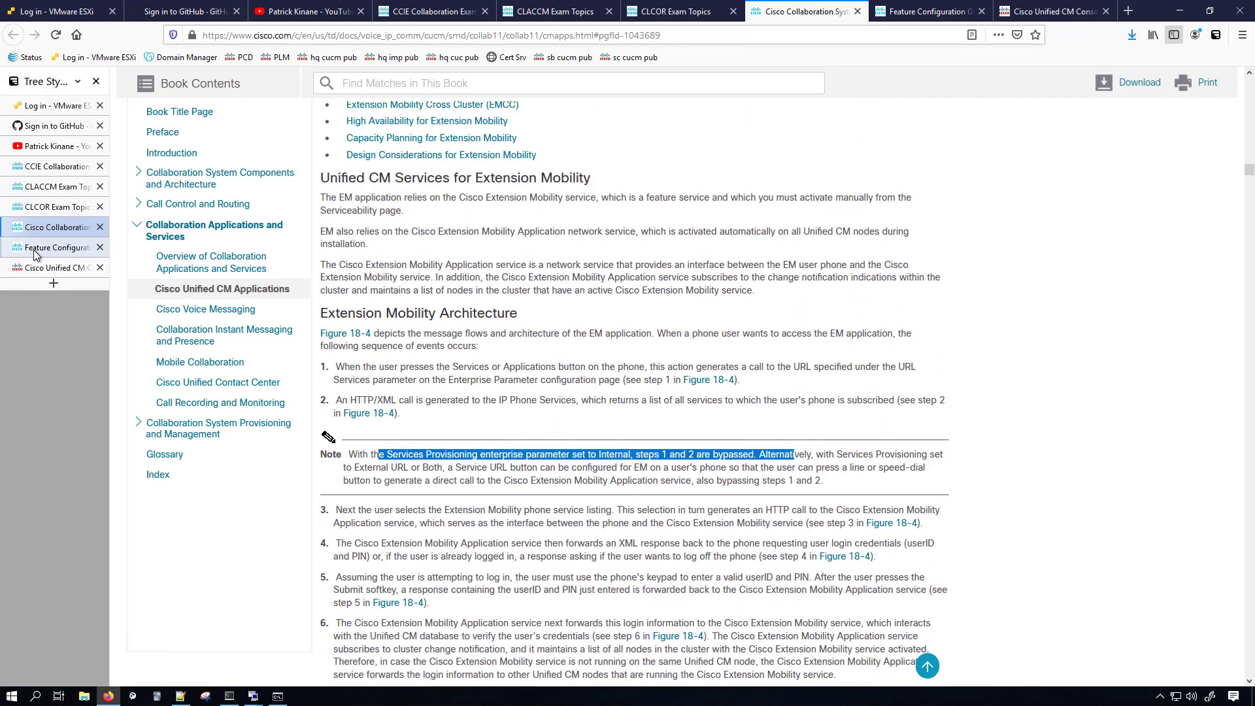
click(36, 252)
drag(126, 169, 624, 168)
- Scroll the task flow down to the Phone Service procedure and highlight '<IP Address' in its service URL
click(880, 165)
scroll(640, 358, down, 8)
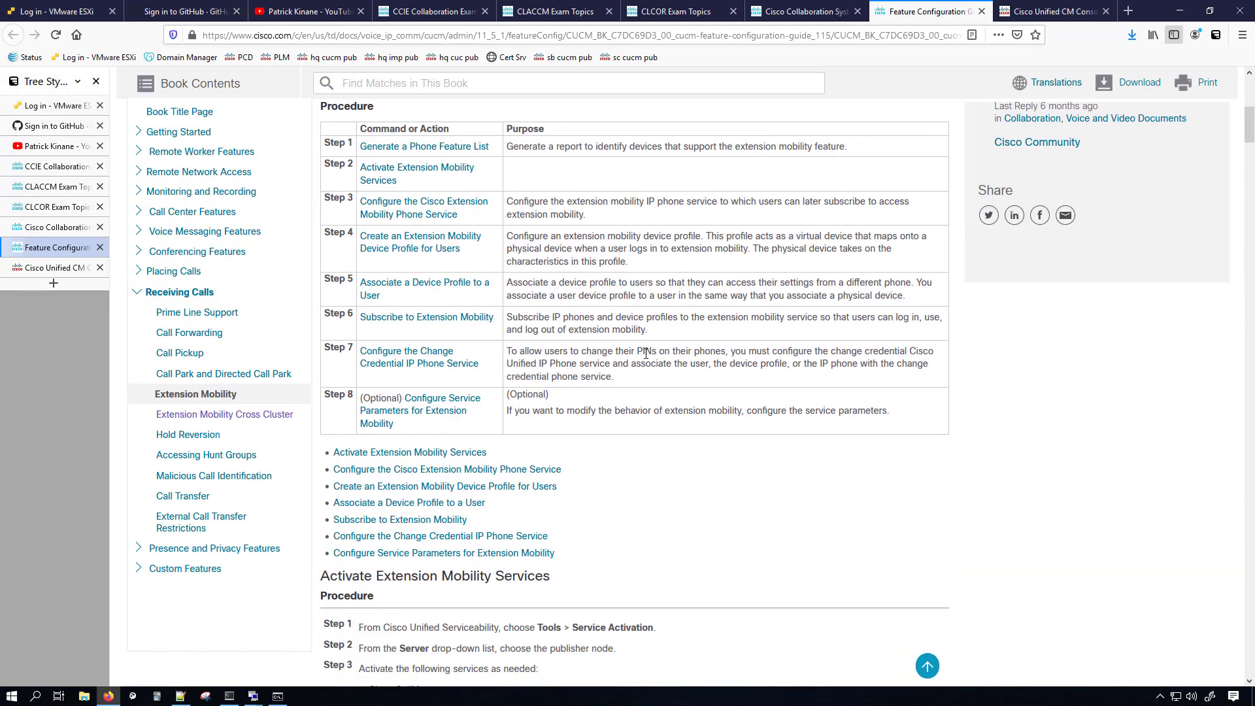
scroll(647, 356, down, 7)
scroll(683, 351, down, 2)
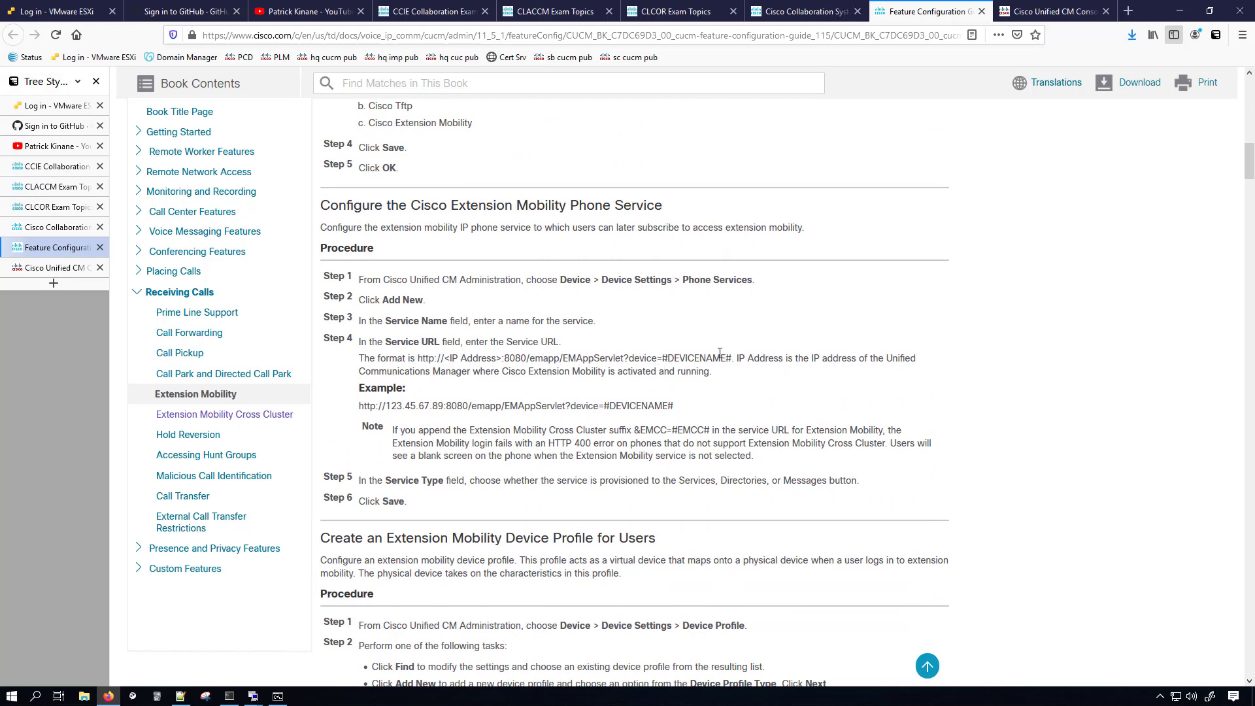
drag(445, 358, 502, 357)
- Return to the SRND Extension Mobility page and scroll past steps 1–9 until Figure 18-4 fills the view
click(68, 234)
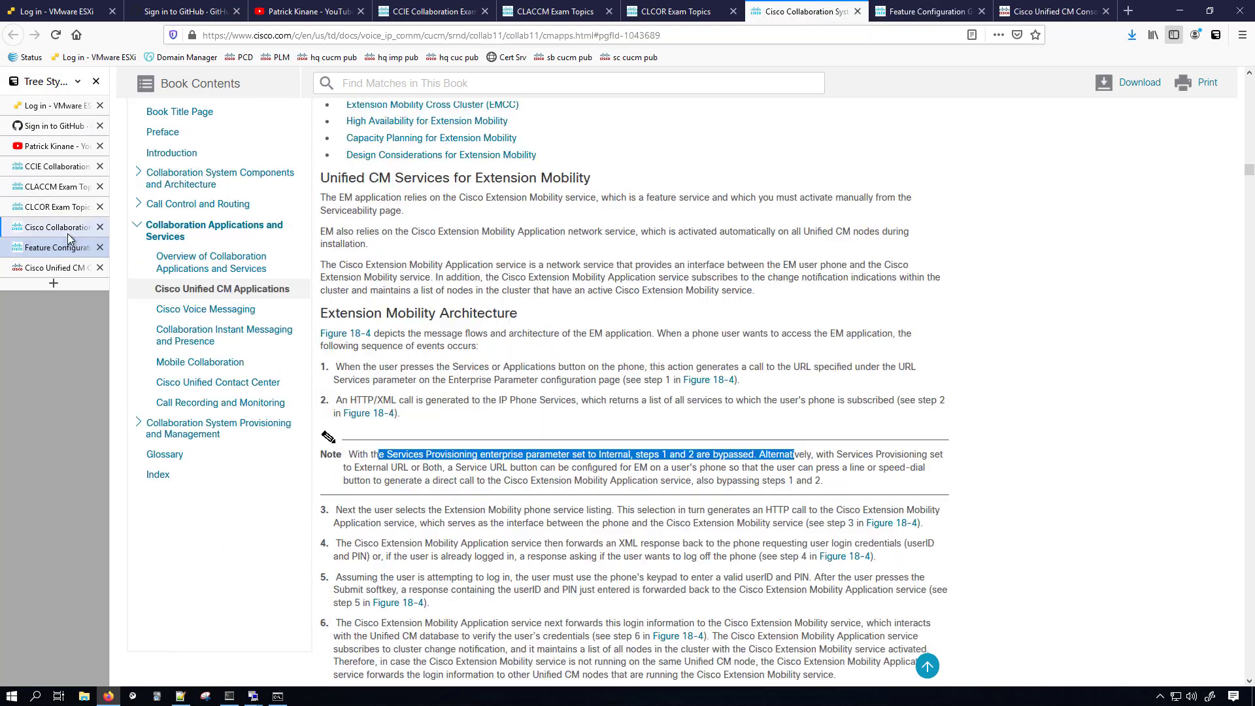
click(578, 315)
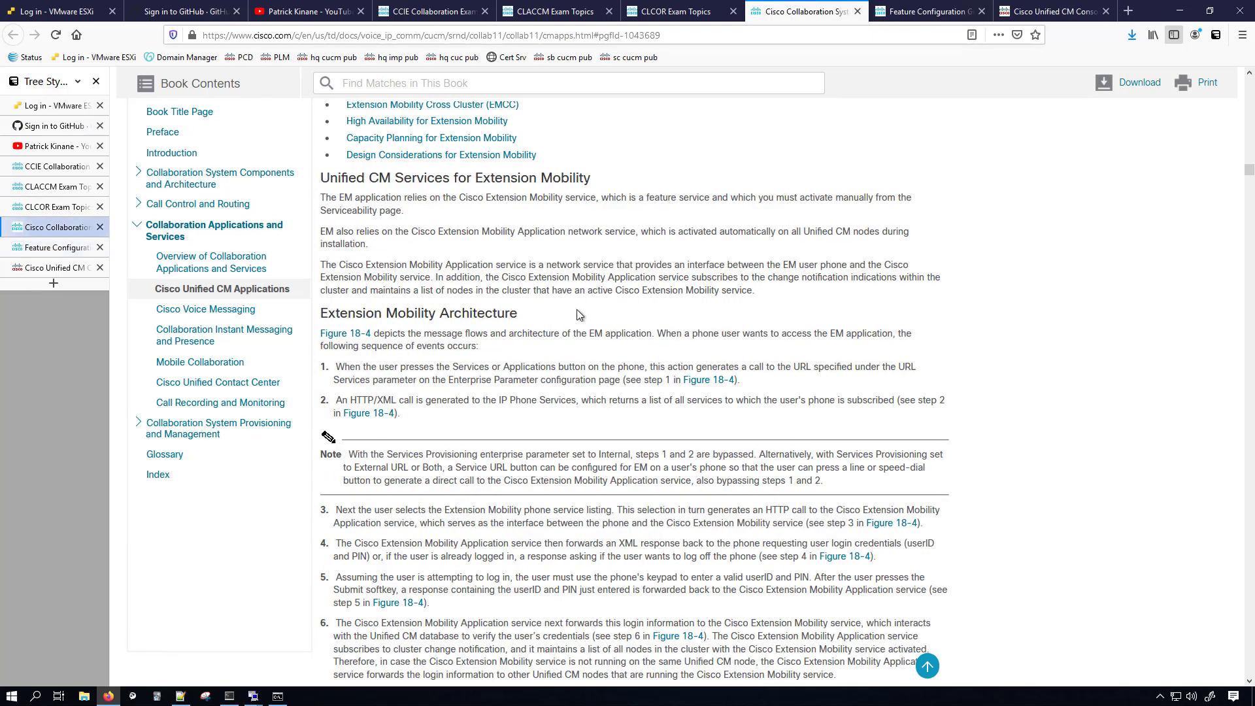
scroll(597, 301, down, 3)
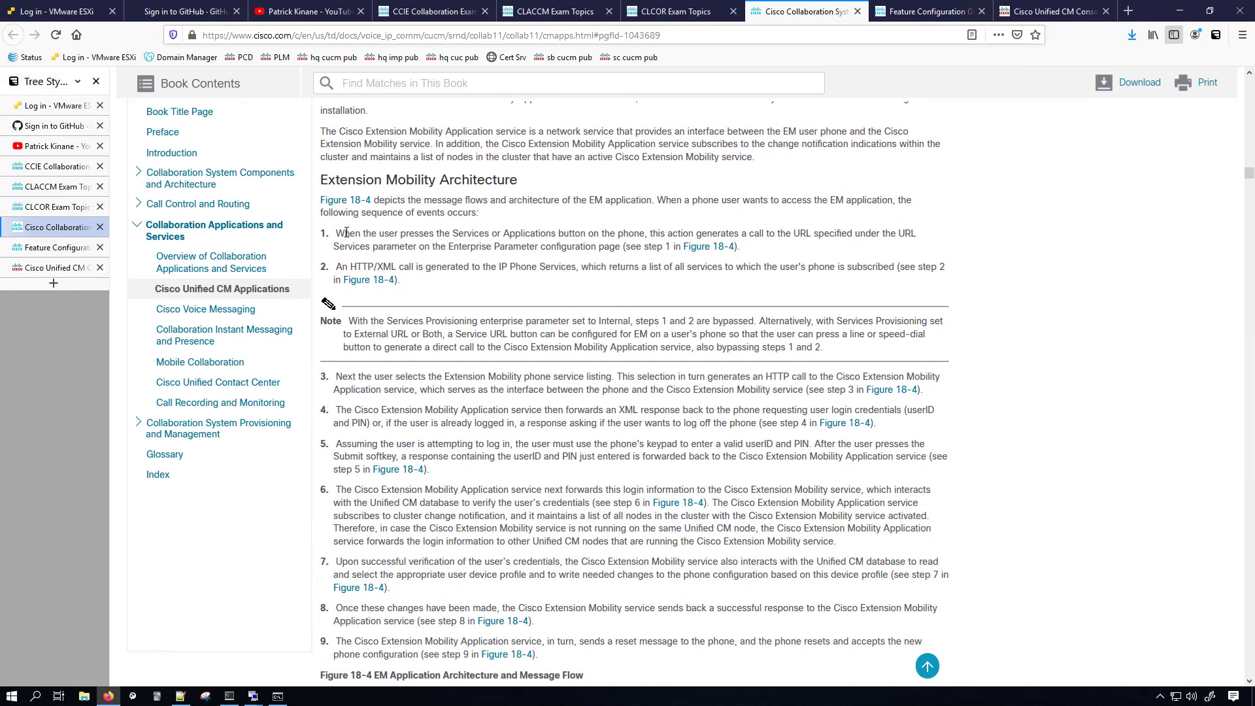
scroll(629, 305, up, 6)
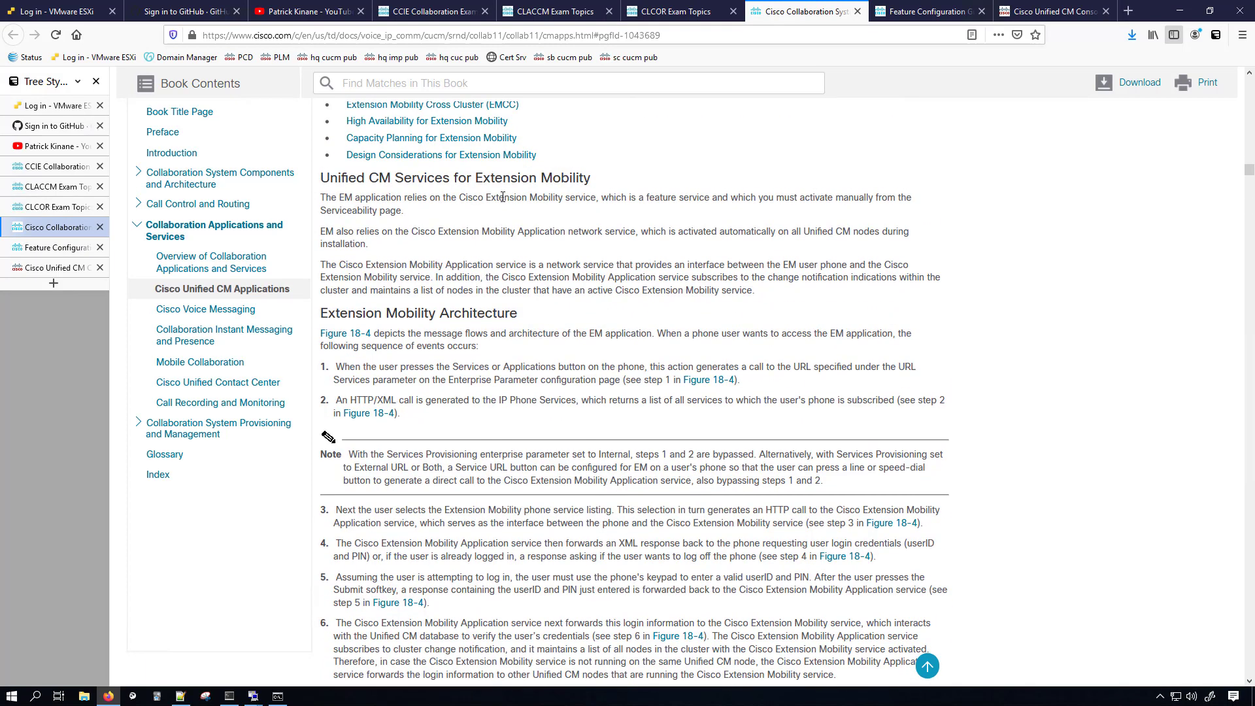
scroll(630, 302, up, 5)
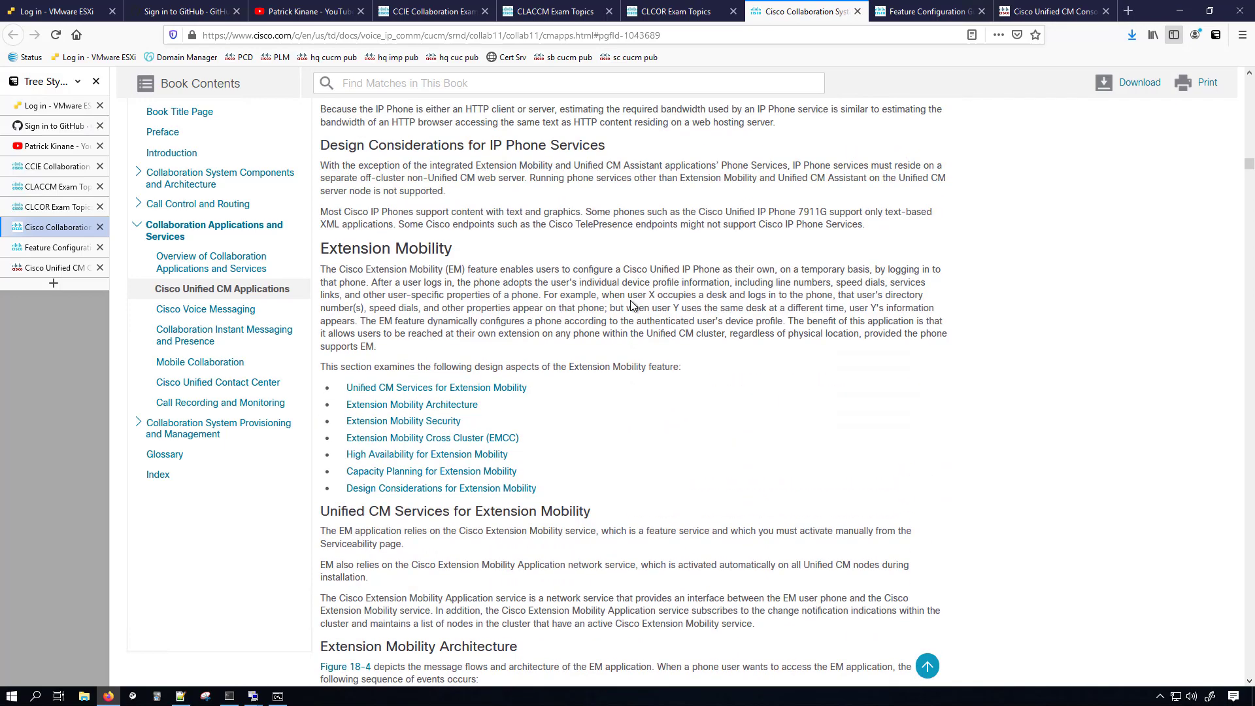
scroll(631, 300, down, 11)
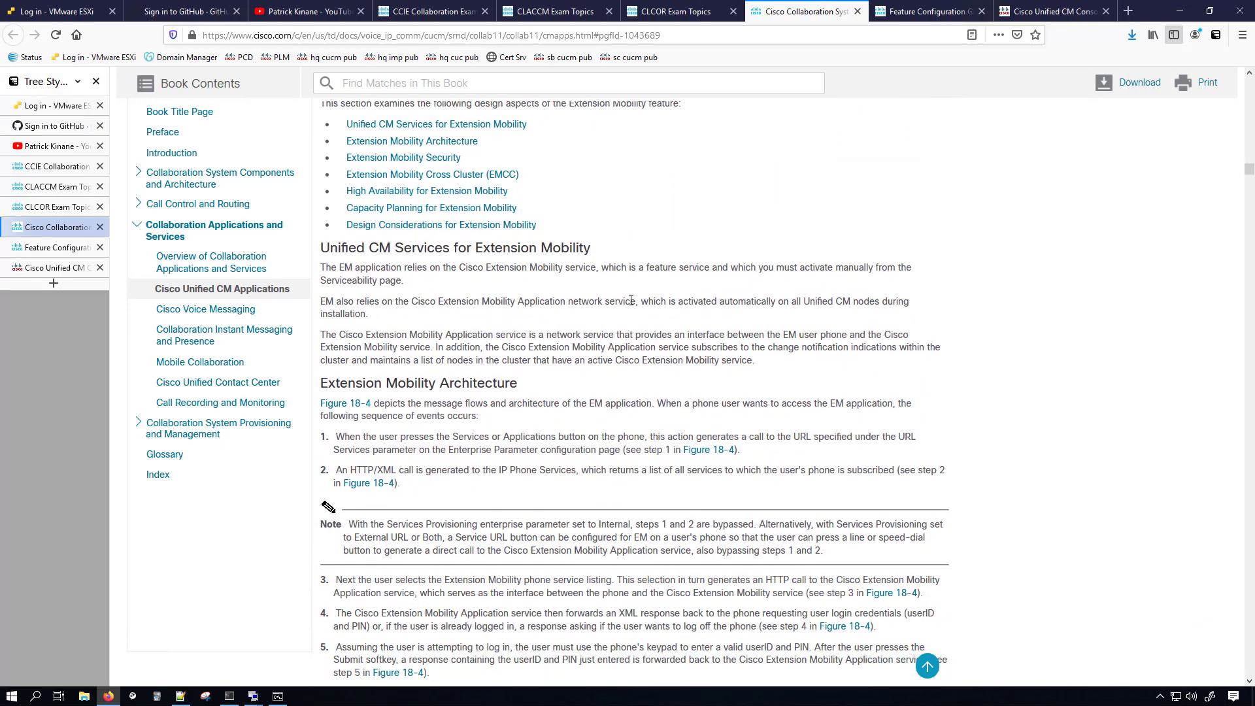
scroll(545, 324, down, 6)
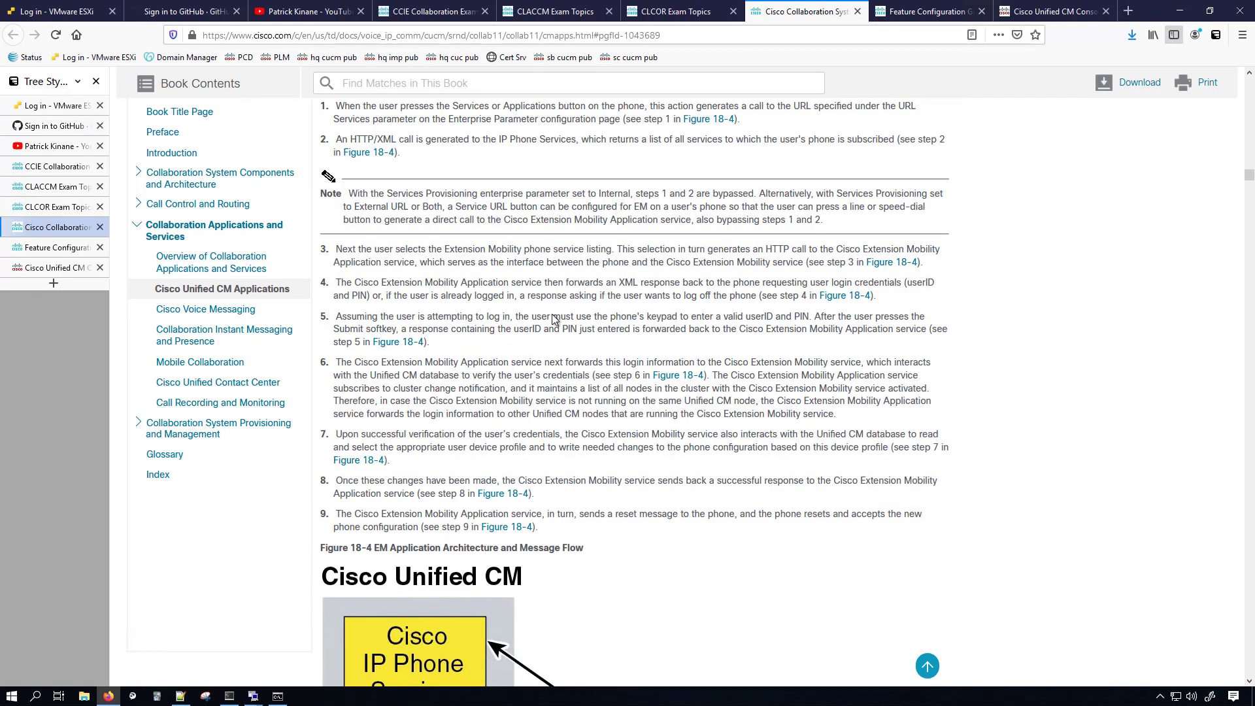
scroll(563, 297, down, 6)
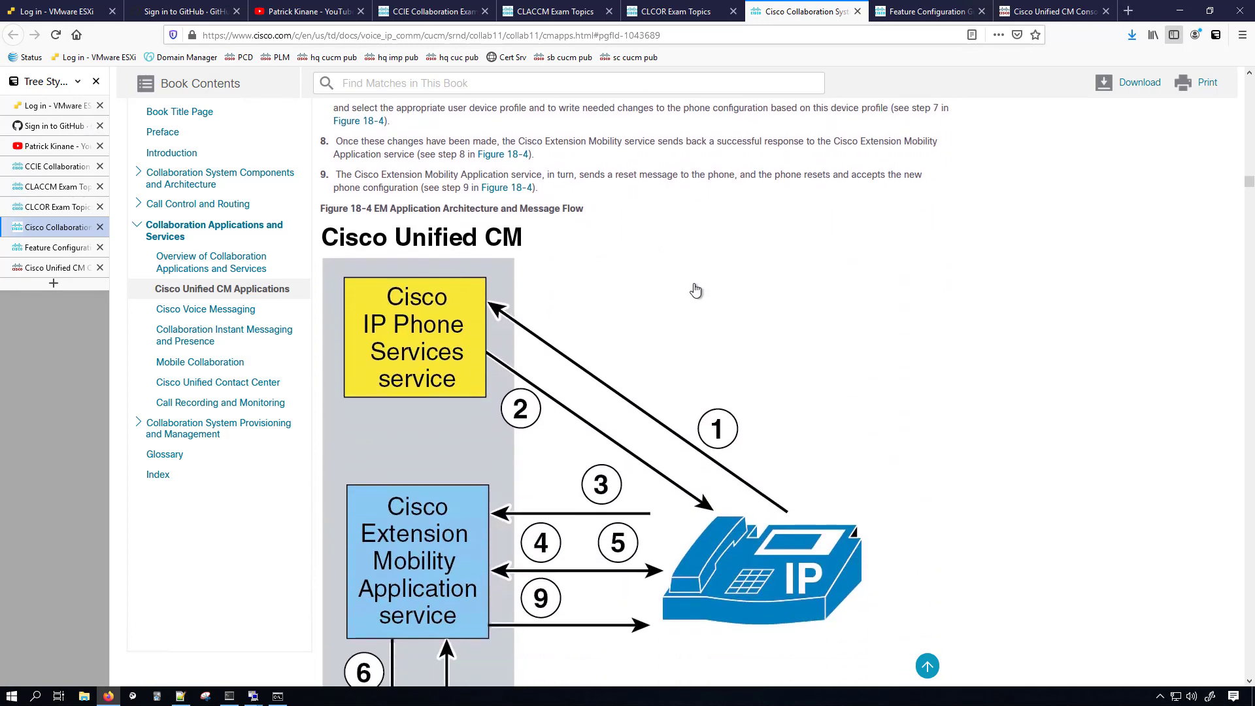
scroll(778, 346, down, 1)
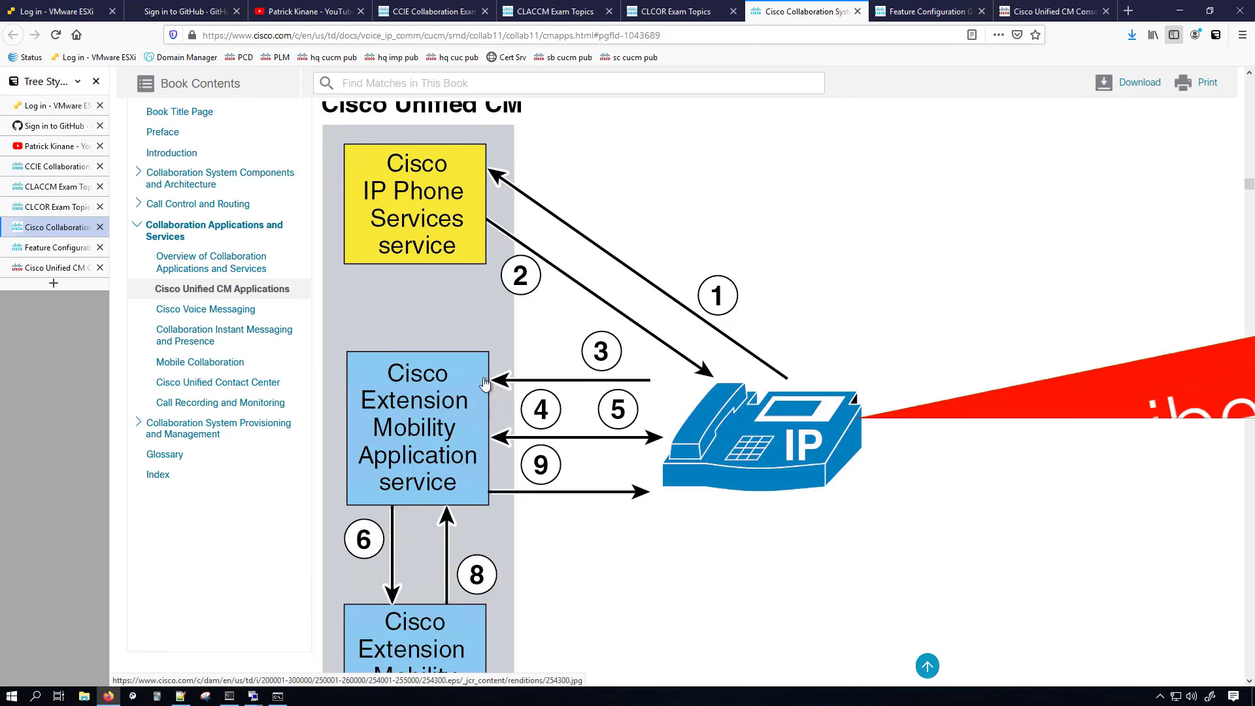
scroll(654, 376, down, 2)
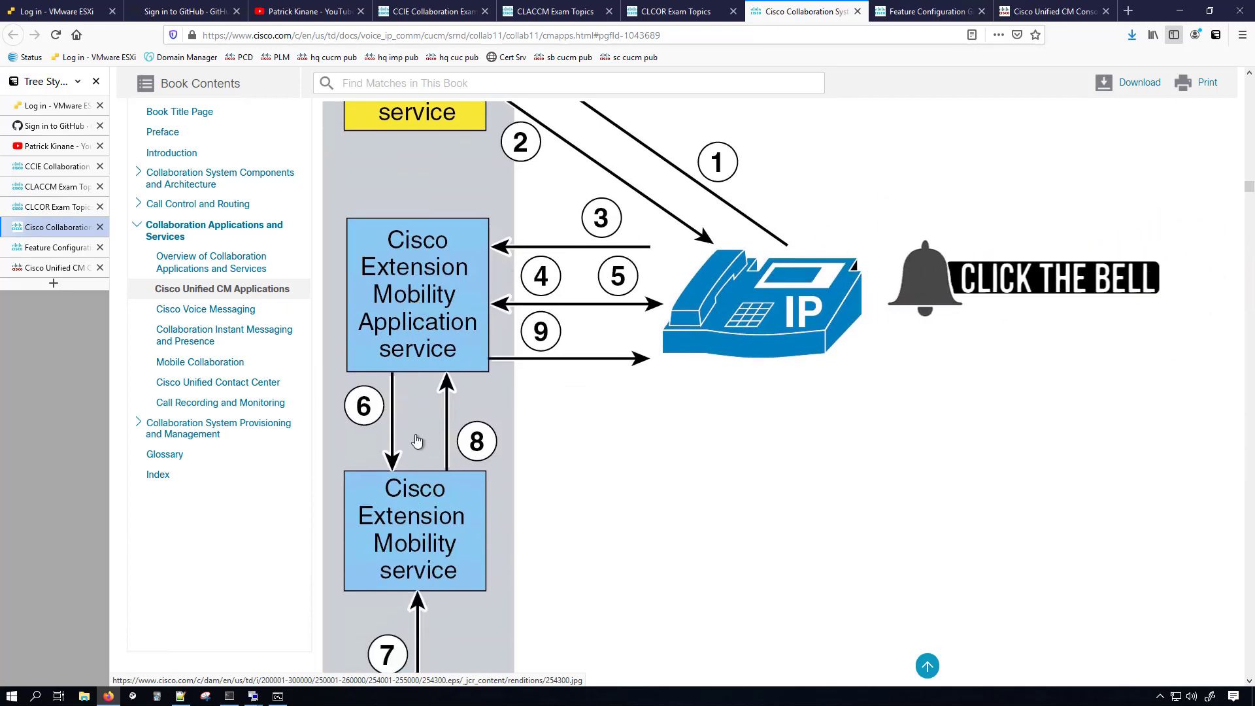
scroll(434, 545, down, 4)
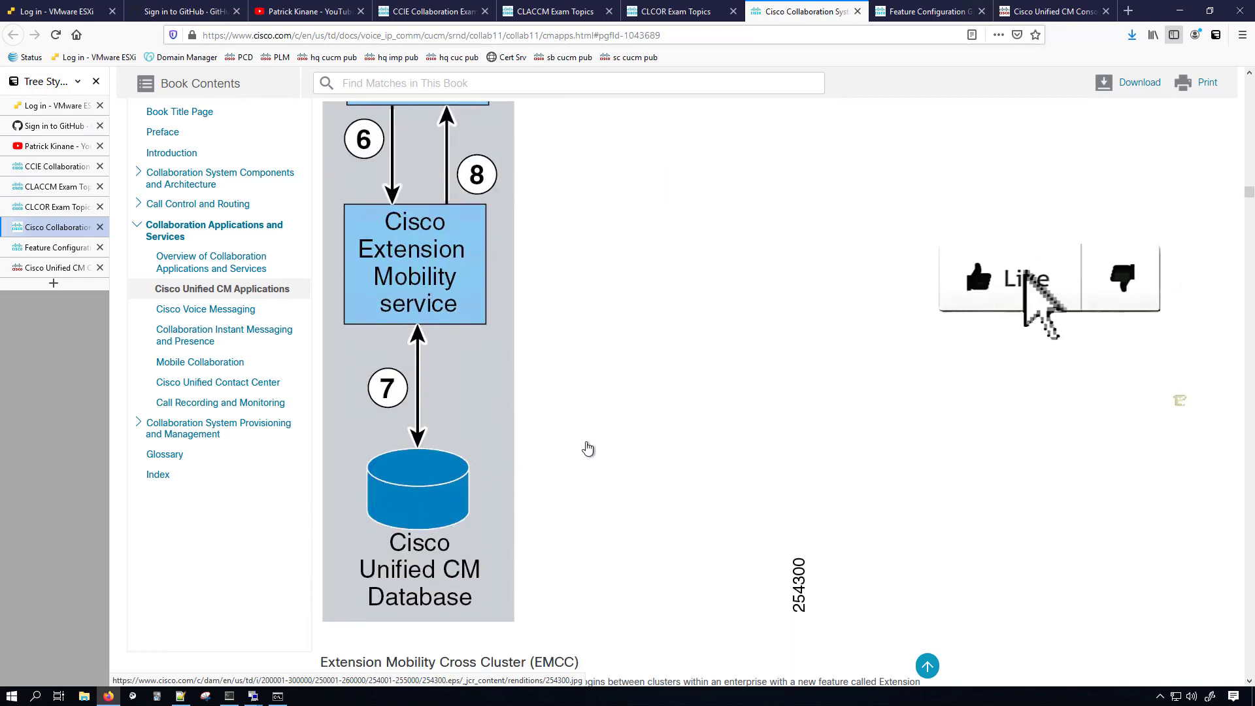
scroll(565, 413, up, 10)
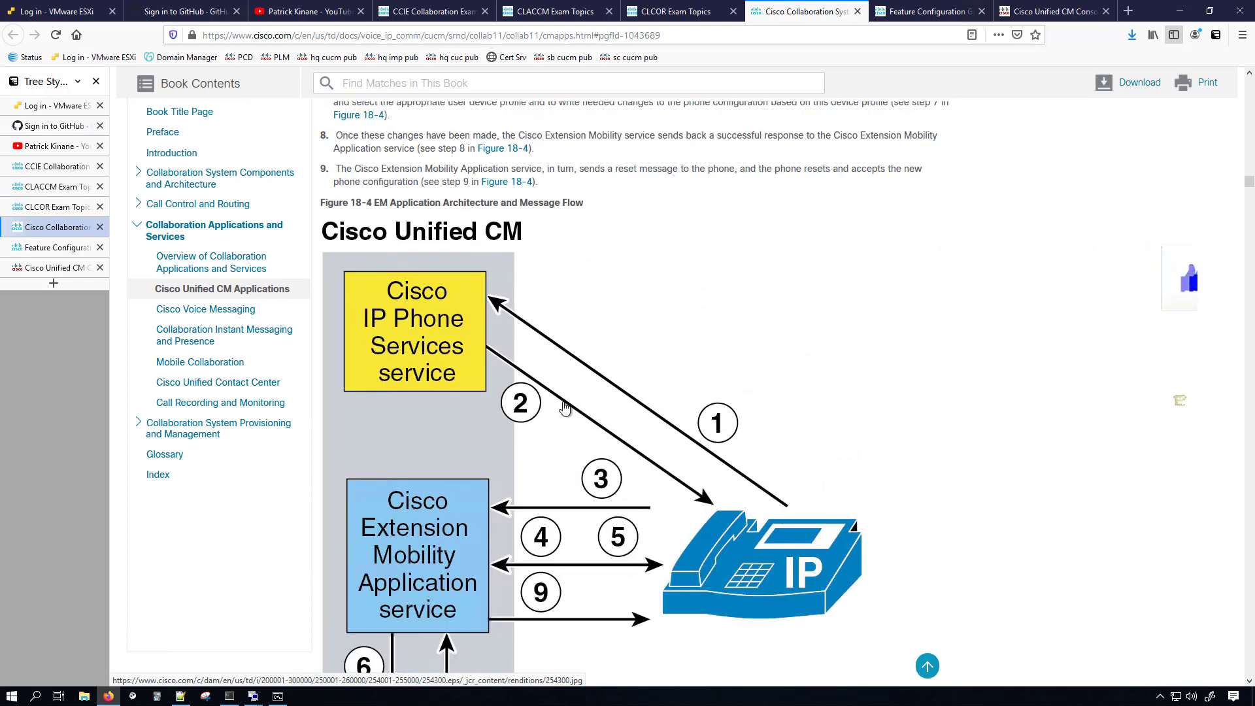
- Highlight step 7's opening and its phrase about verifying the user's credentials, then scroll back up
drag(342, 428, 683, 431)
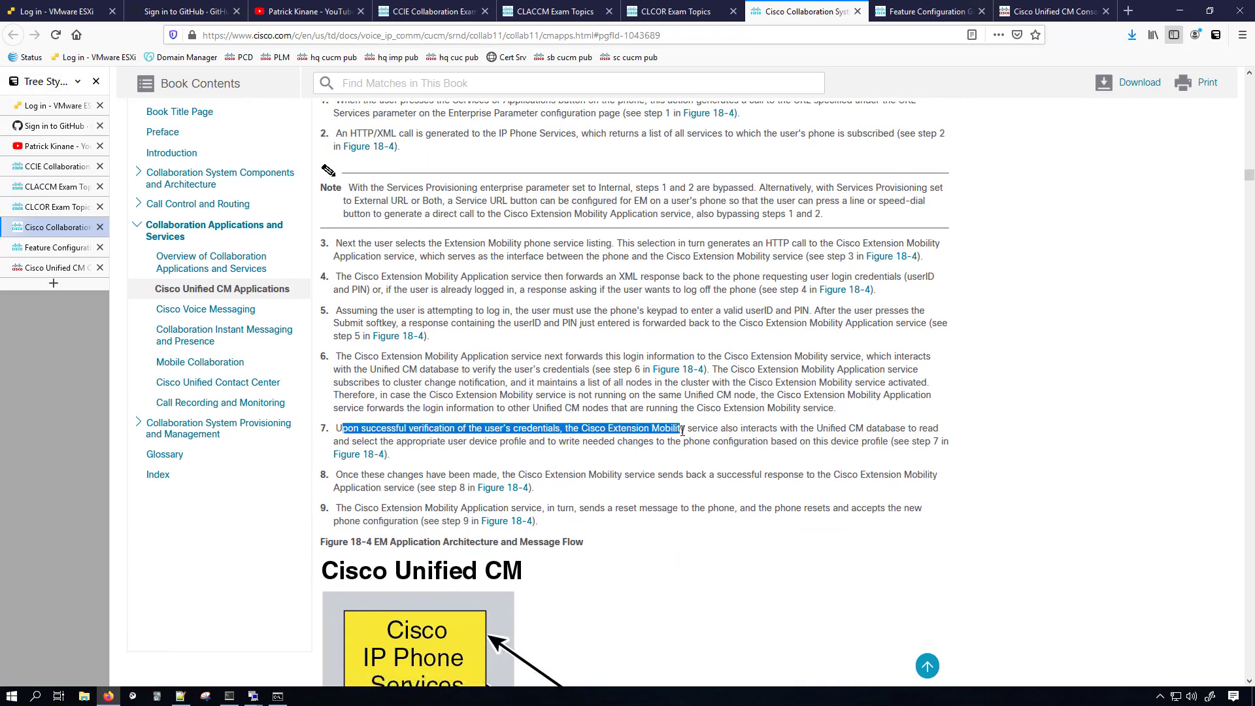
drag(399, 429, 560, 428)
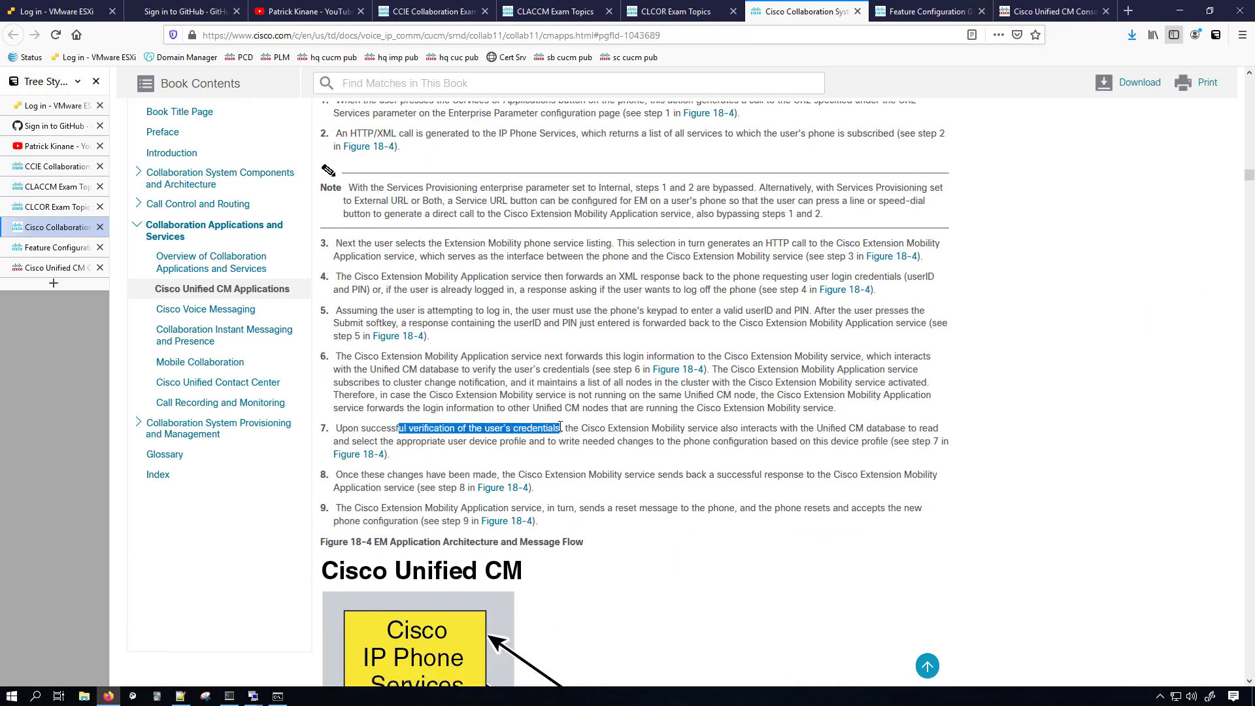
scroll(574, 432, down, 14)
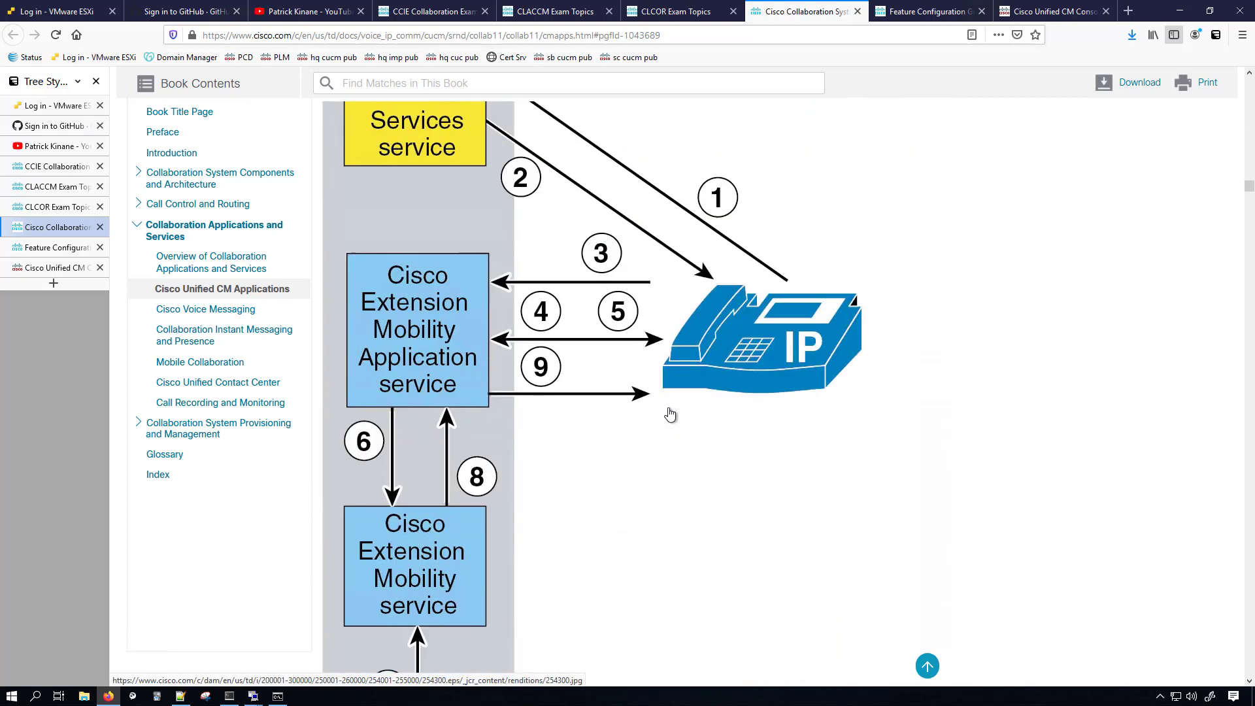
scroll(671, 416, up, 9)
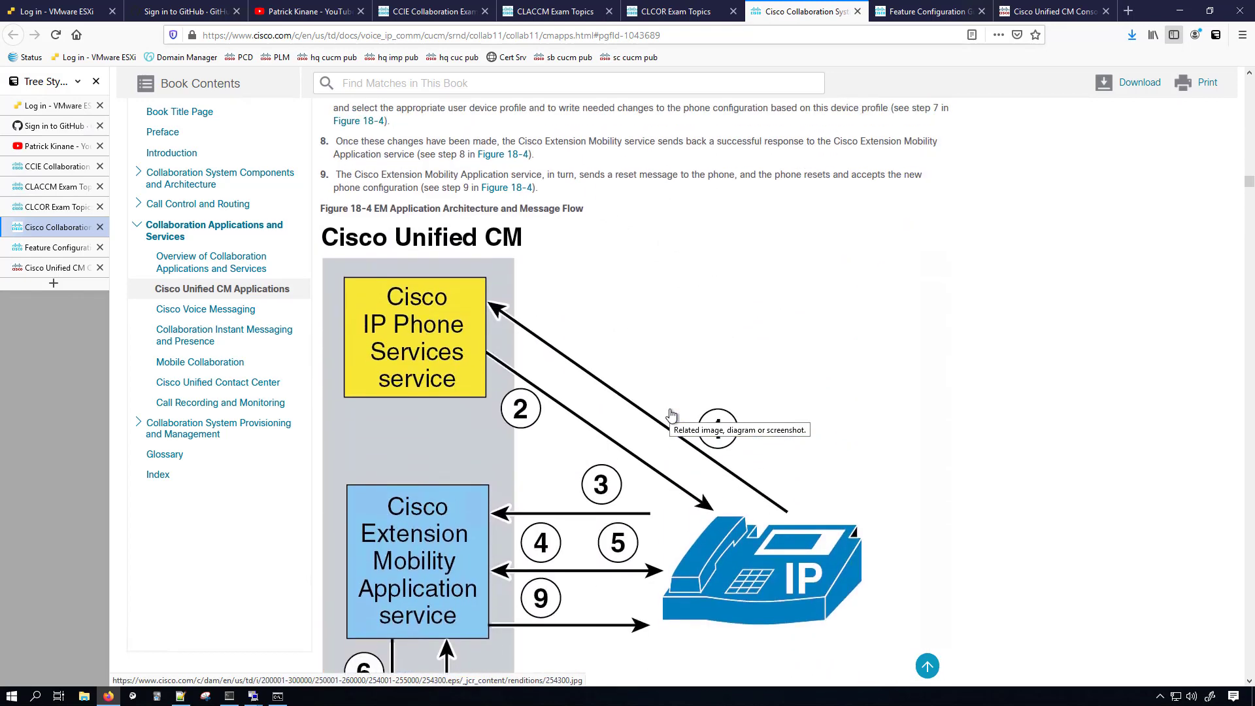
scroll(584, 418, up, 4)
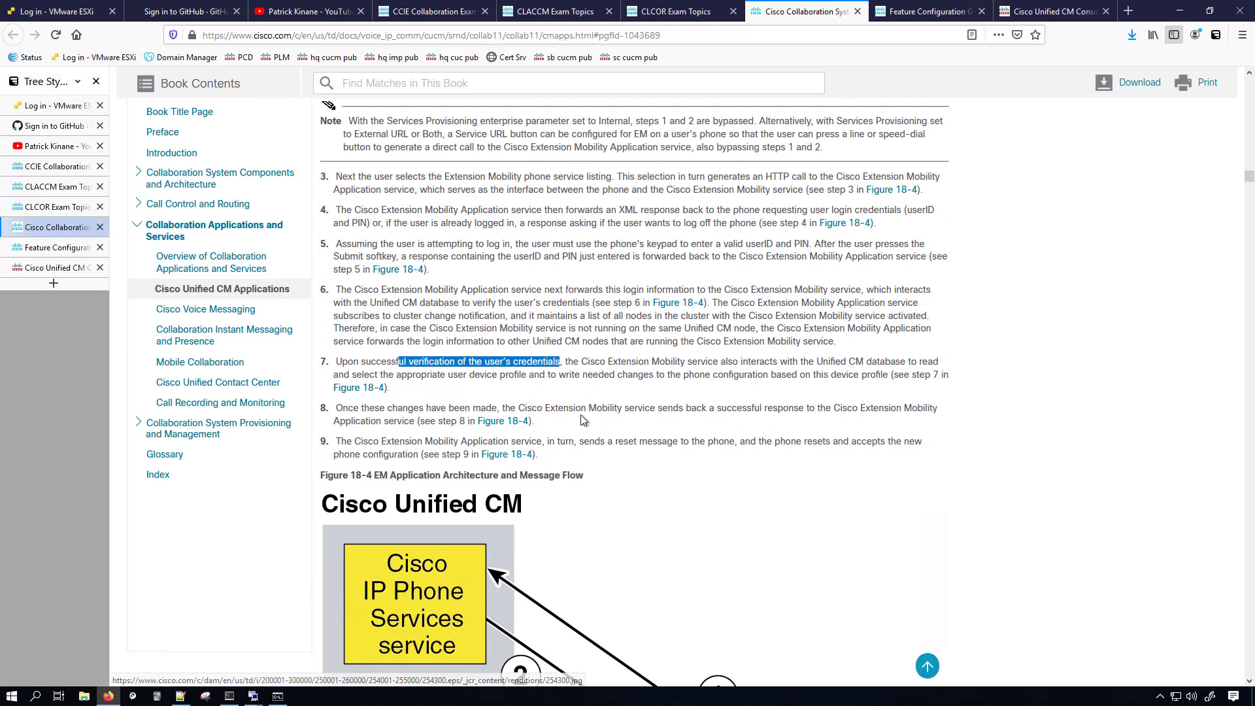
scroll(584, 419, up, 4)
- Highlight the Services Provisioning setting and 'Internal' in the Note, then scroll to the Extension Mobility overview
drag(386, 386, 482, 389)
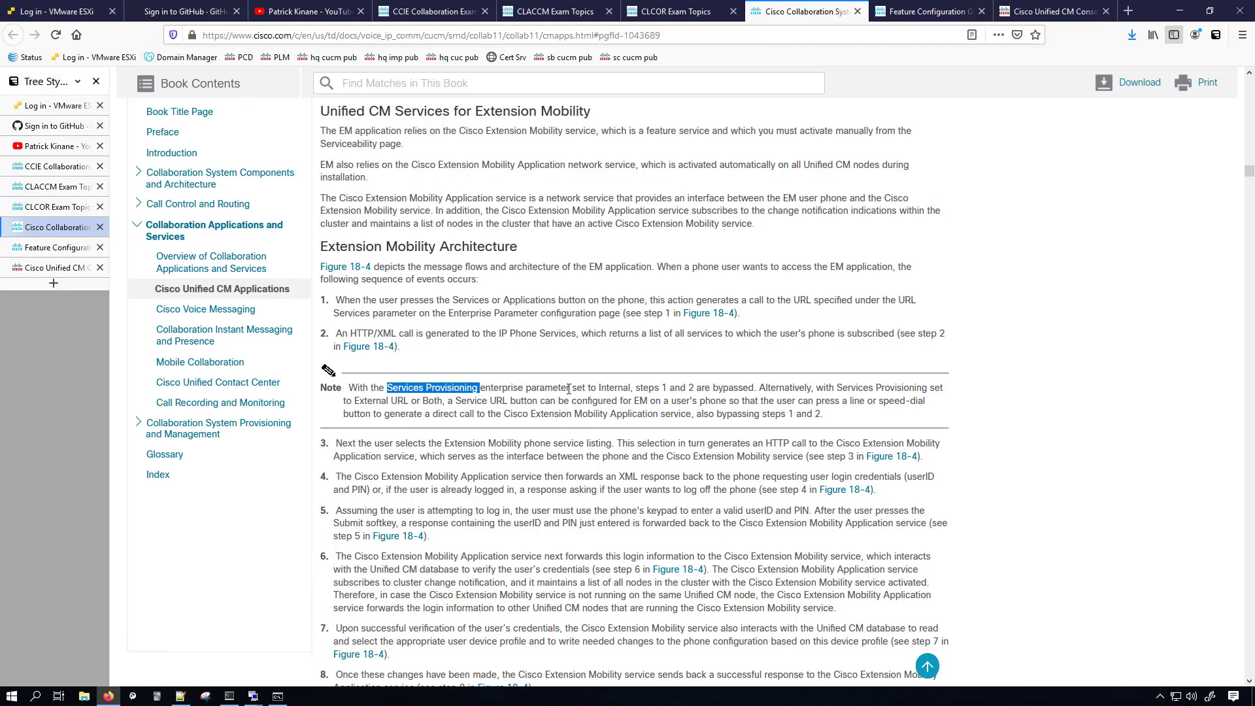
click(609, 386)
drag(599, 386, 618, 387)
scroll(597, 441, down, 3)
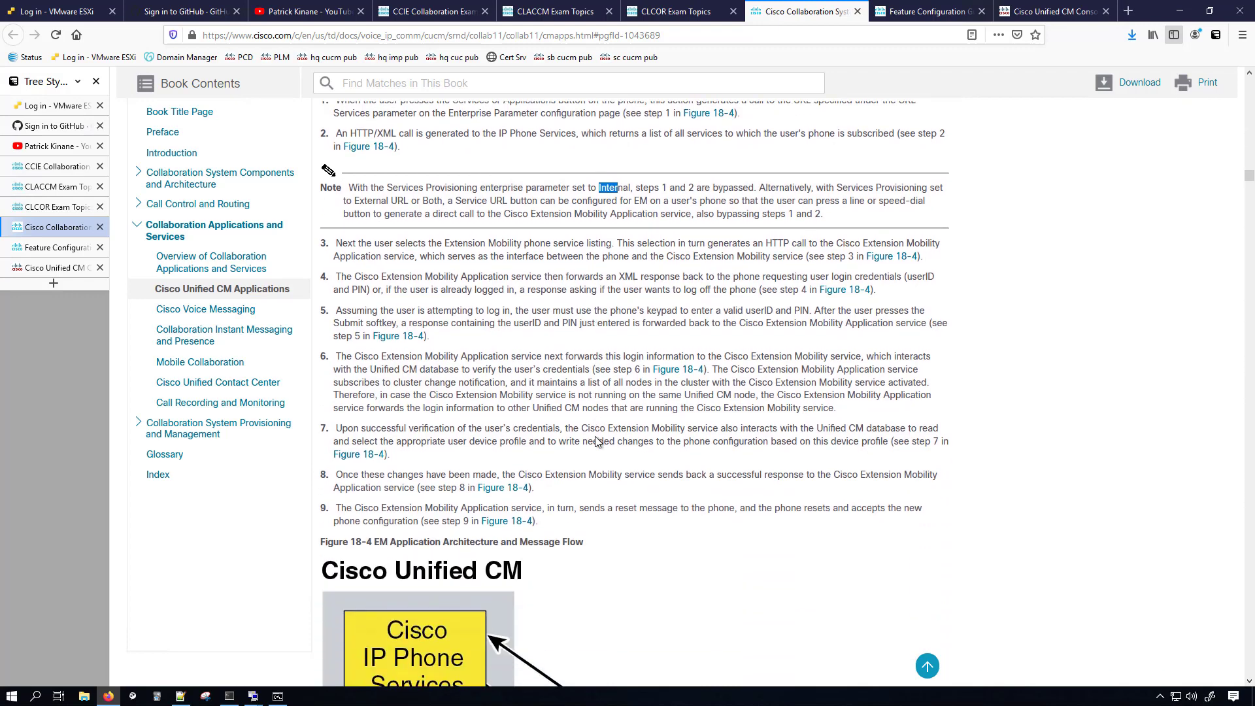
scroll(597, 442, down, 10)
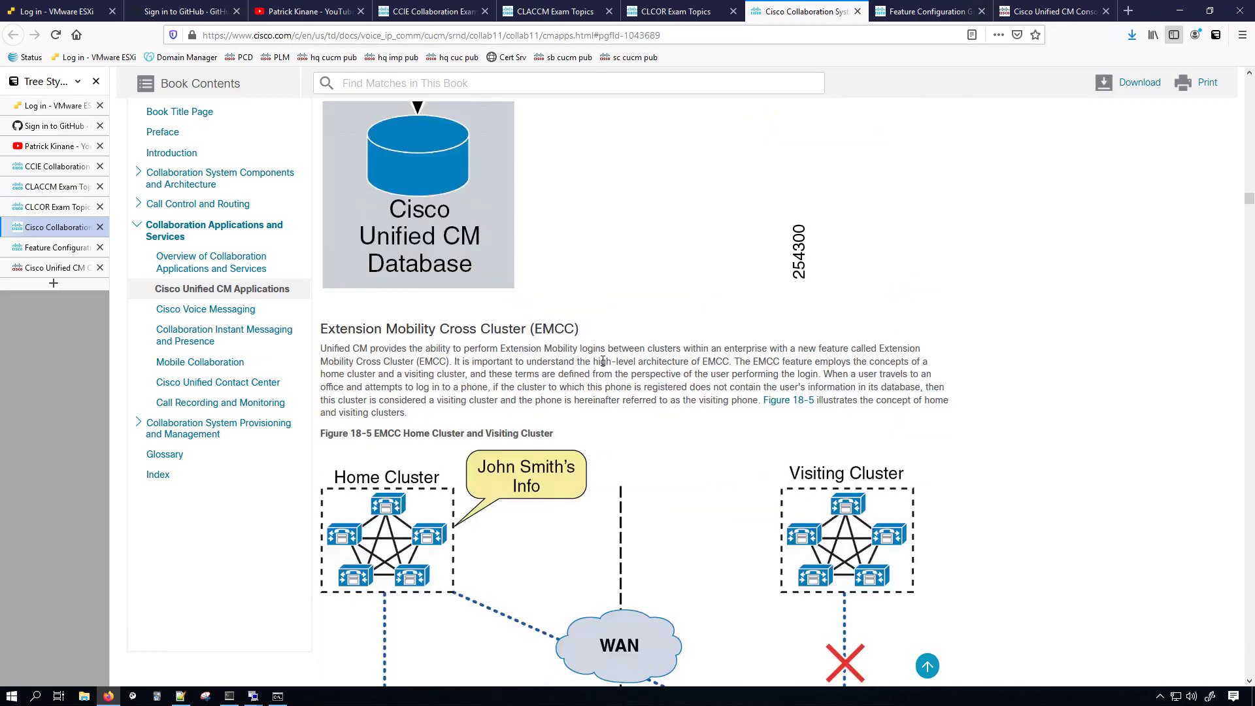
scroll(603, 361, up, 8)
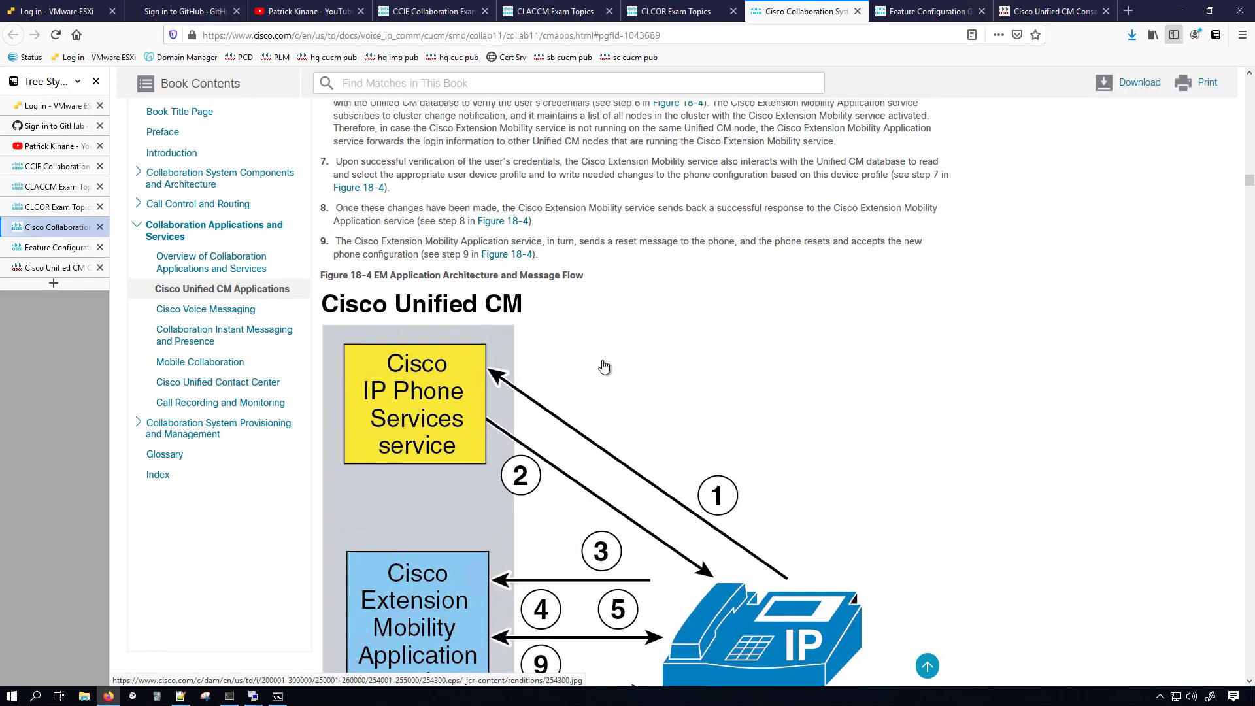
scroll(602, 359, up, 12)
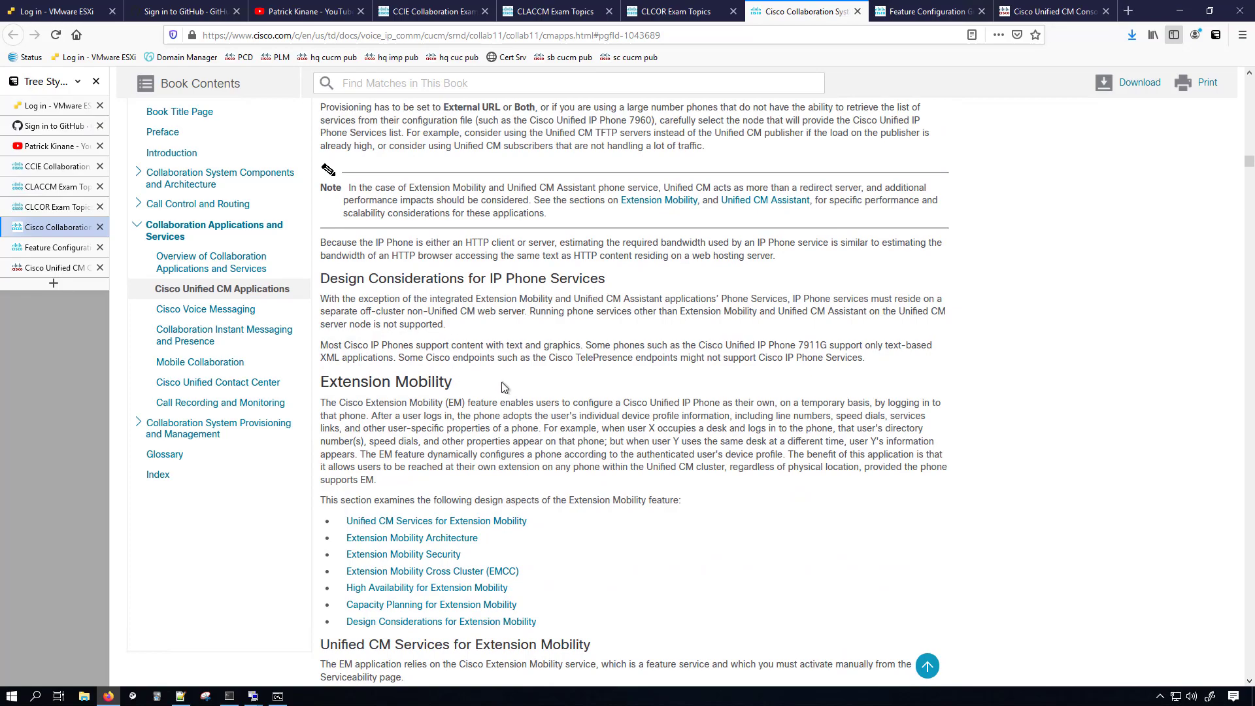
scroll(501, 387, down, 8)
- Read the Feature Configuration Guide's Extension Mobility chapter from the top, through the task flow, to the Device Profile Fields table
click(57, 247)
scroll(637, 270, up, 7)
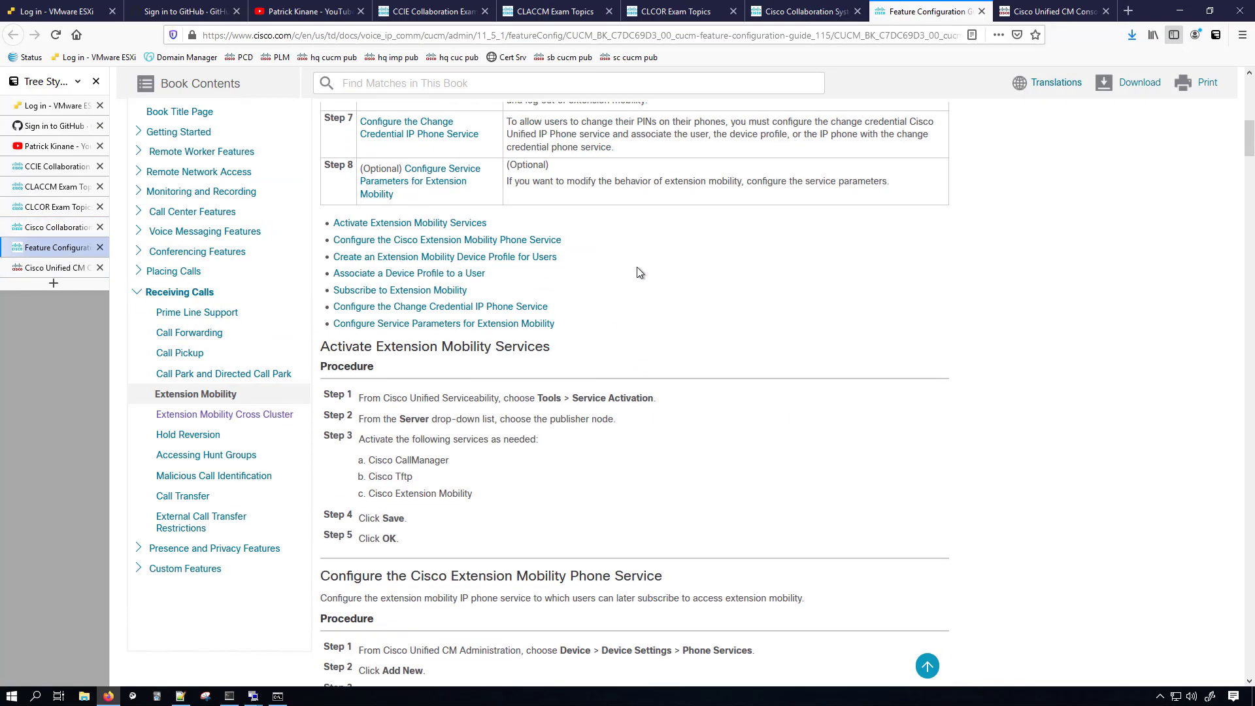
scroll(639, 272, up, 10)
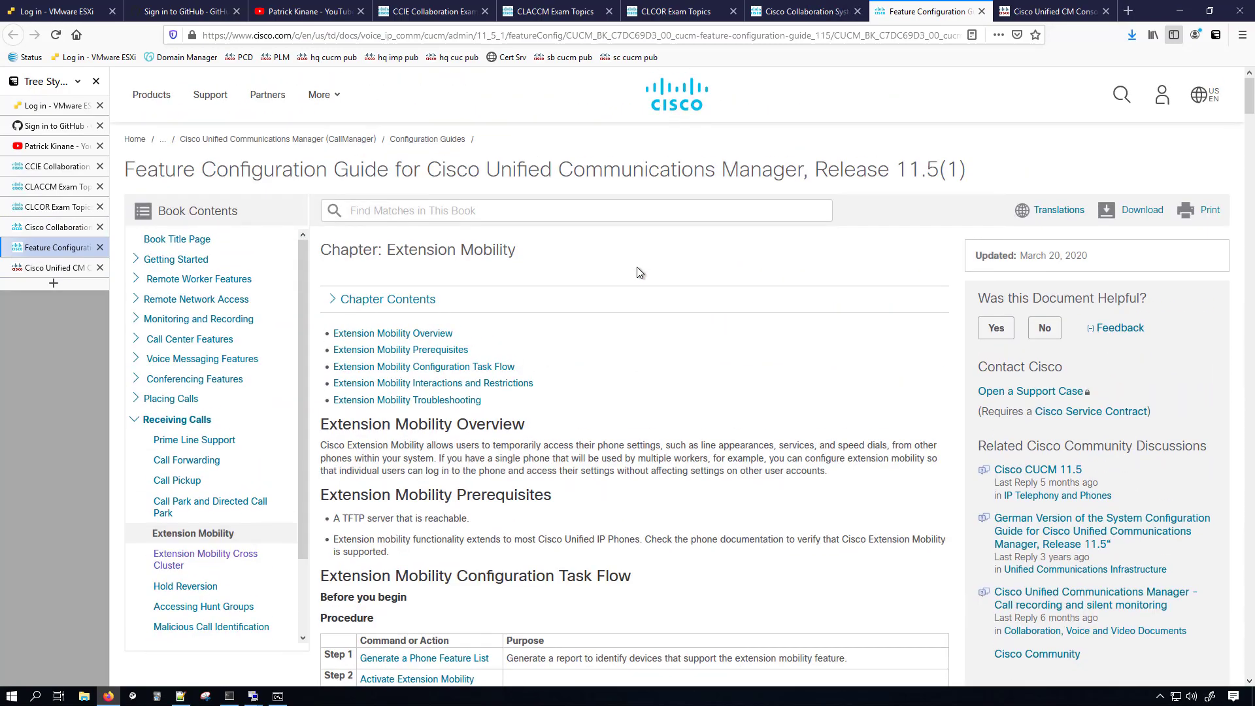
scroll(649, 311, down, 6)
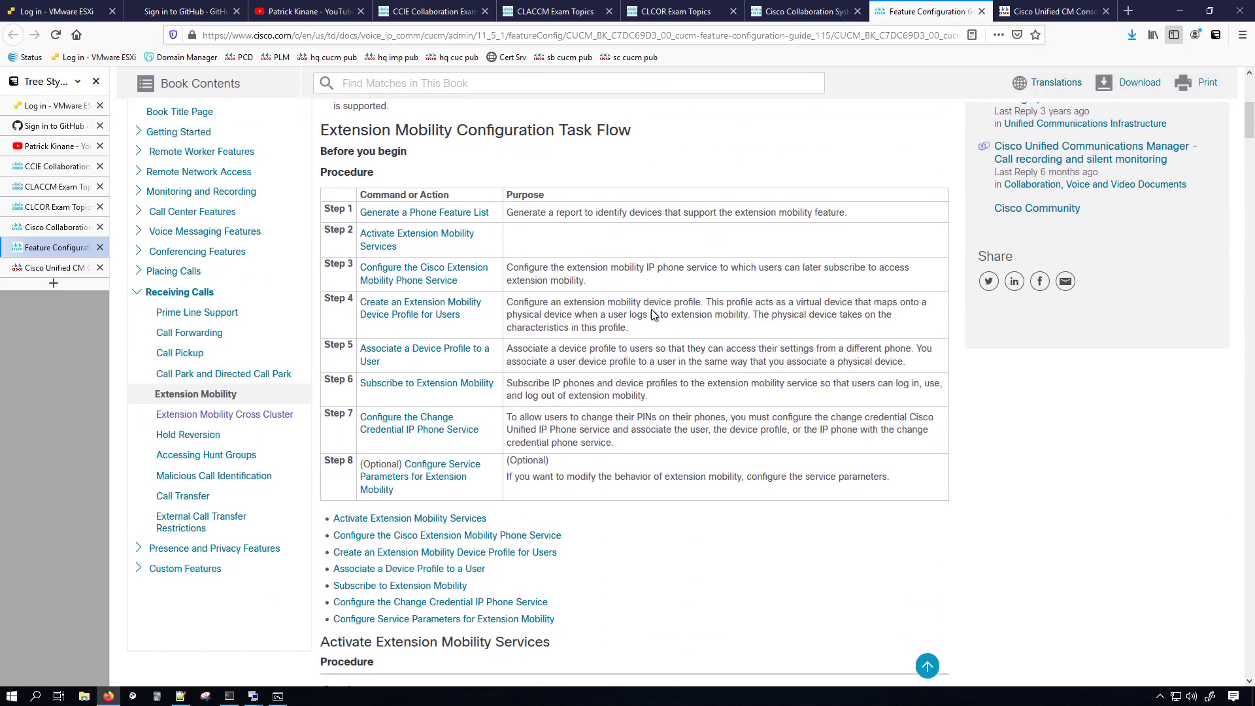
scroll(654, 314, down, 9)
scroll(651, 315, down, 15)
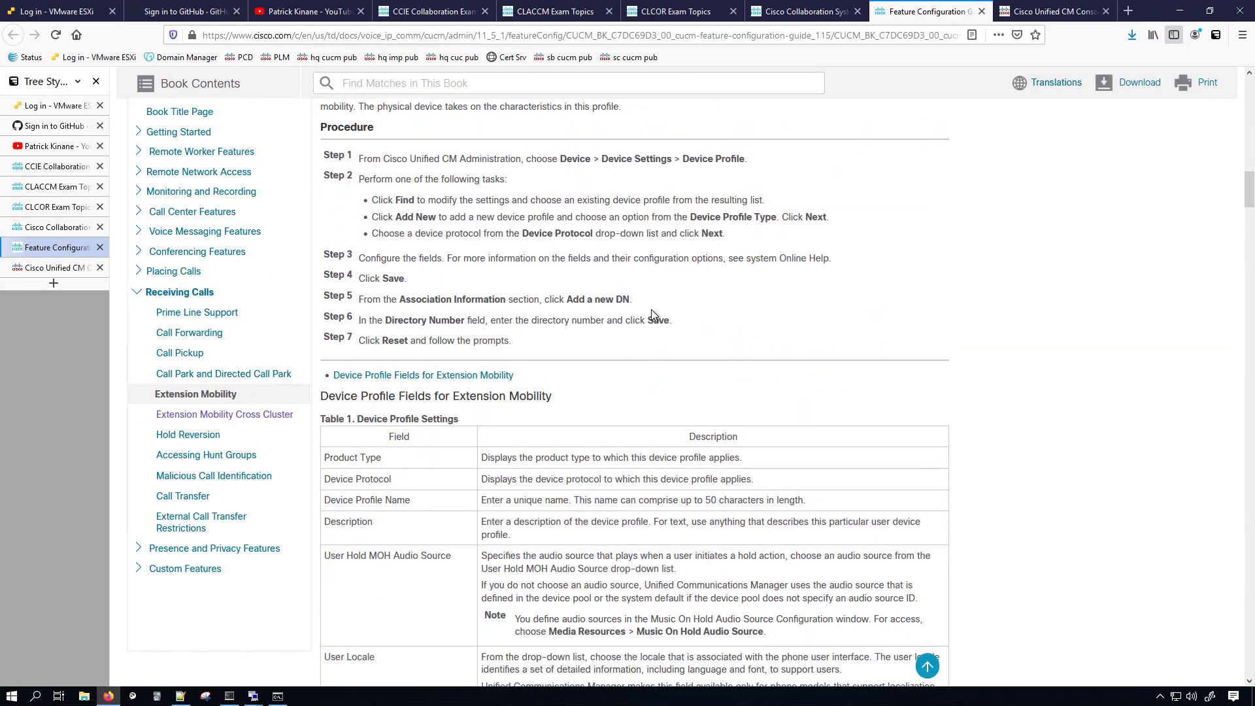
scroll(651, 315, down, 10)
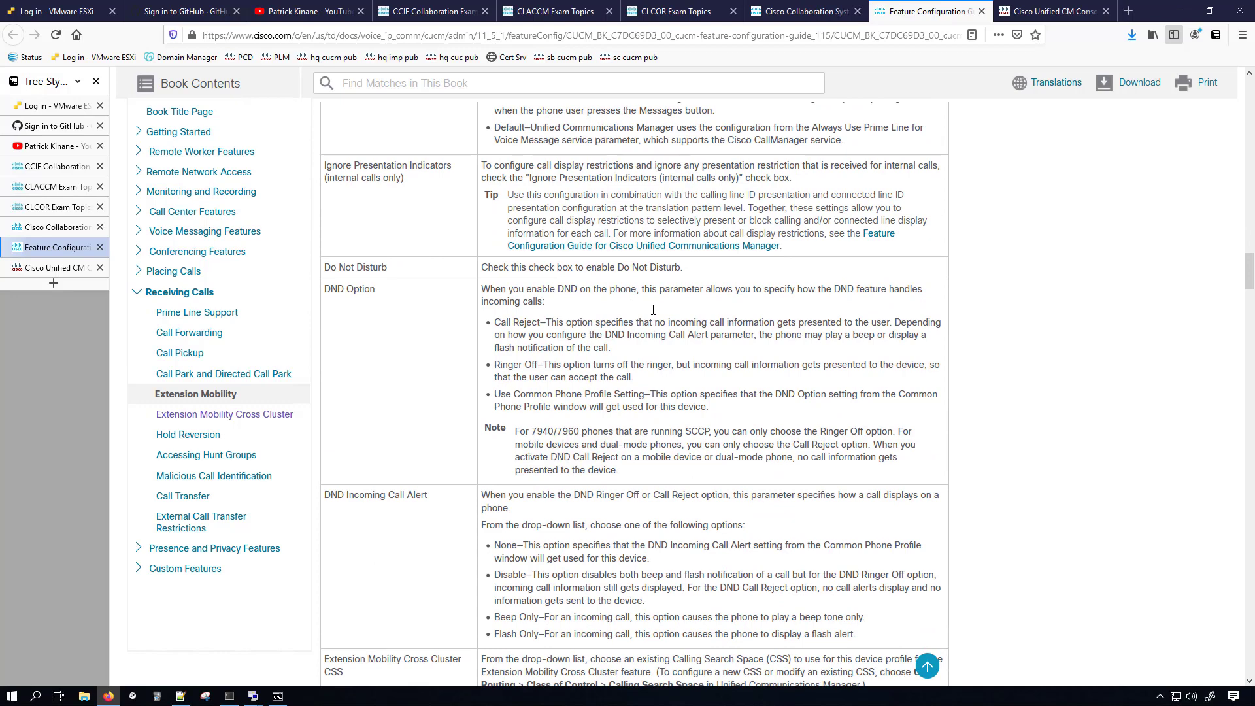
scroll(653, 309, down, 8)
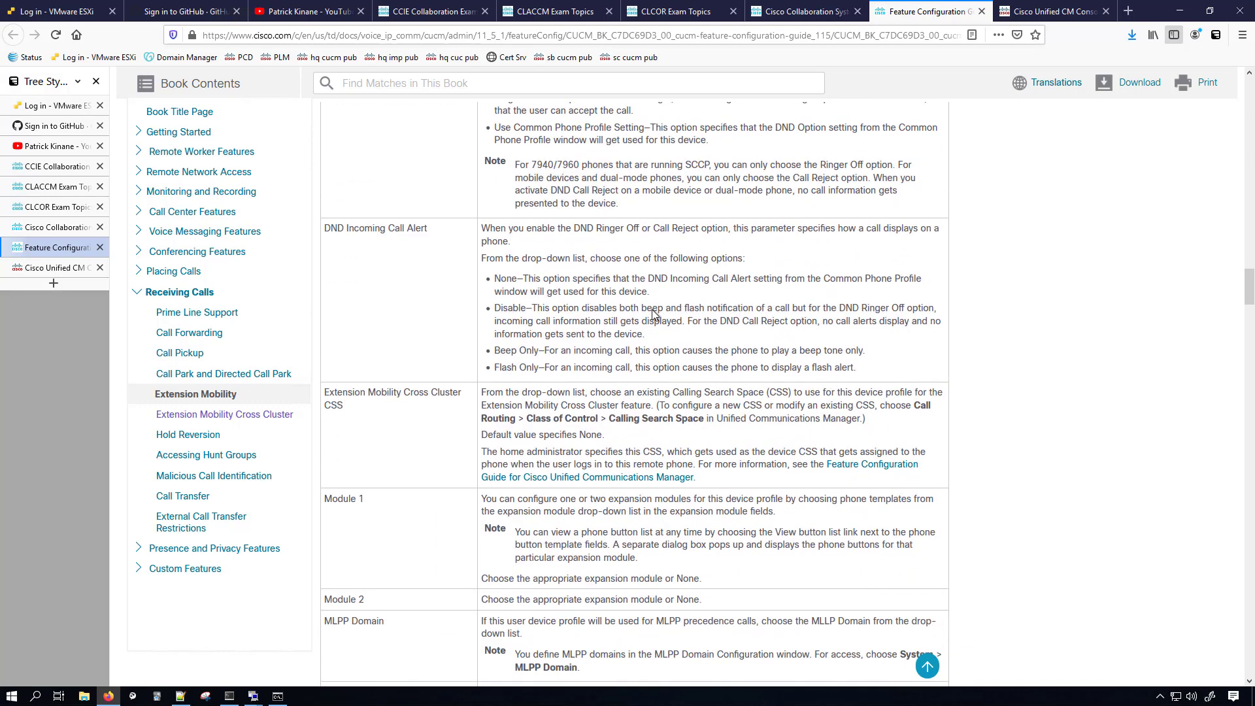
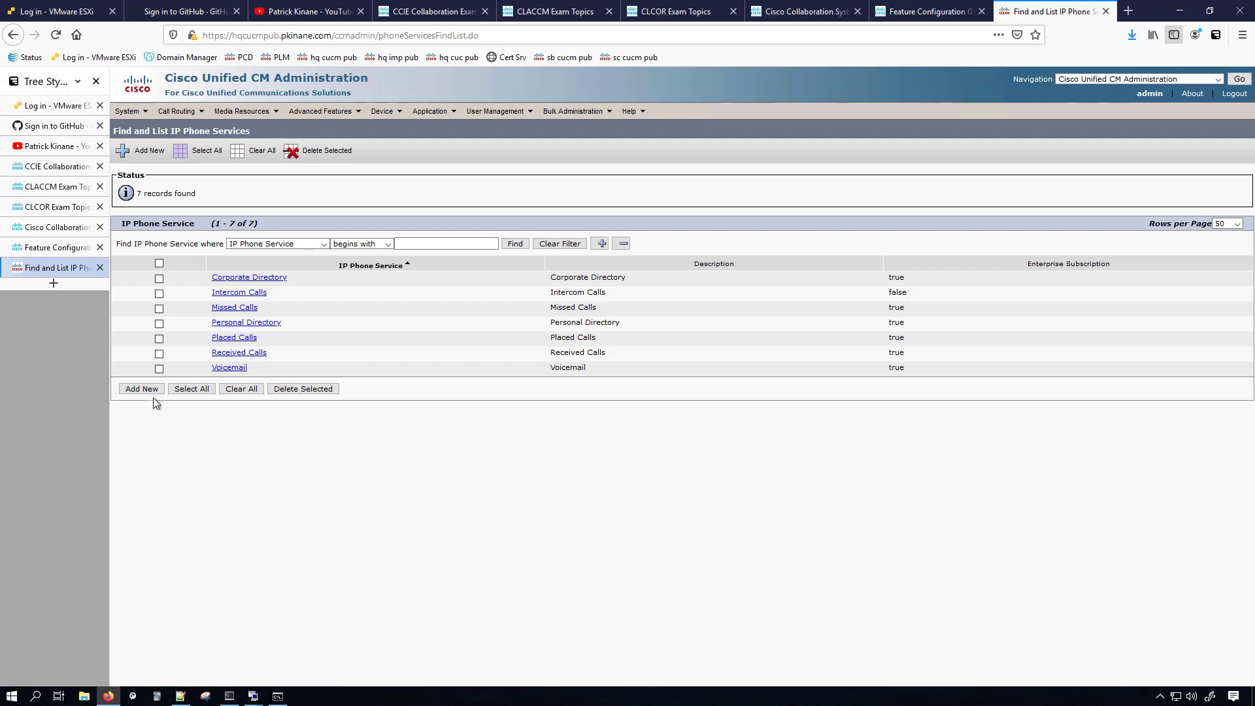
- Create a new IP phone service named EM with the EMAppServlet URL as its Service URL
click(145, 390)
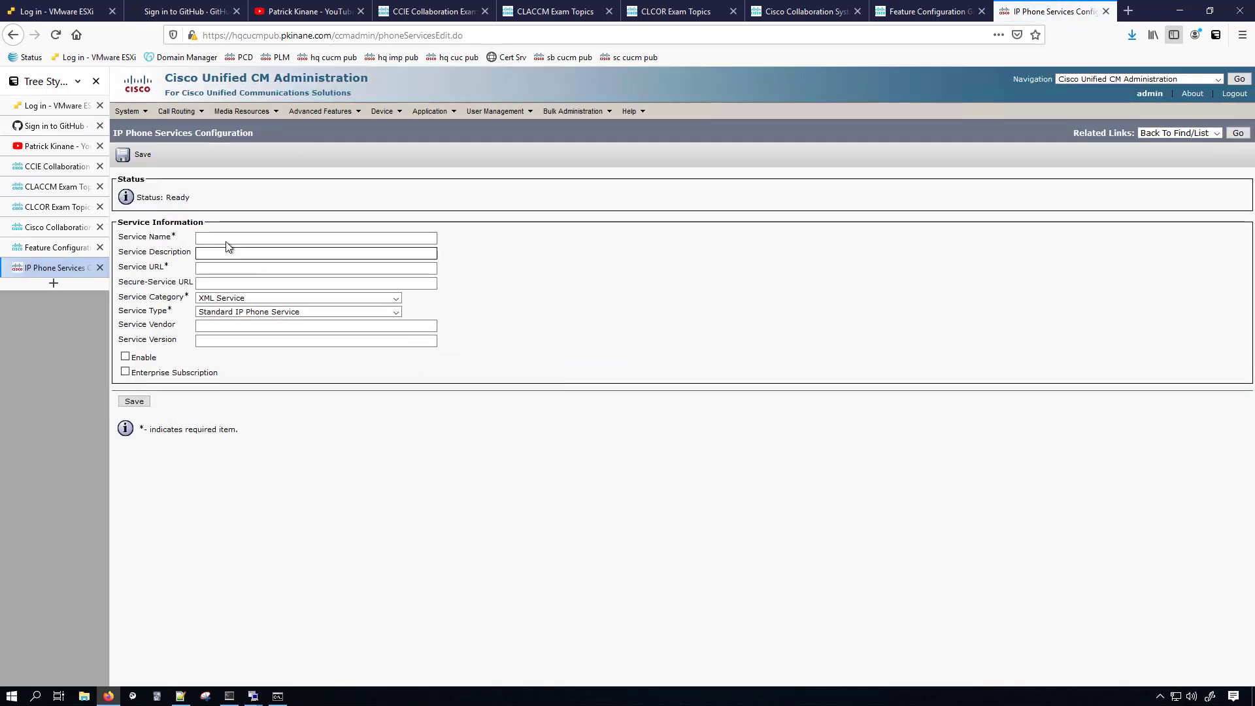
click(226, 240)
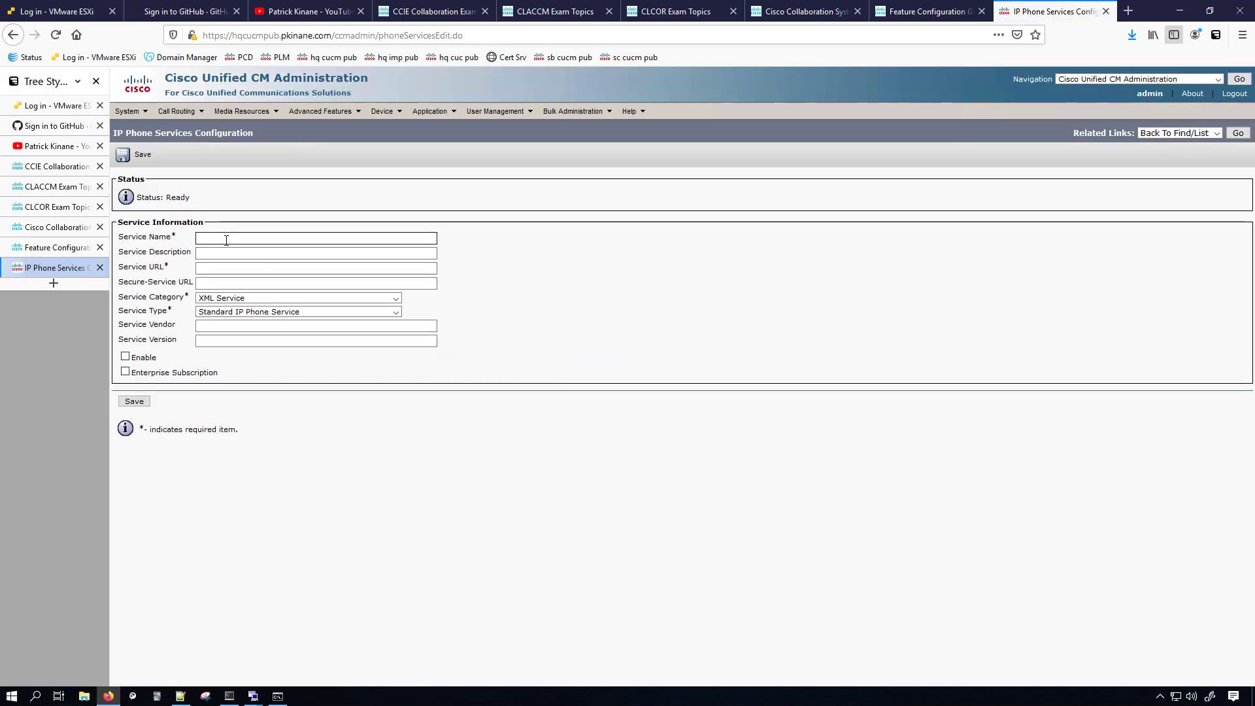
text(EM)
click(605, 273)
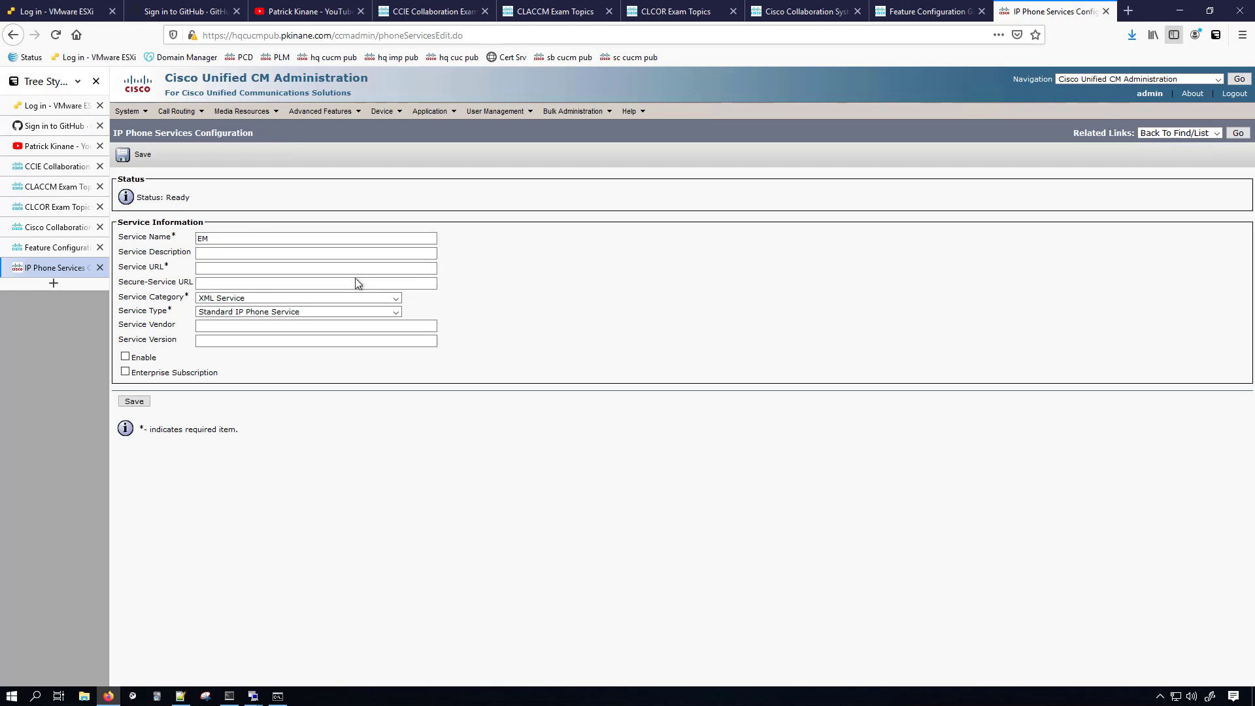
right_click(201, 268)
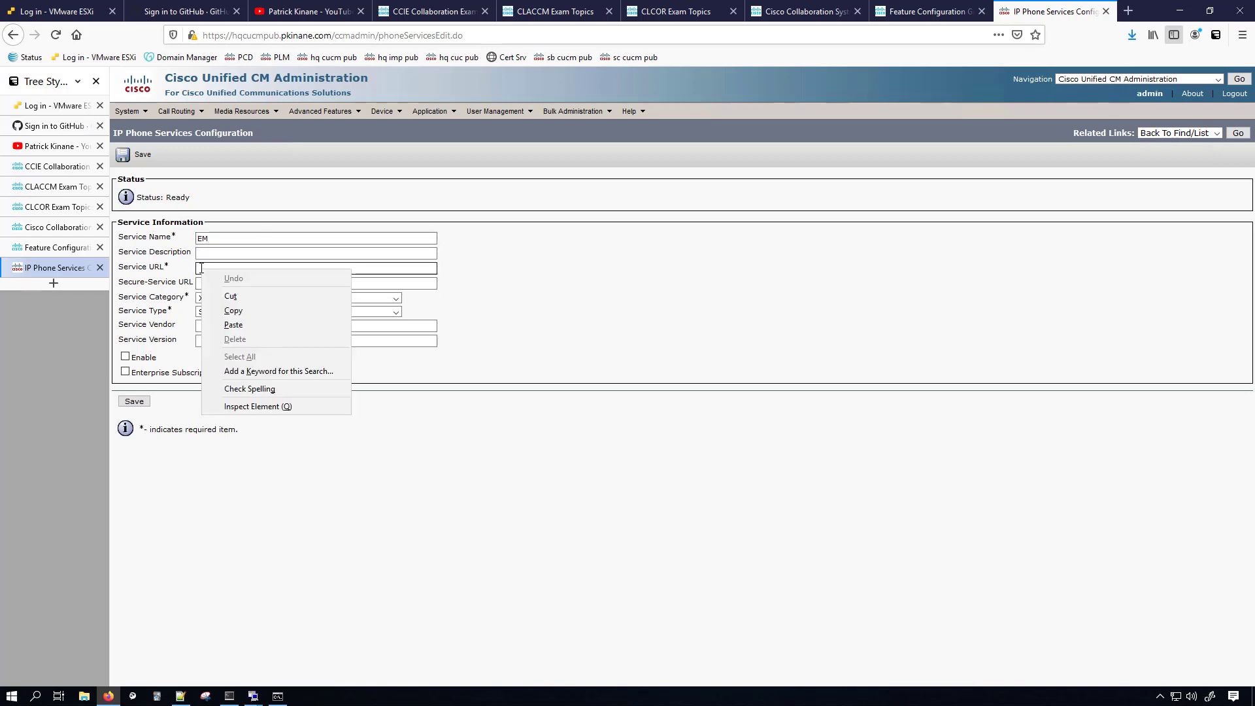
click(246, 324)
- Check the EM service URL, enable the service, and save it
click(239, 270)
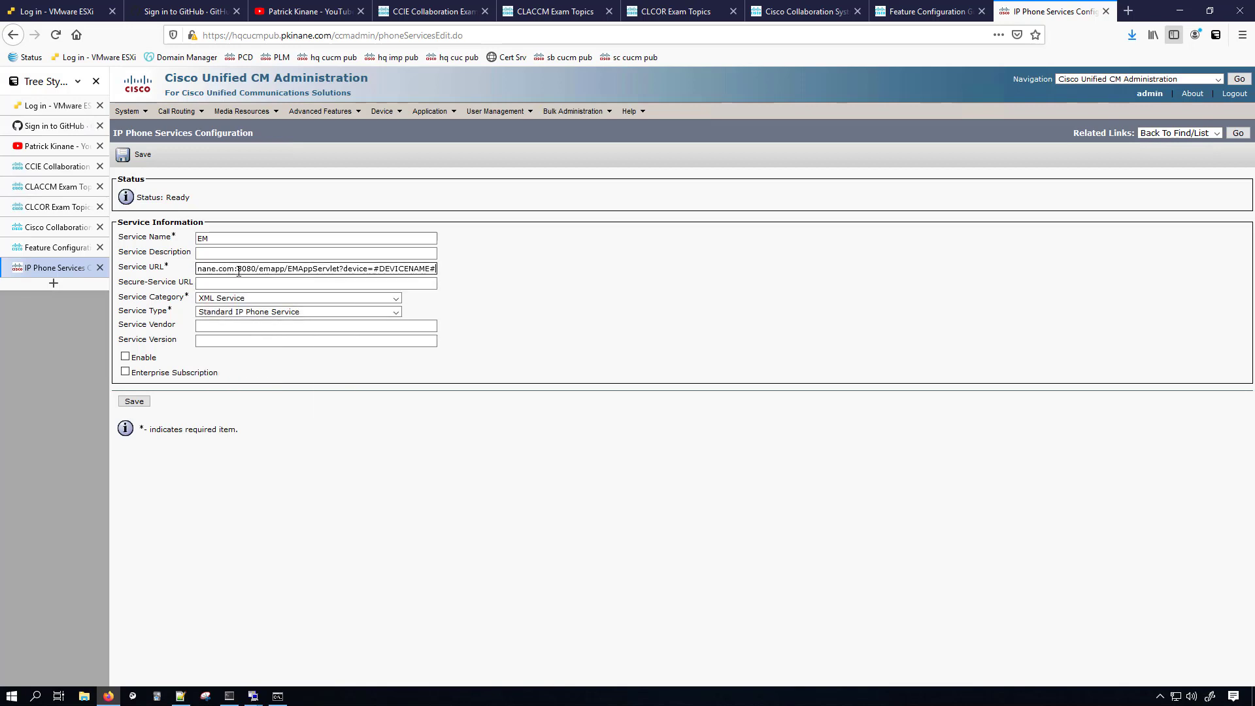
mouse_move(312, 268)
mouse_down()
mouse_move(219, 269)
mouse_move(315, 268)
mouse_up()
click(223, 268)
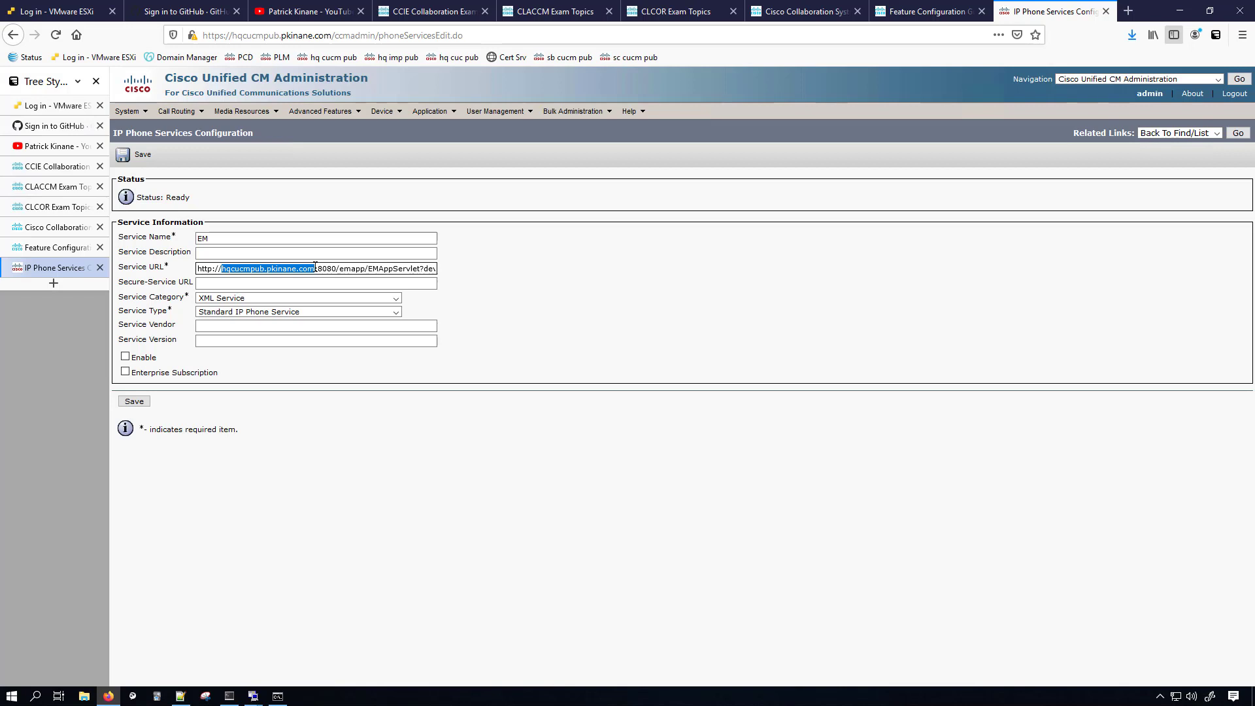
click(523, 289)
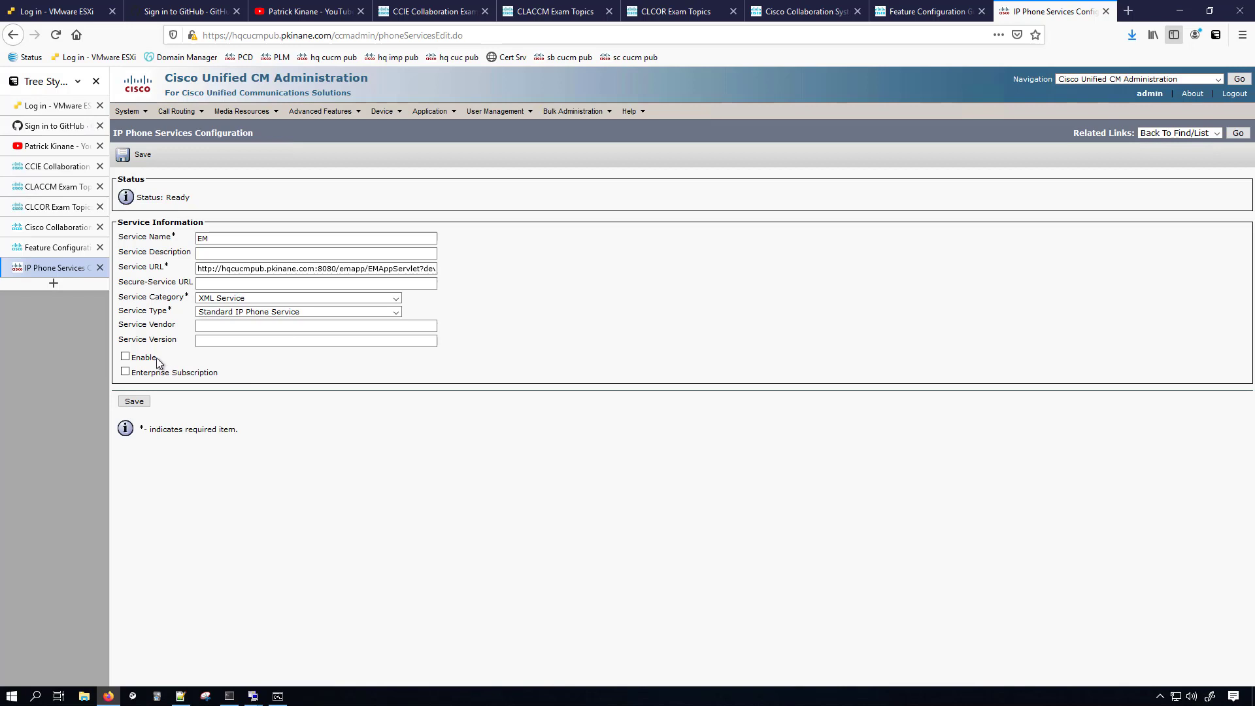
click(125, 357)
click(148, 401)
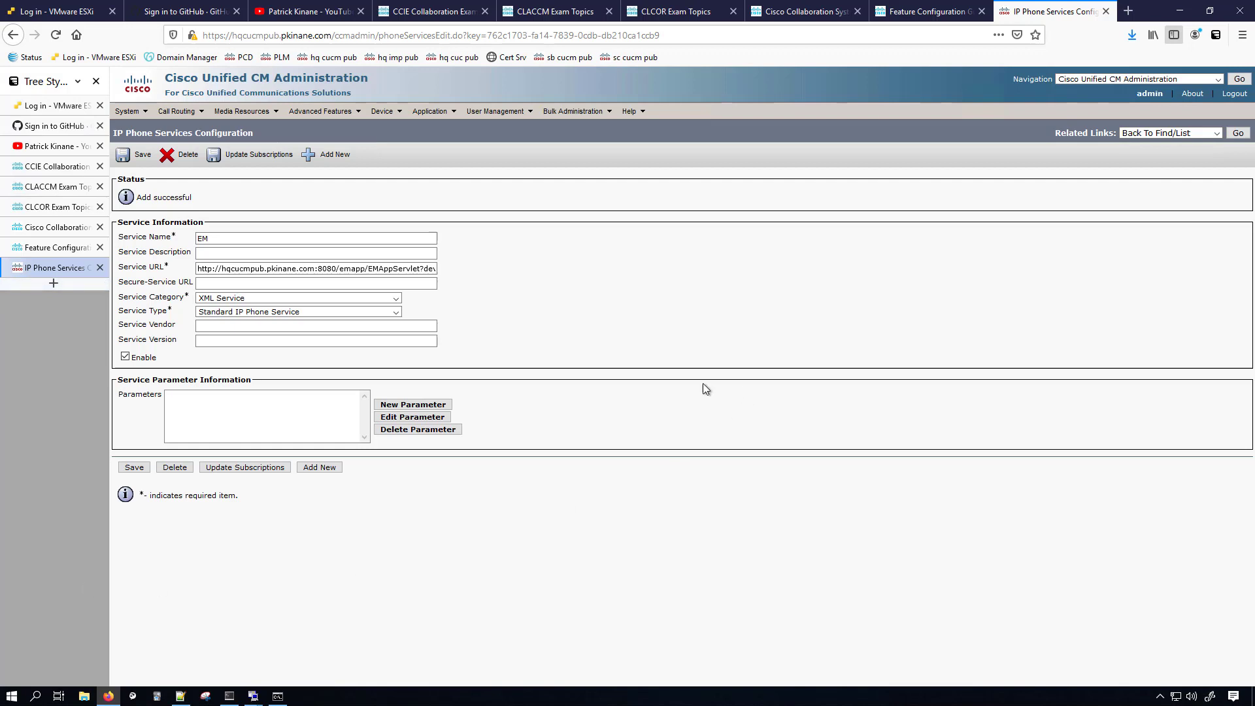
- Find the phone with directory number 1000 and open its configuration
click(382, 111)
click(392, 173)
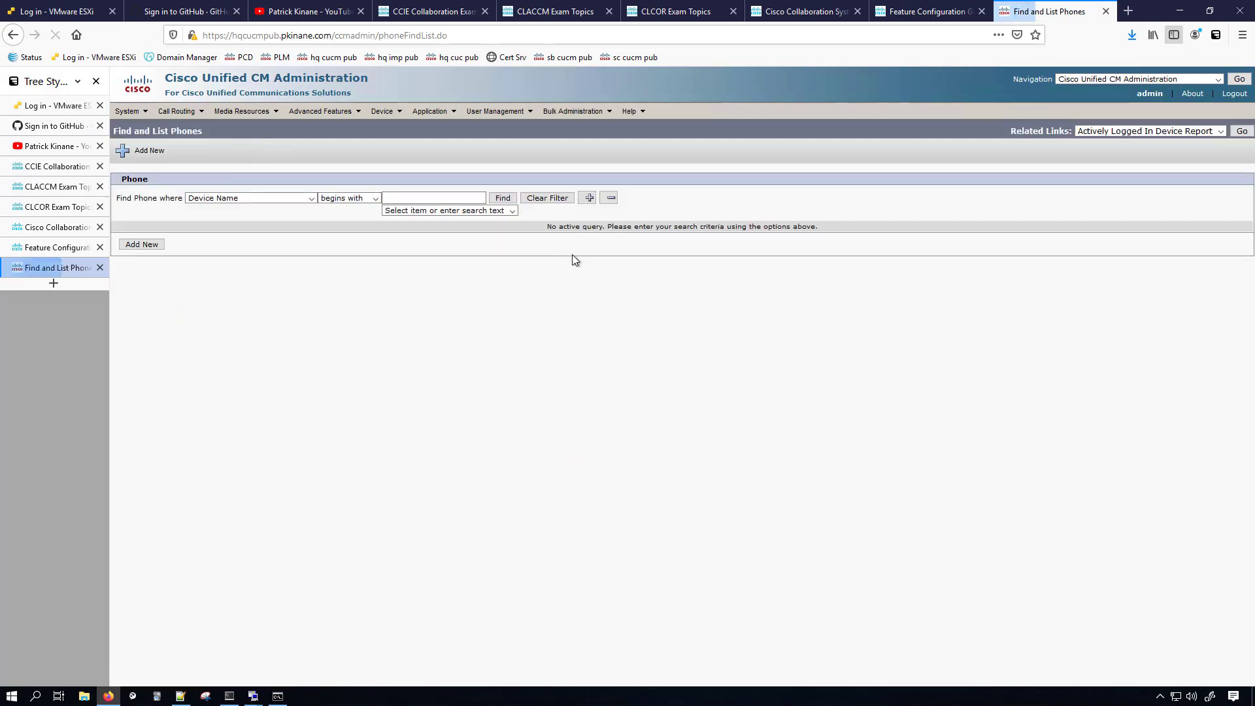
click(301, 199)
click(215, 238)
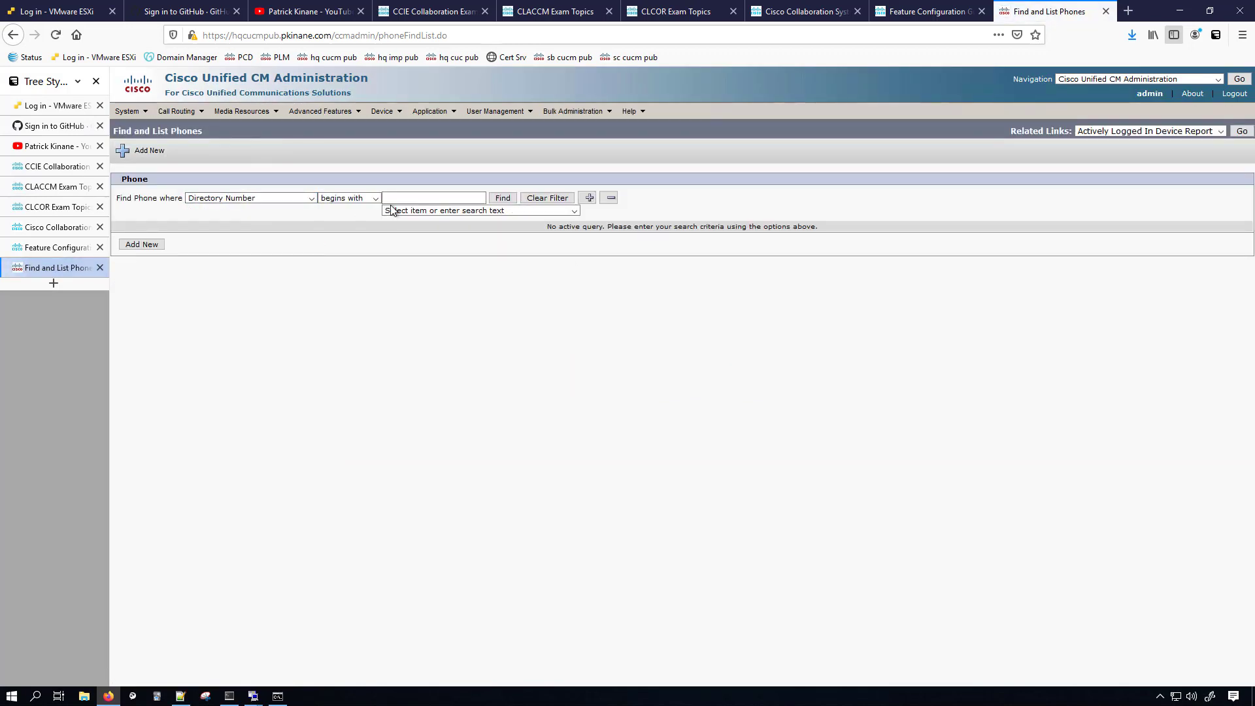
click(412, 197)
text(1000)
key(Return)
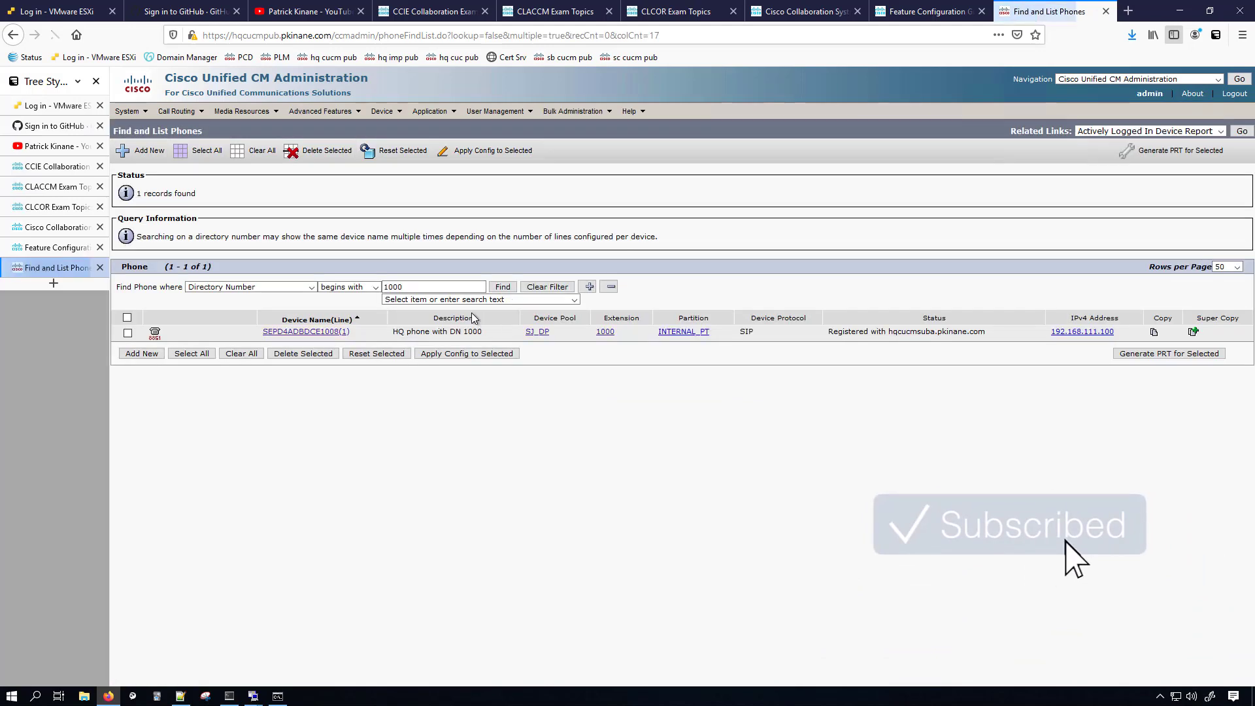
click(298, 333)
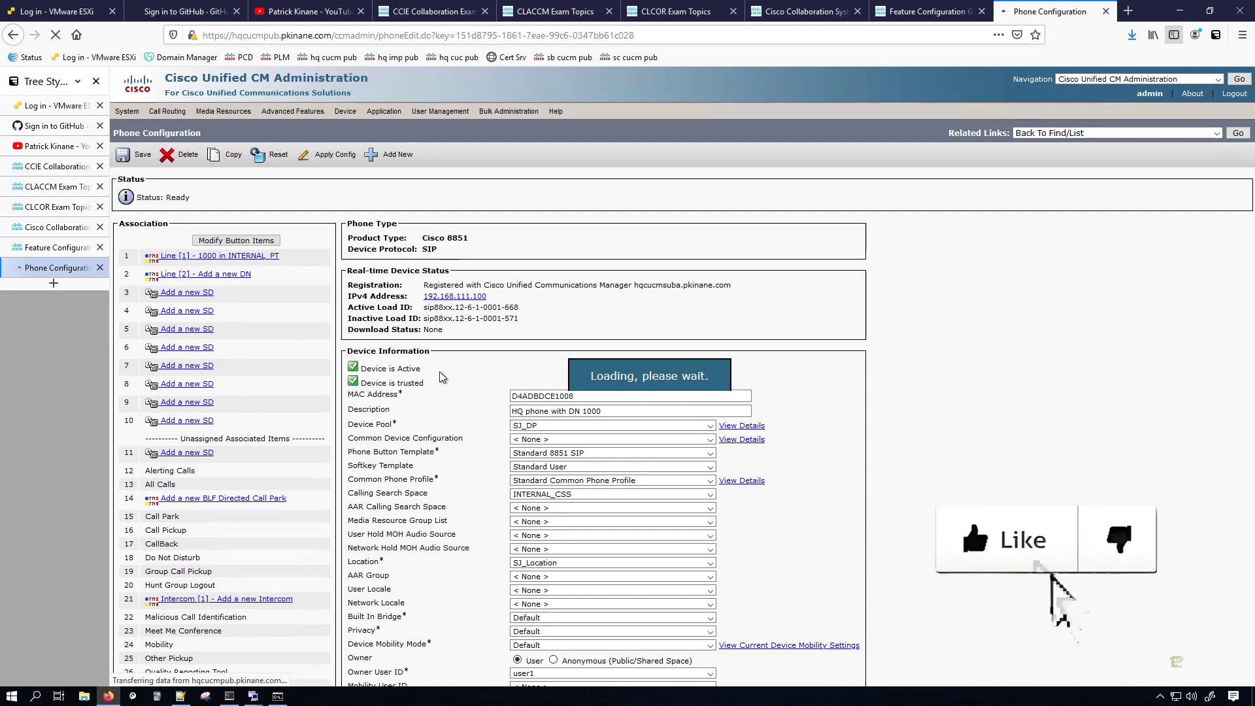
- Enable Extension Mobility on the phone and save, confirming the apply prompt
scroll(493, 381, down, 6)
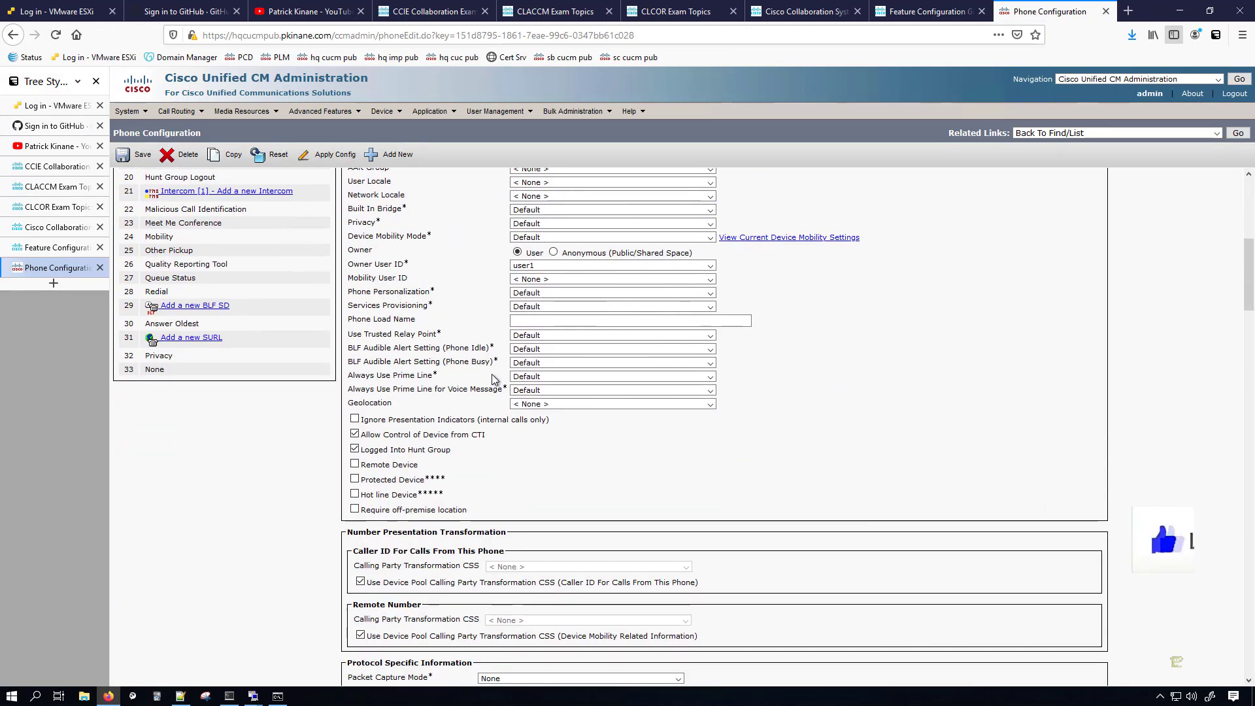
scroll(492, 379, down, 8)
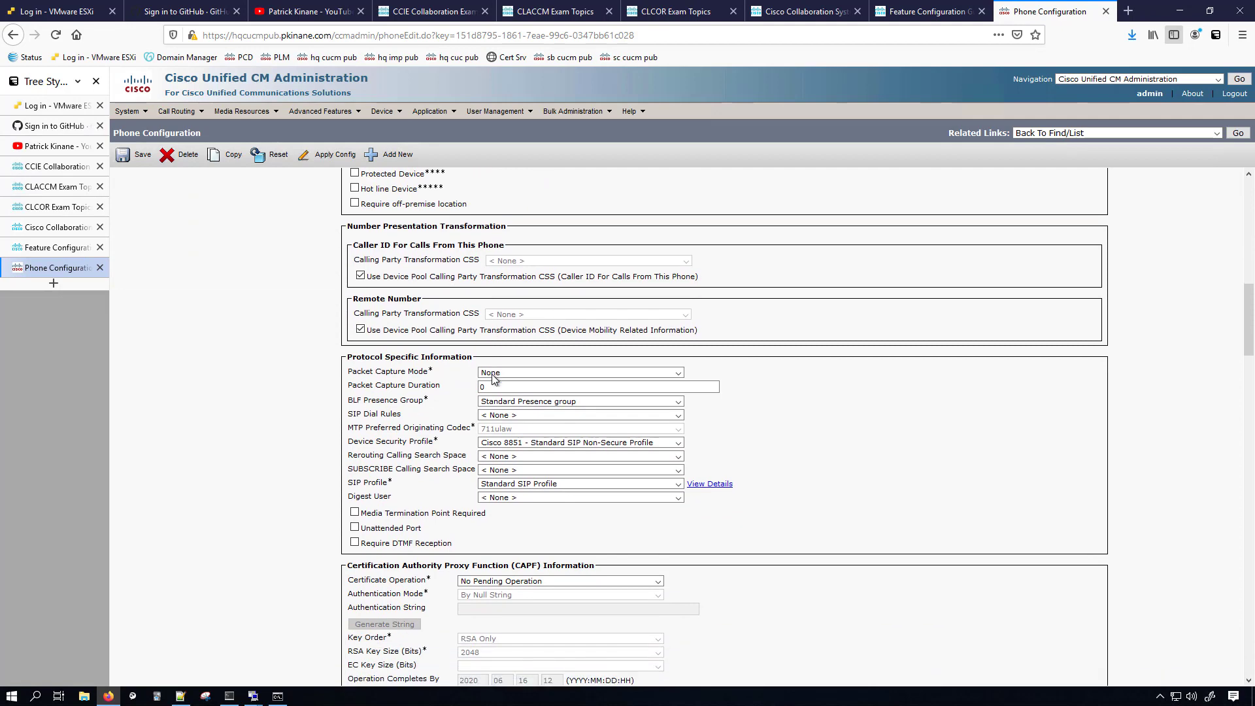
scroll(492, 377, down, 7)
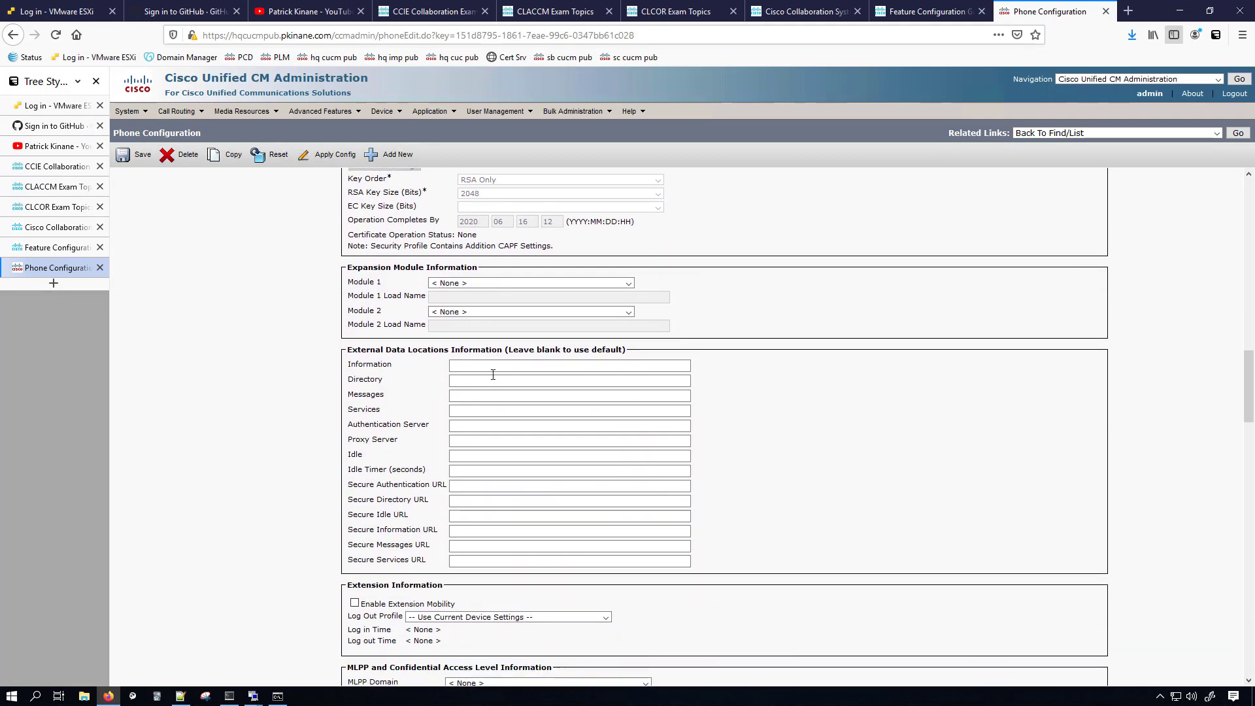
drag(437, 337, 349, 332)
click(354, 347)
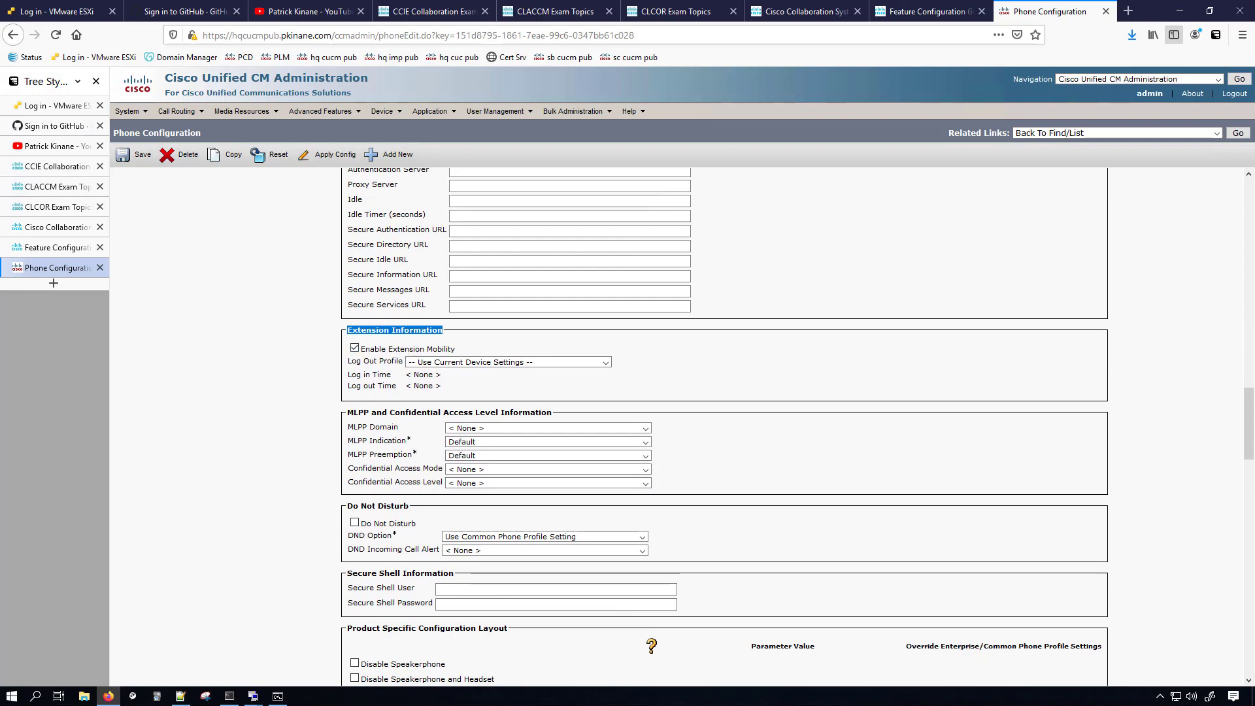
click(260, 523)
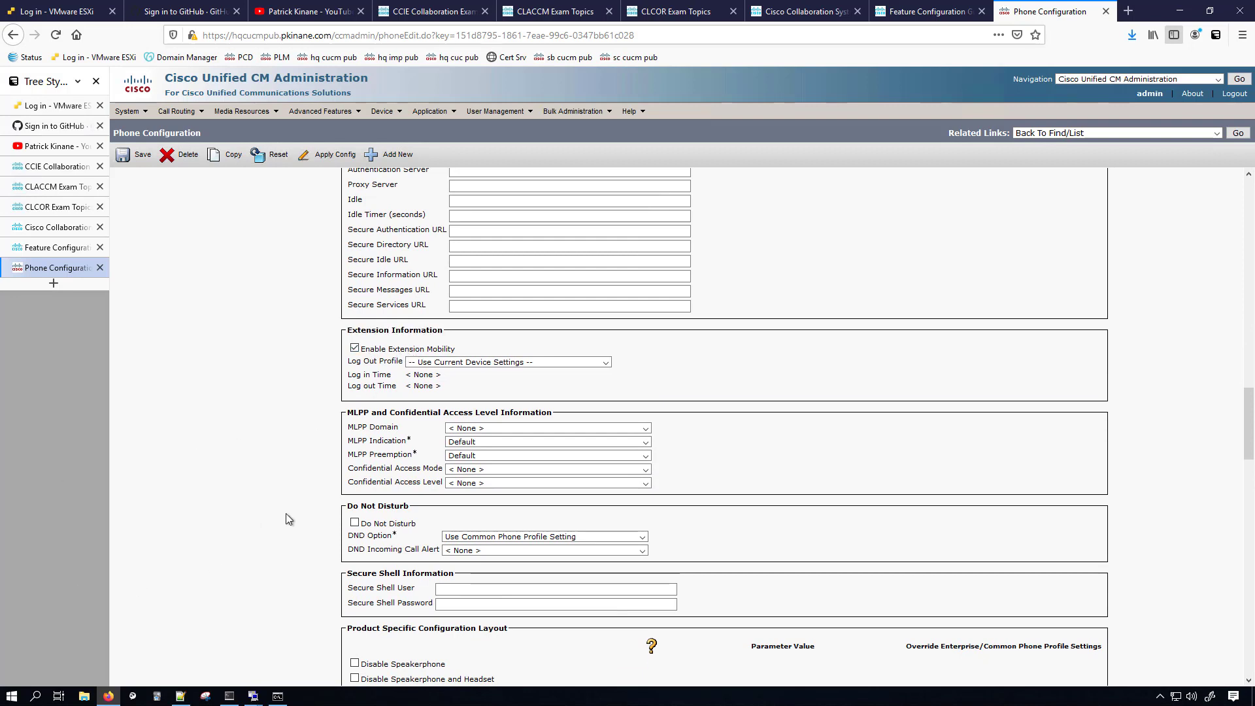
click(137, 155)
click(784, 321)
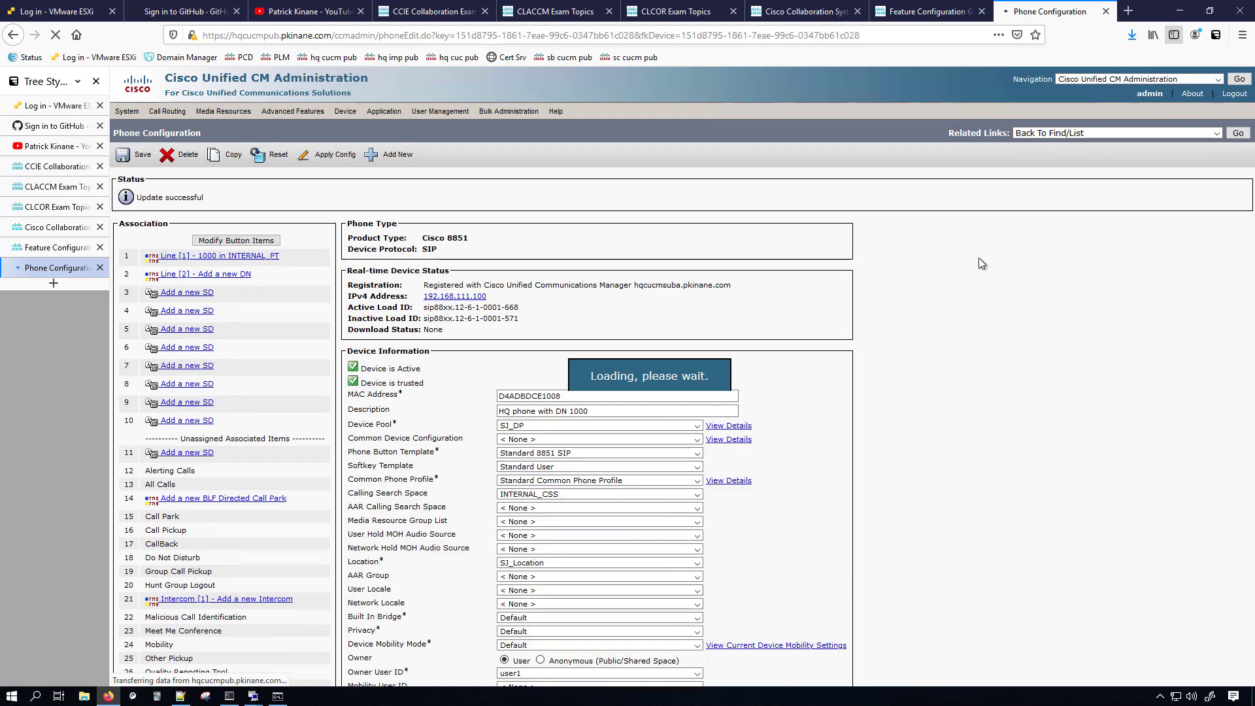
- Subscribe the DN 1000 phone to the EM service through Subscribe/Unsubscribe Services
drag(947, 137, 1221, 144)
click(1215, 134)
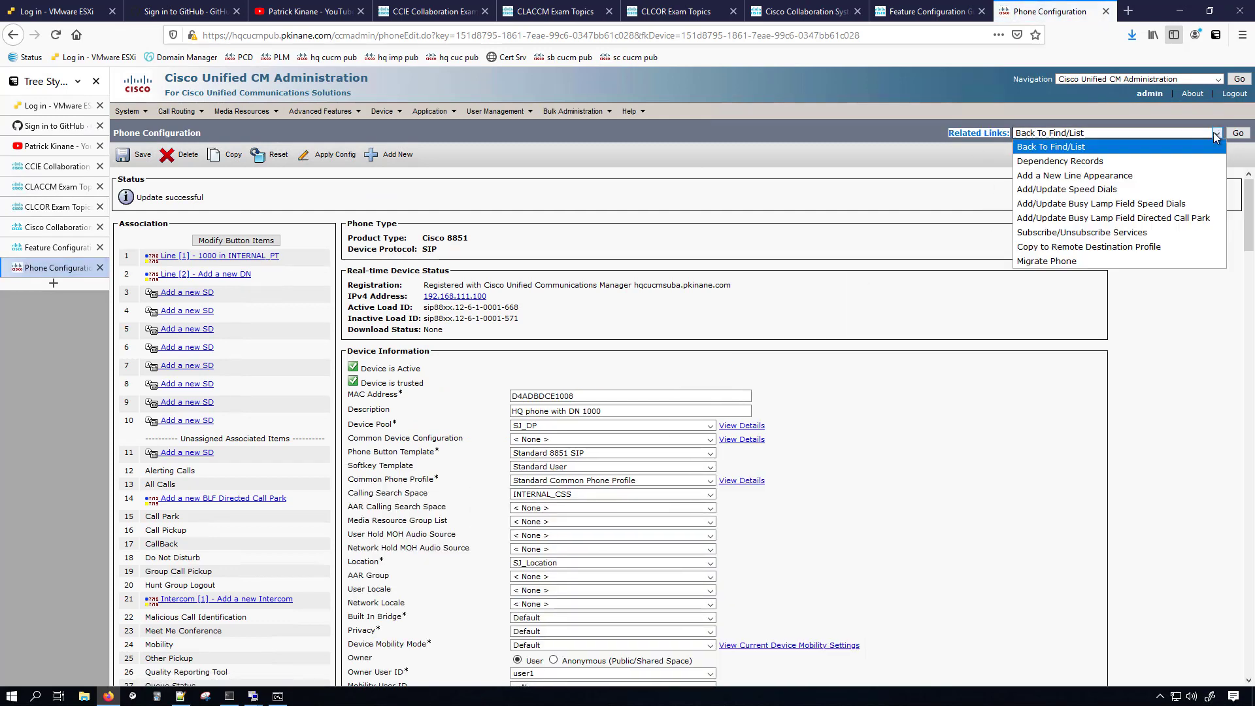
click(1060, 234)
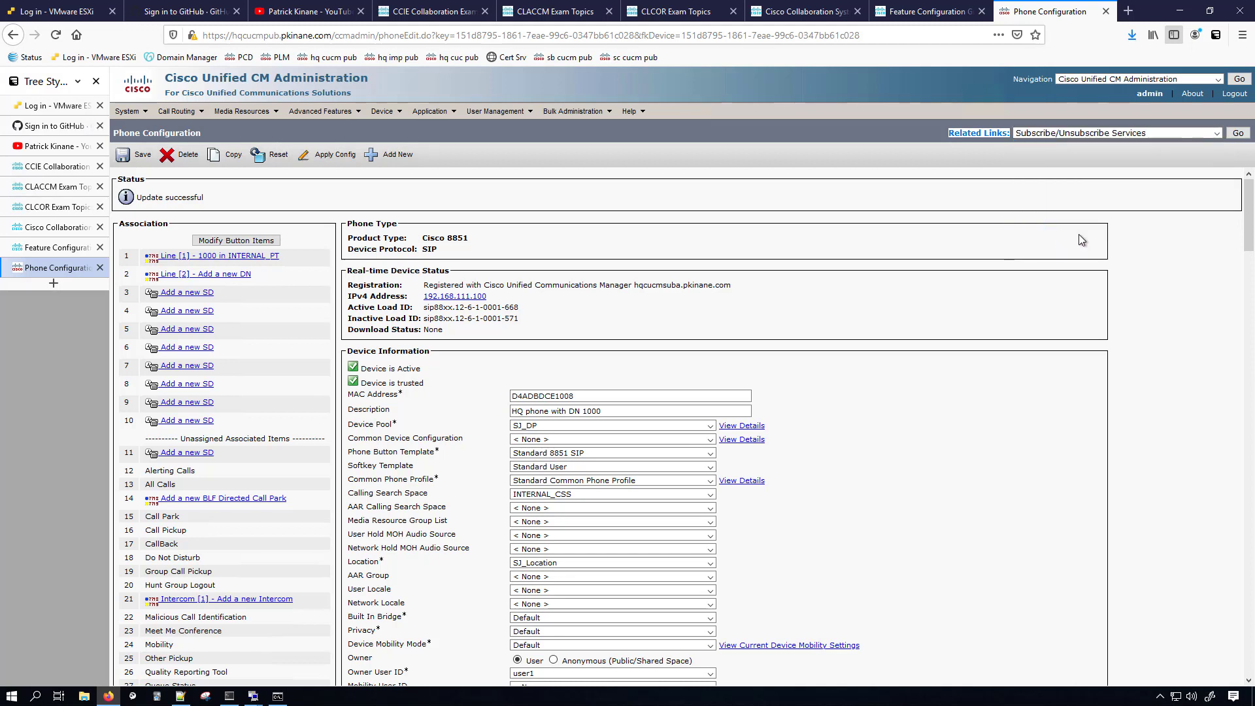
click(1237, 134)
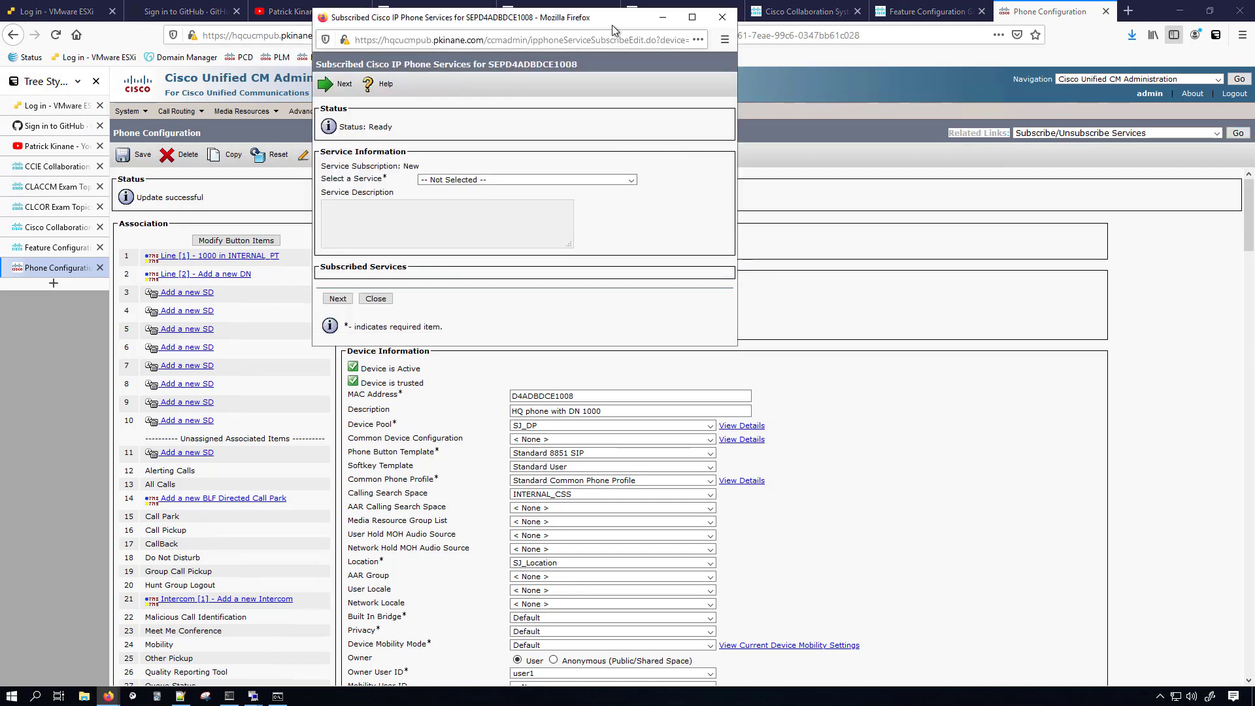
drag(612, 25, 611, 110)
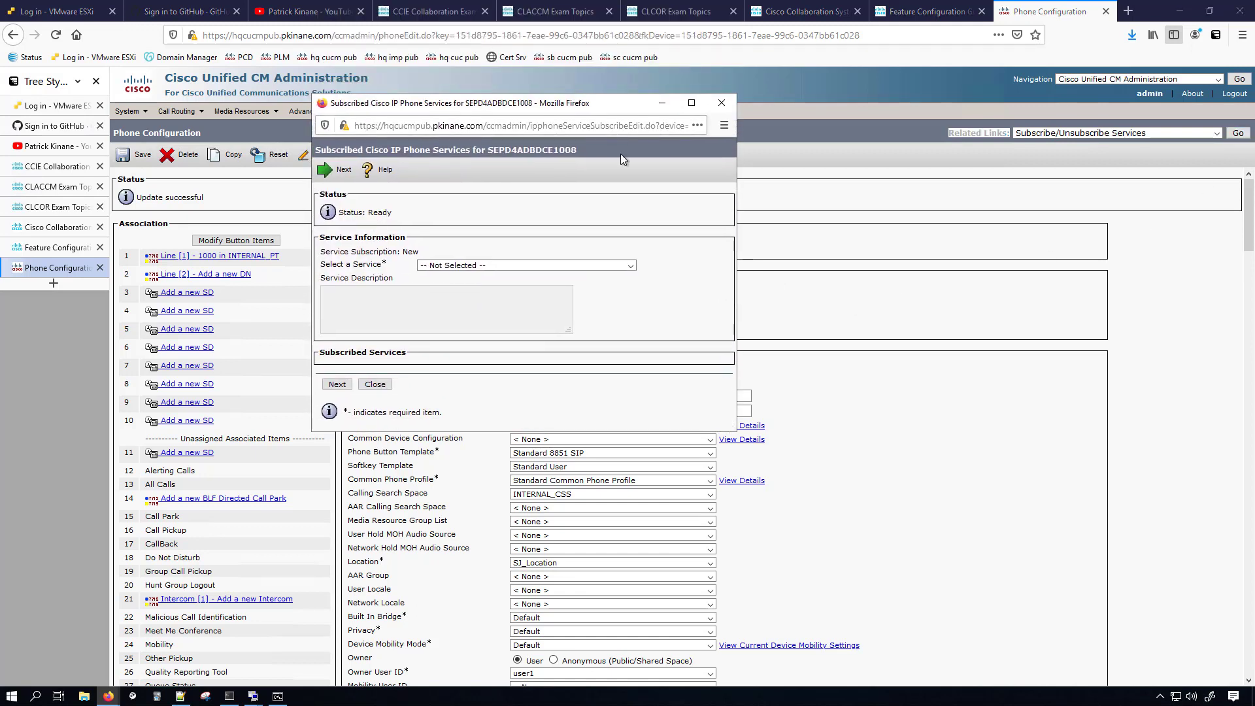
click(586, 268)
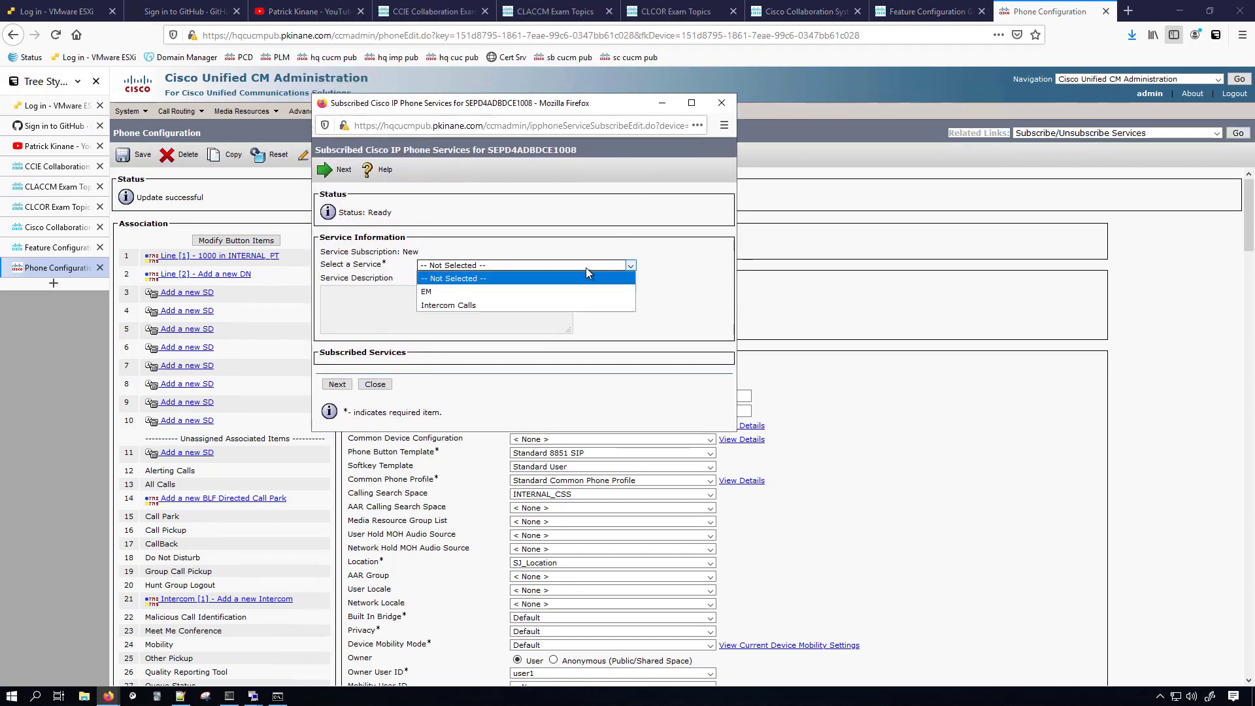
click(444, 292)
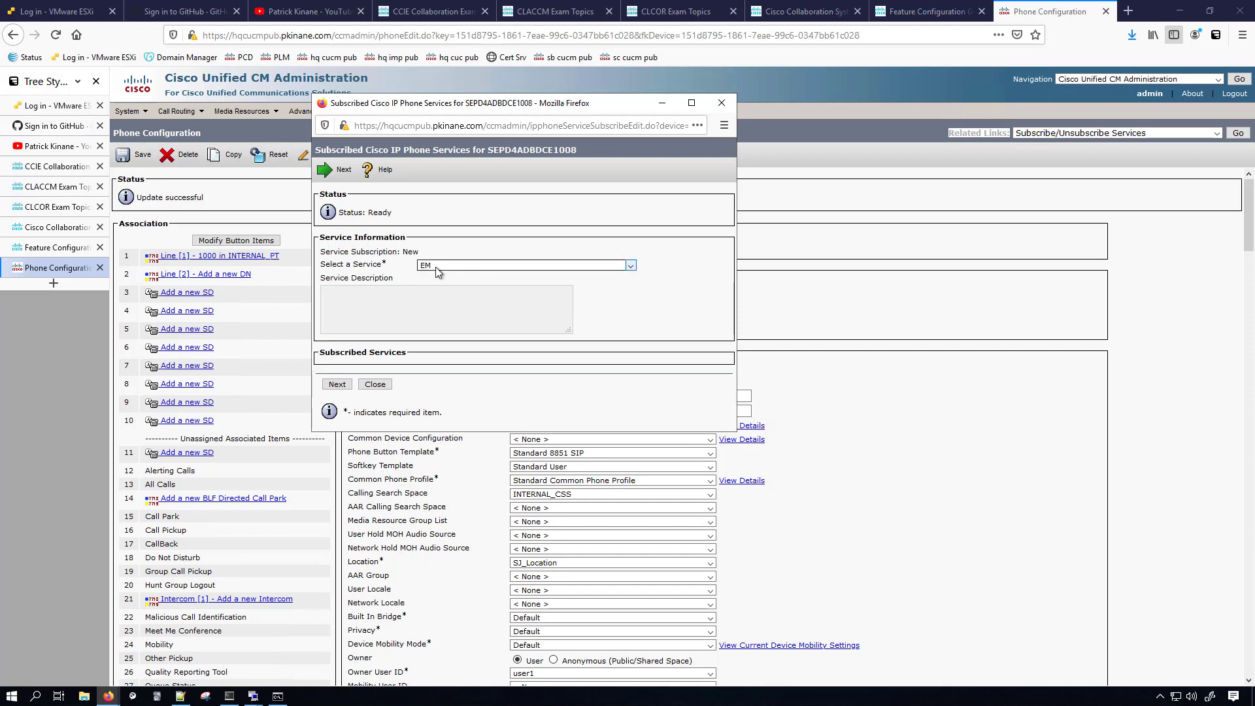
click(337, 384)
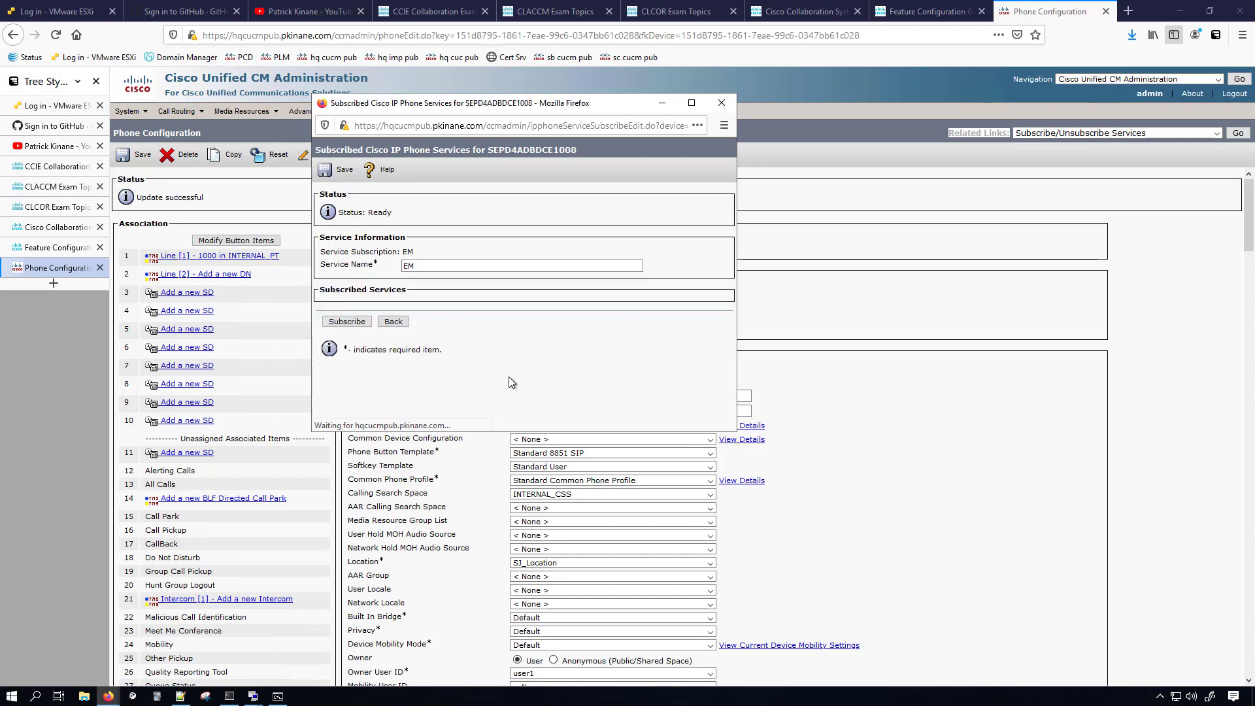
click(347, 322)
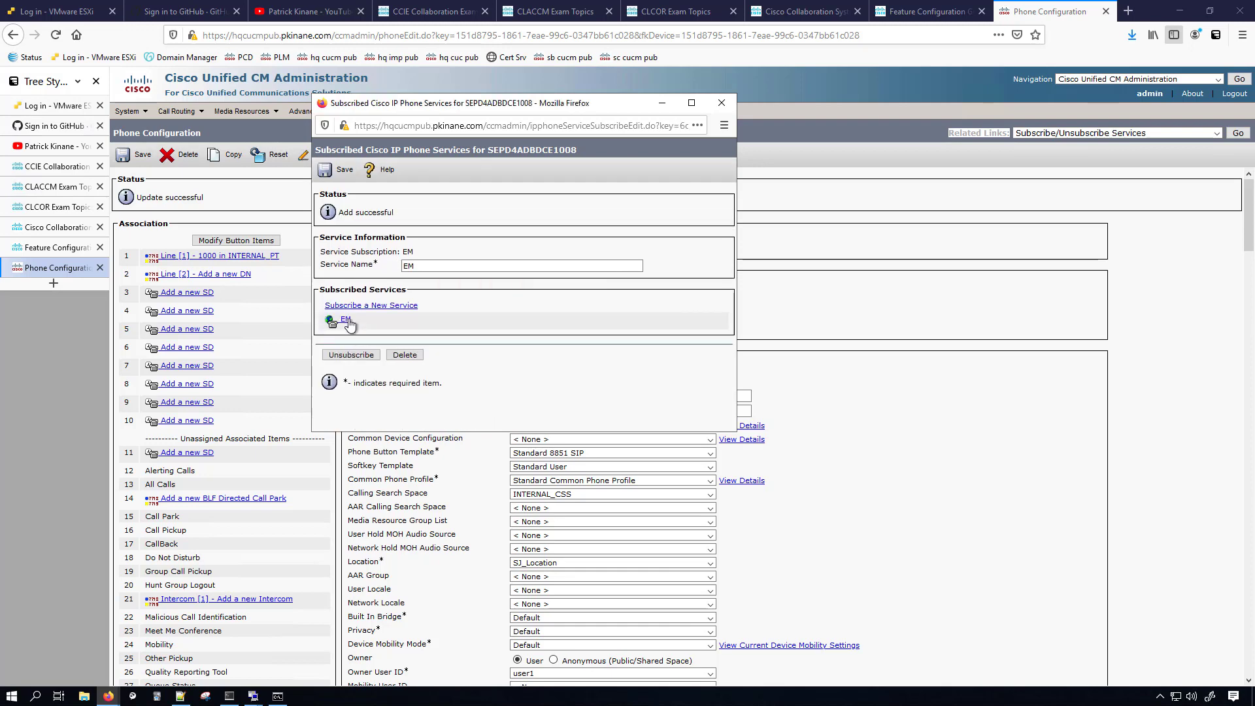
click(722, 103)
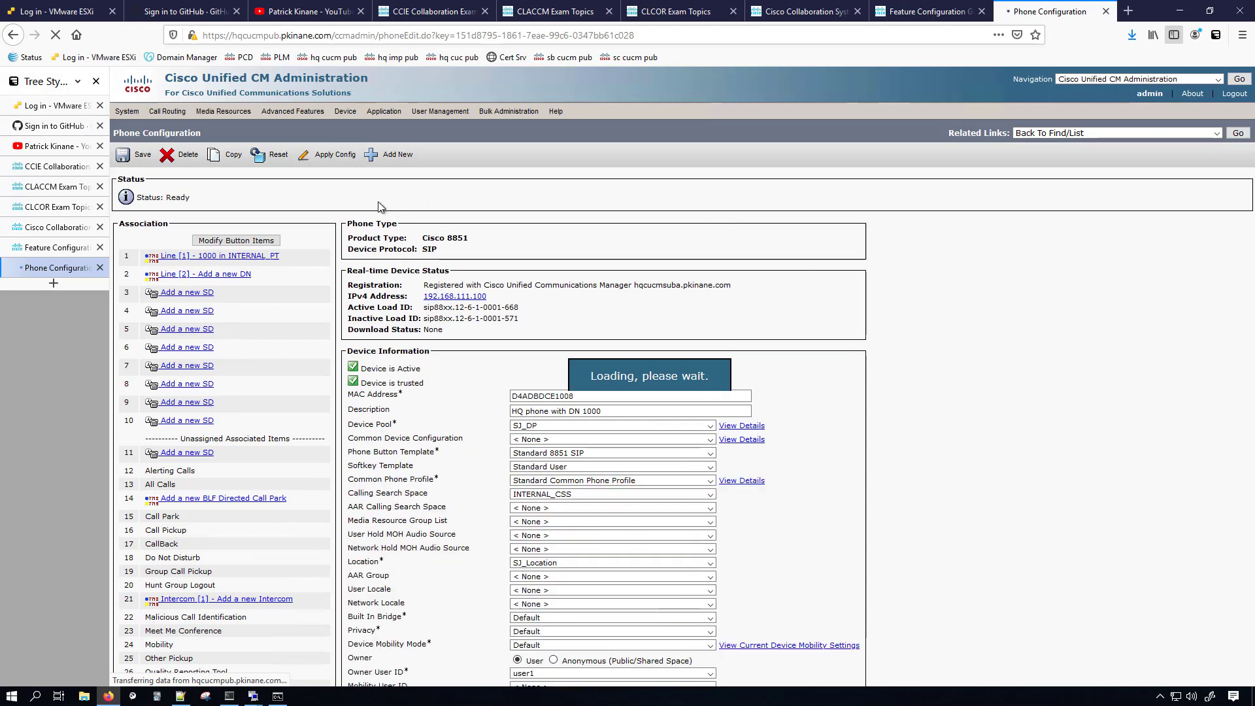
- Apply the configuration to the HQ phone, restart it, and close the reset window
click(330, 155)
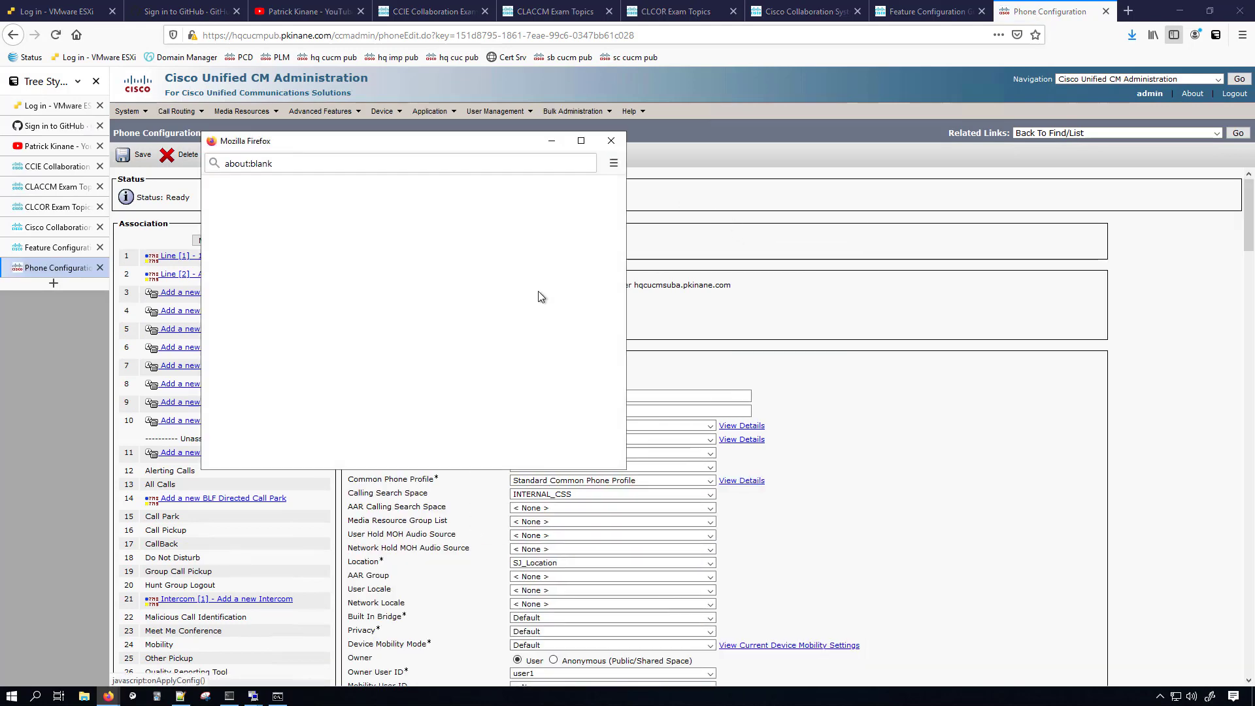
click(222, 347)
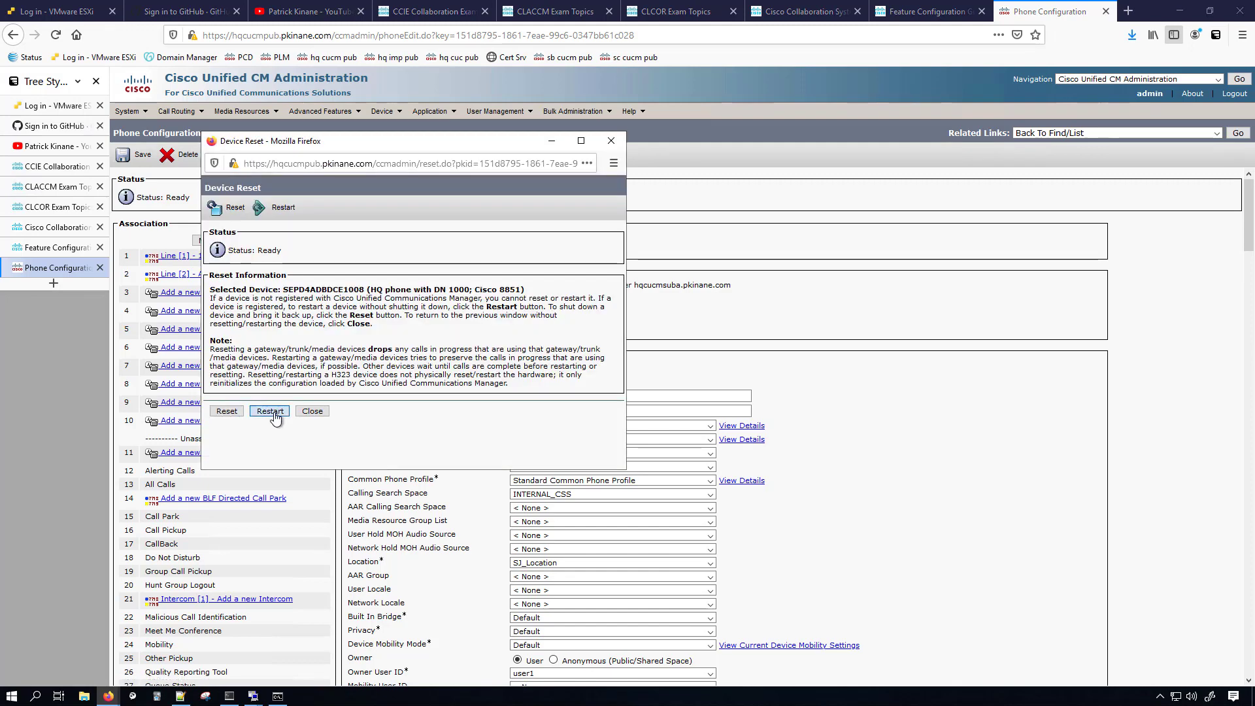
click(269, 411)
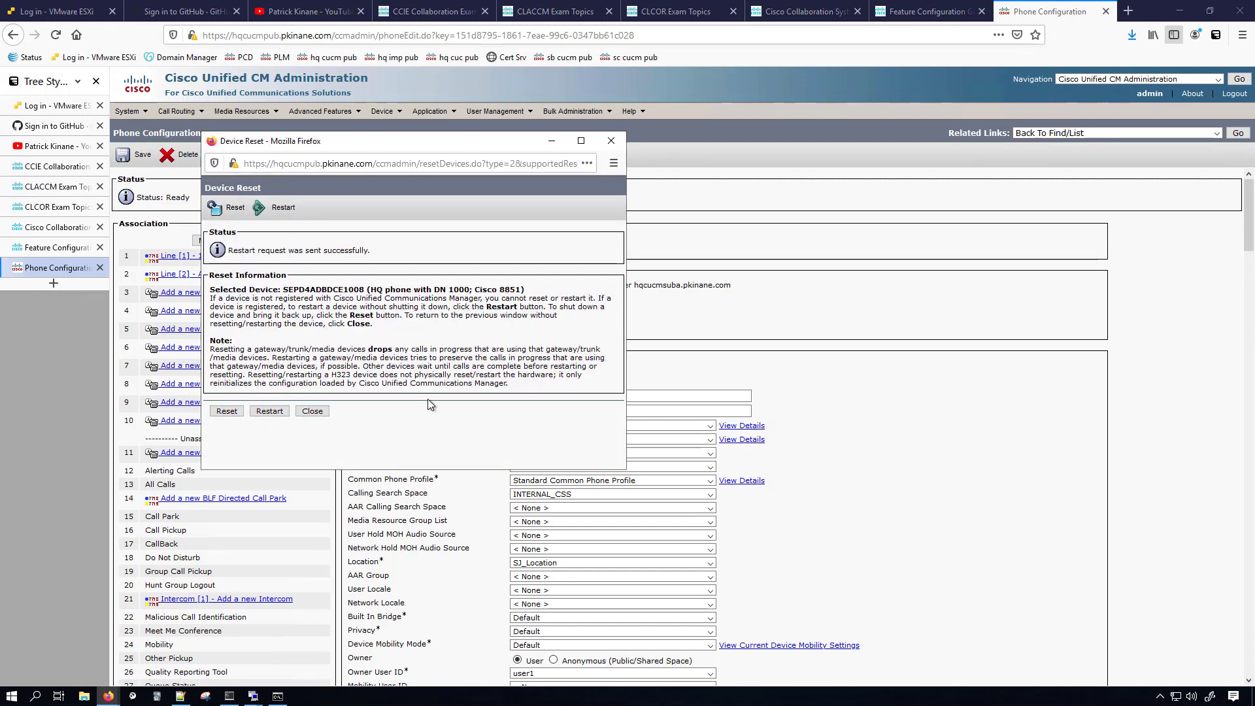
click(312, 411)
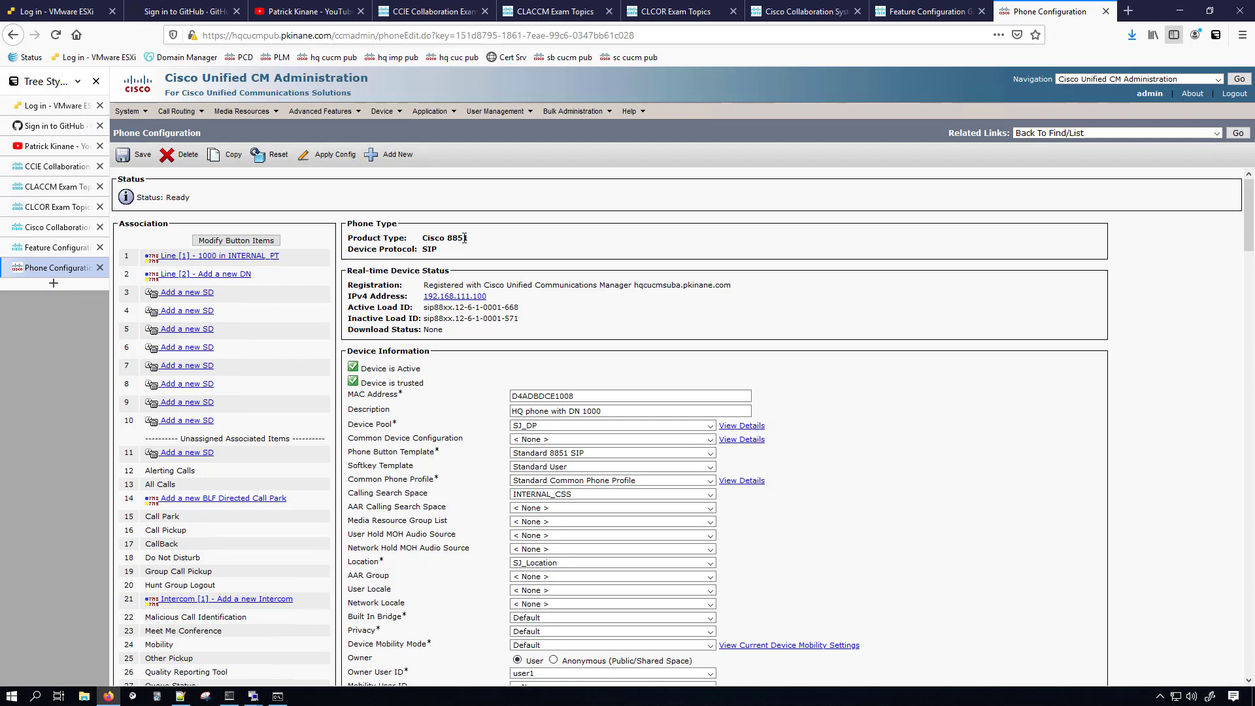
- Start a new Cisco 8851 device profile from the Device Profile list
mouse_move(386, 111)
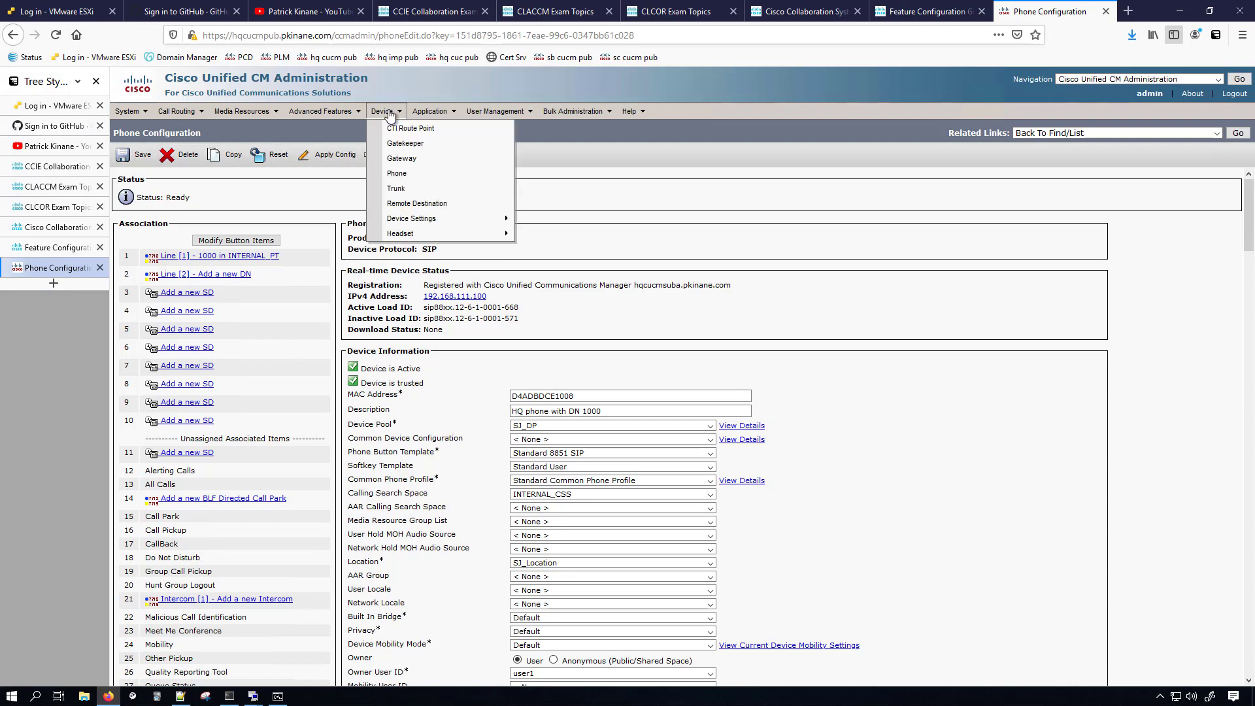
mouse_move(415, 218)
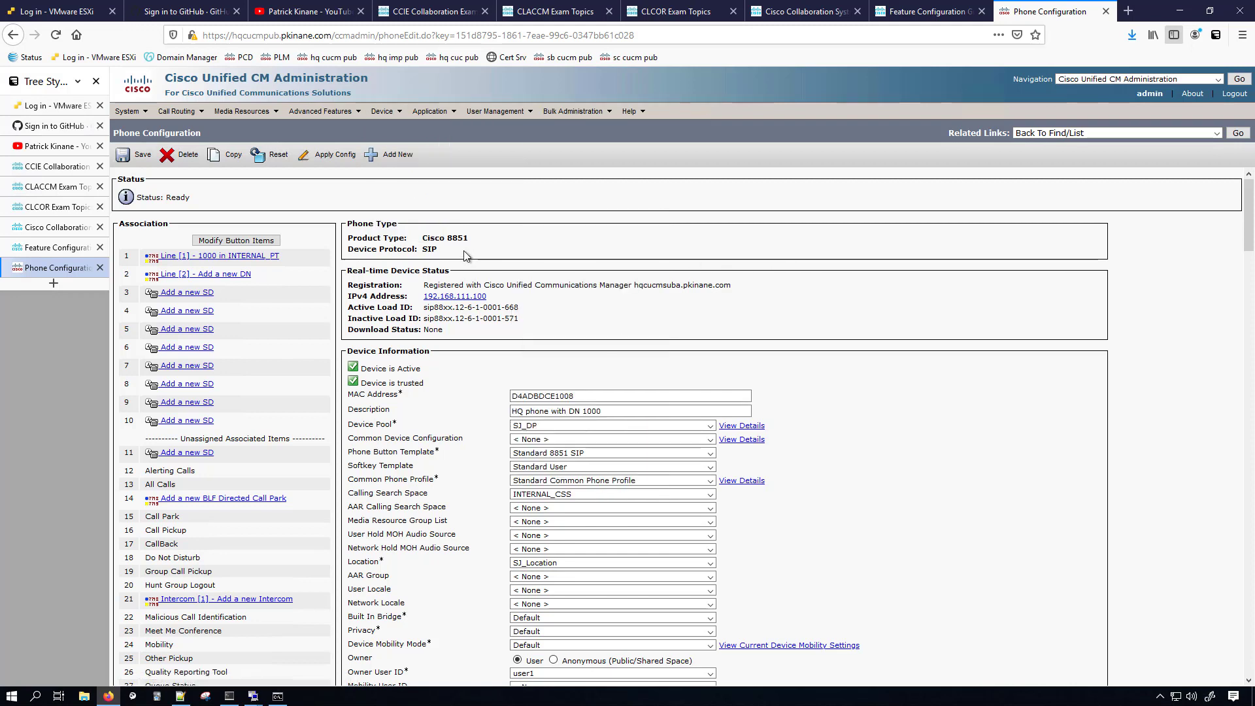
double_click(462, 238)
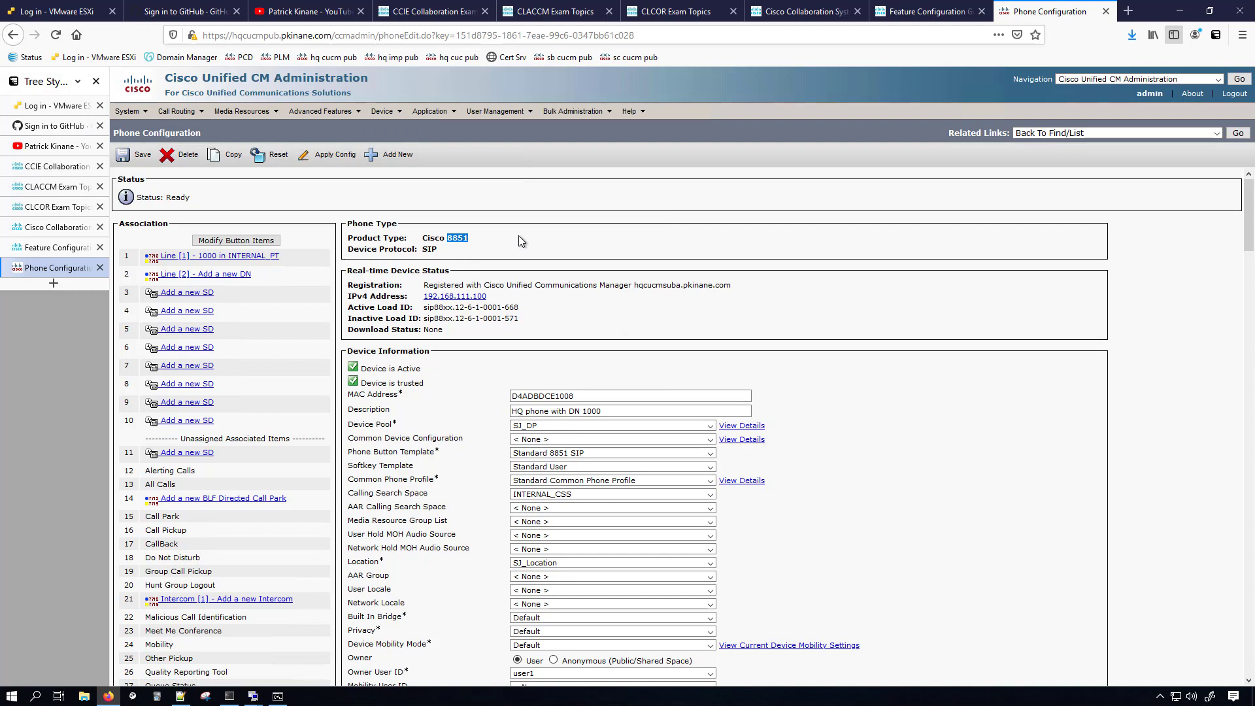
click(526, 234)
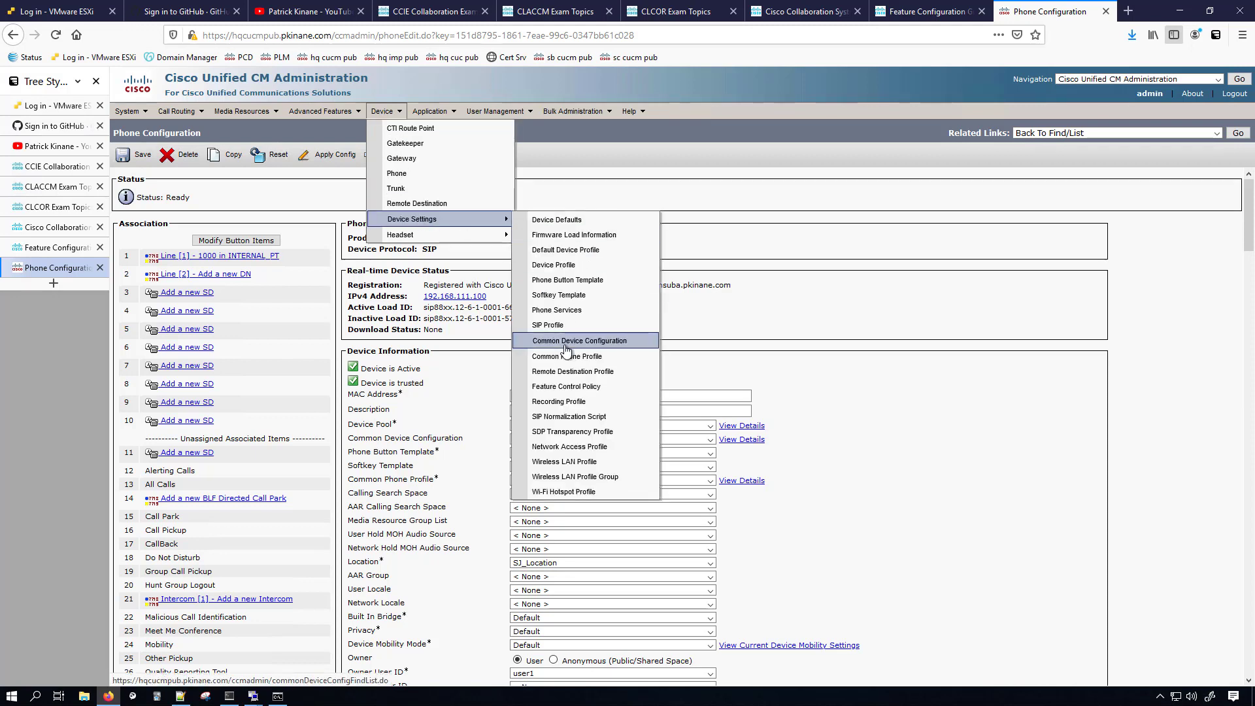
click(588, 265)
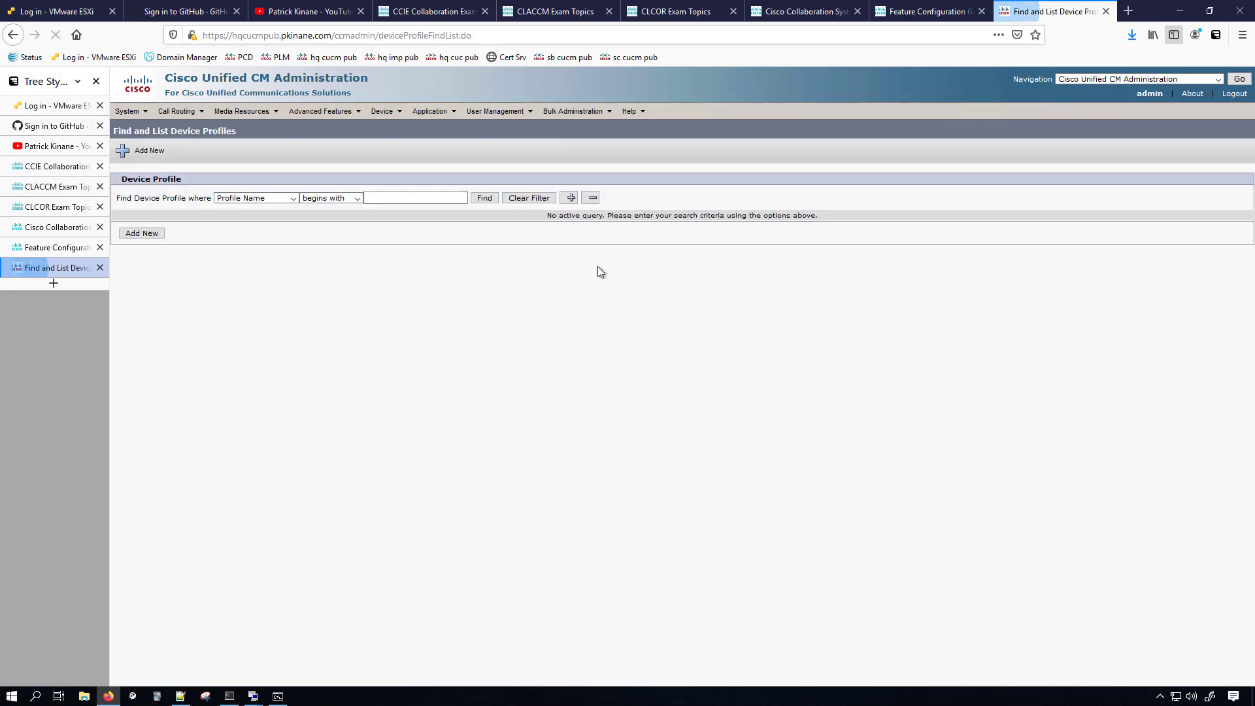
click(471, 201)
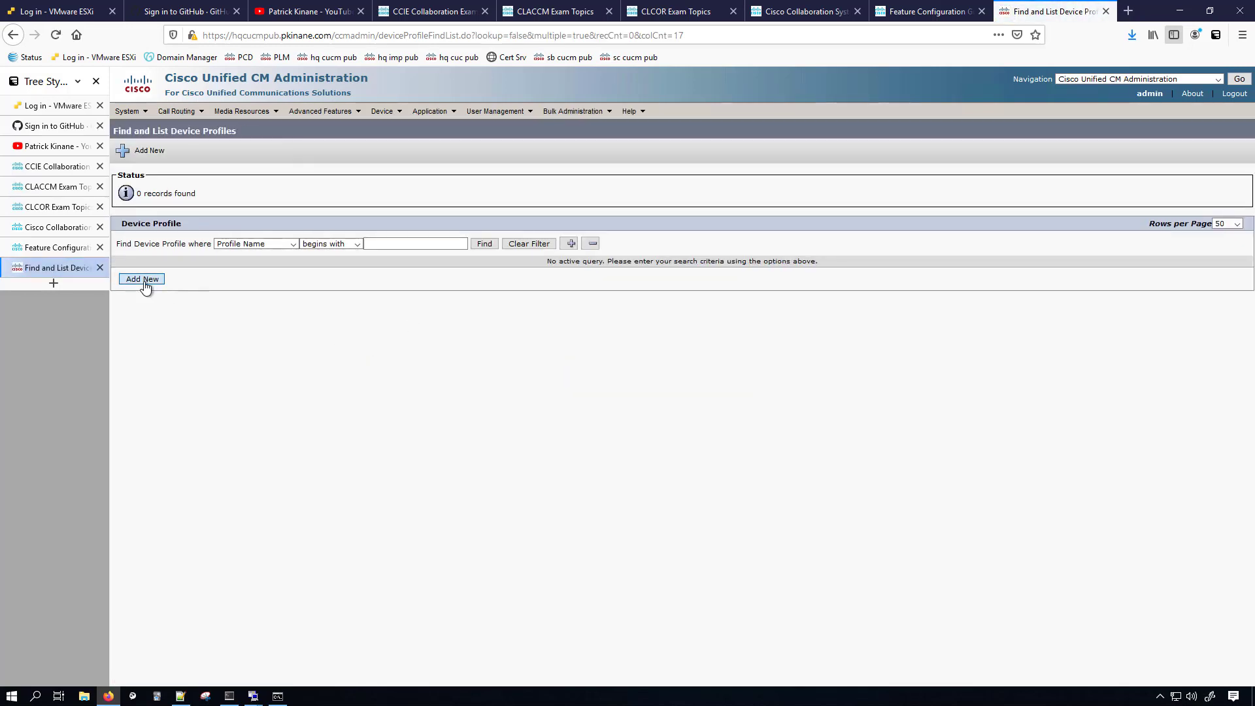
click(141, 281)
click(263, 239)
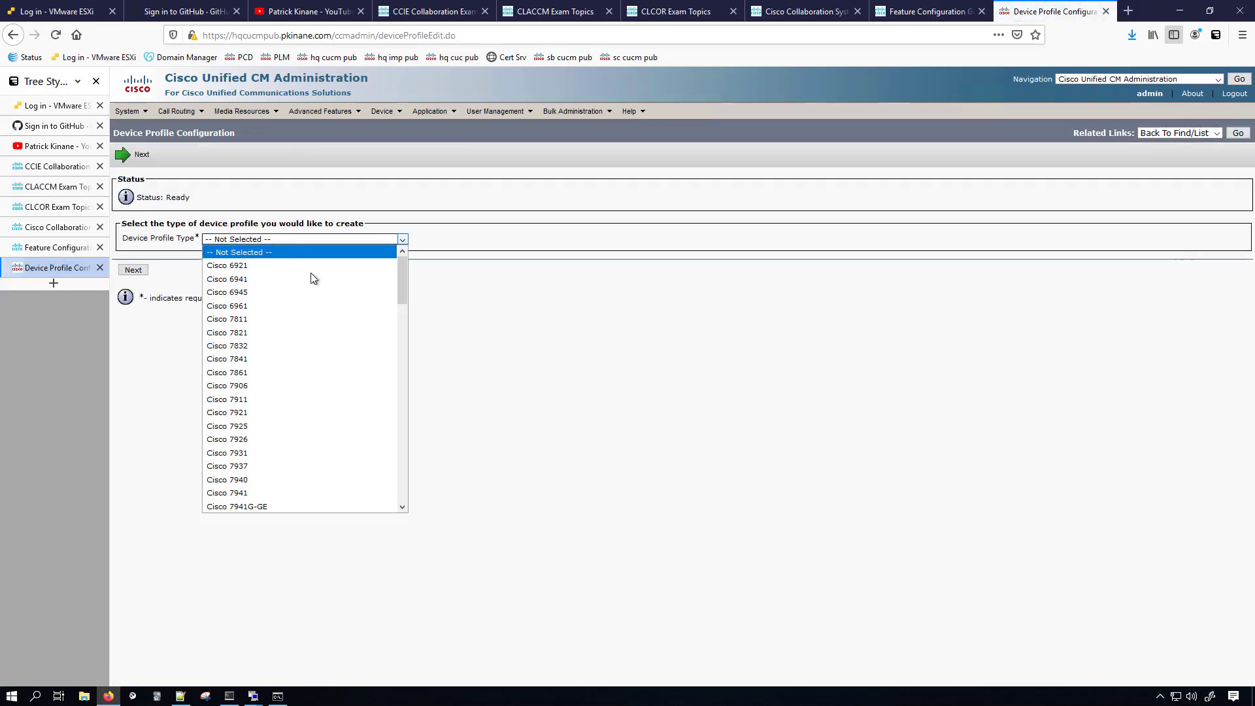
scroll(301, 386, down, 8)
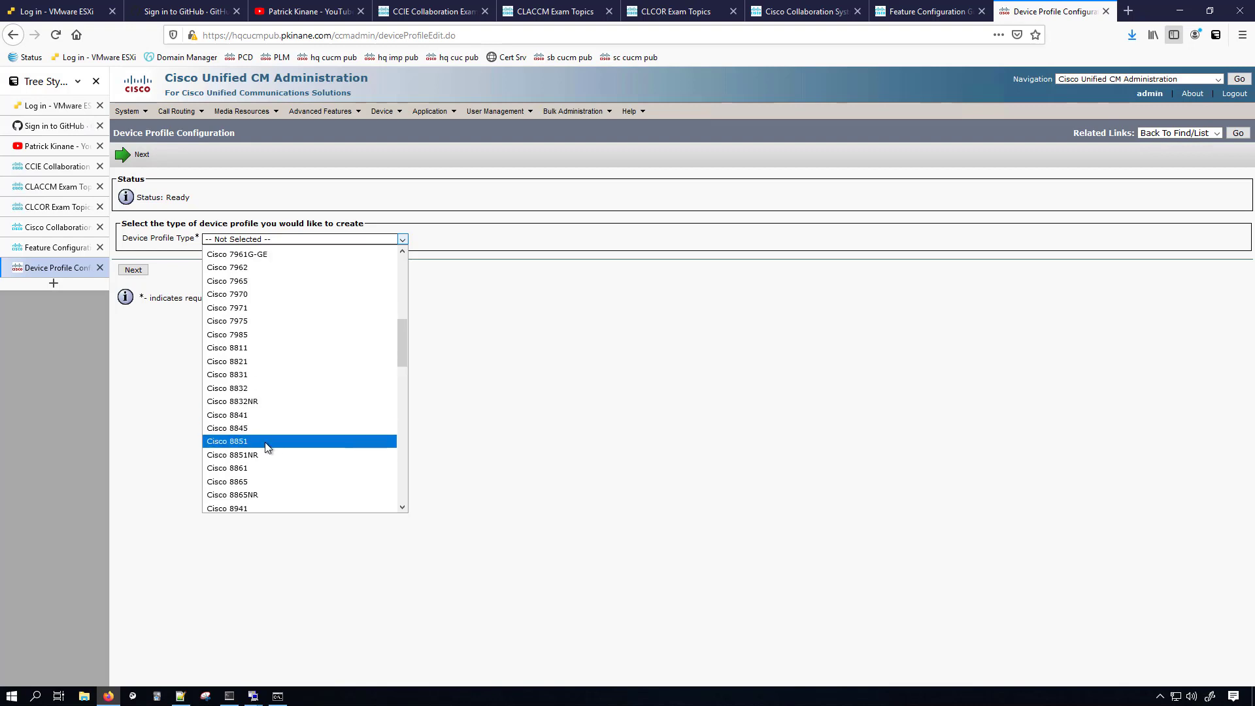
click(267, 442)
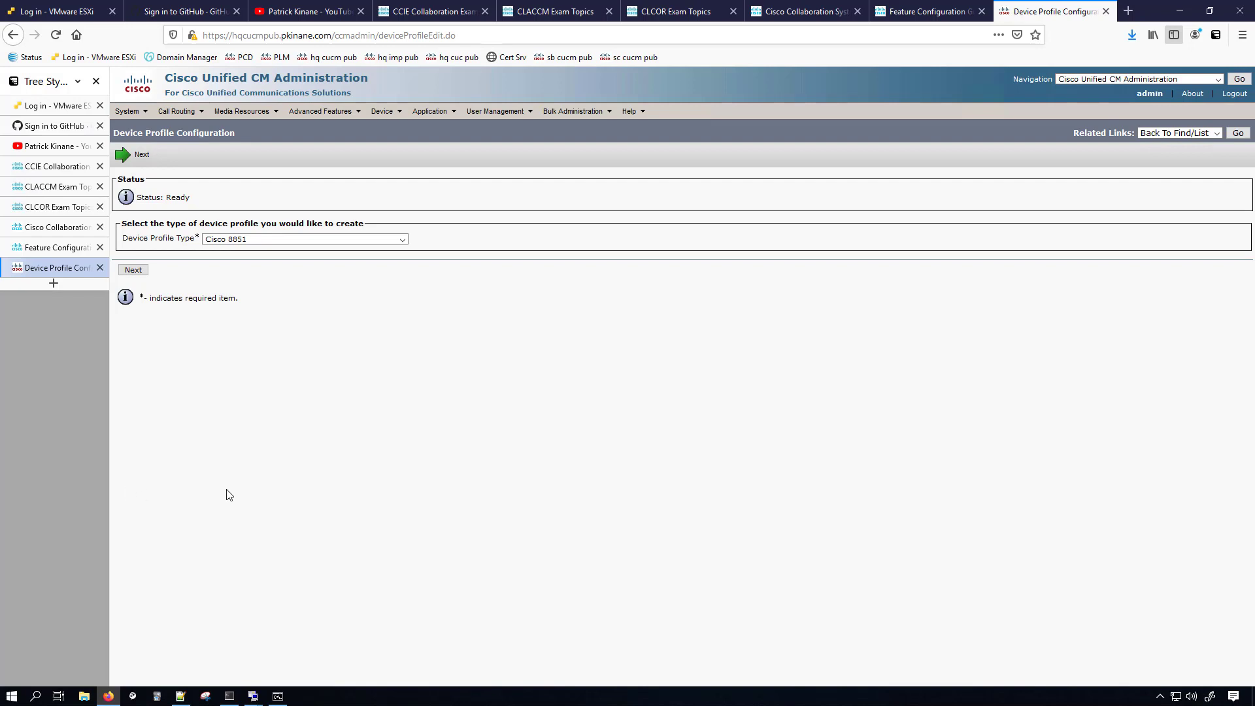
click(136, 269)
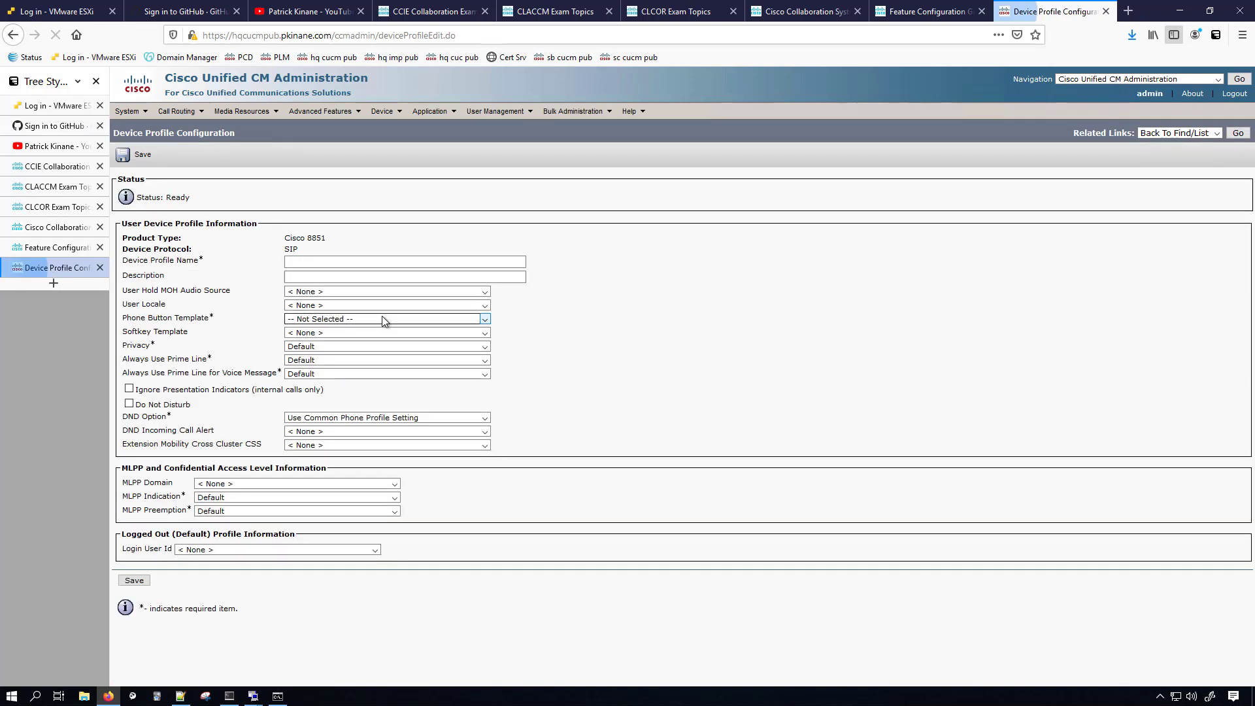
- Name the device profile user1_udp
click(314, 261)
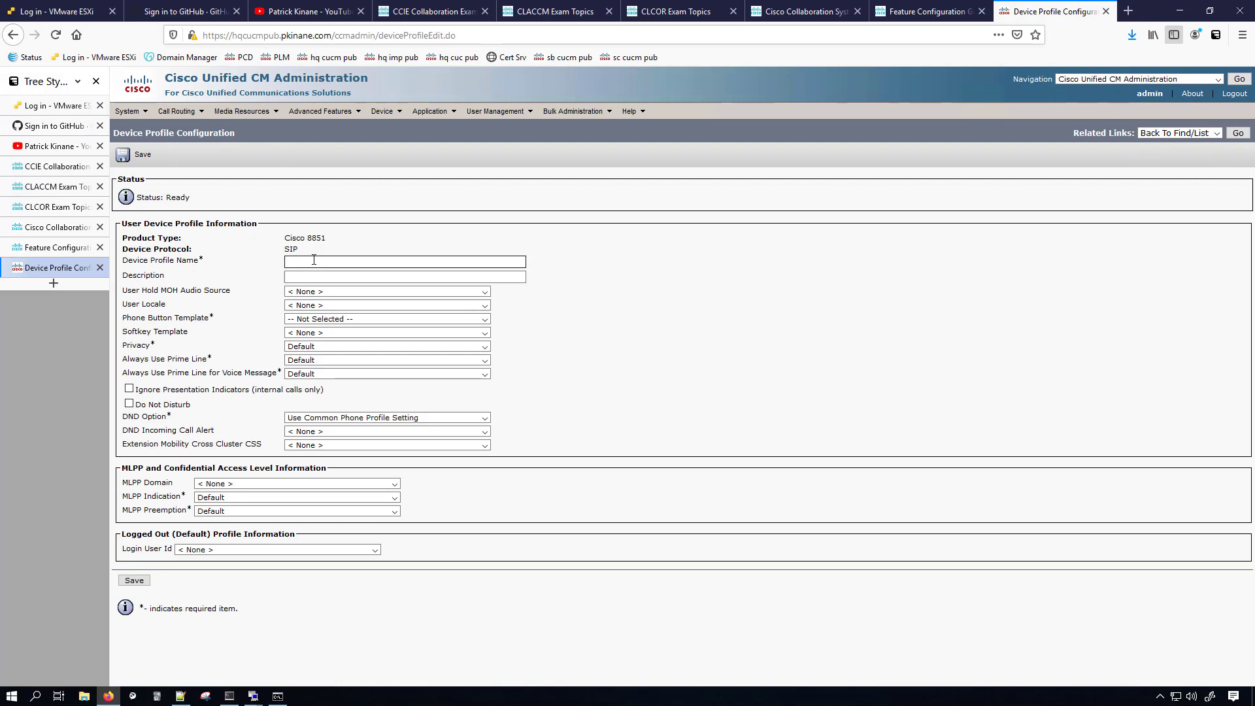
text(user1)
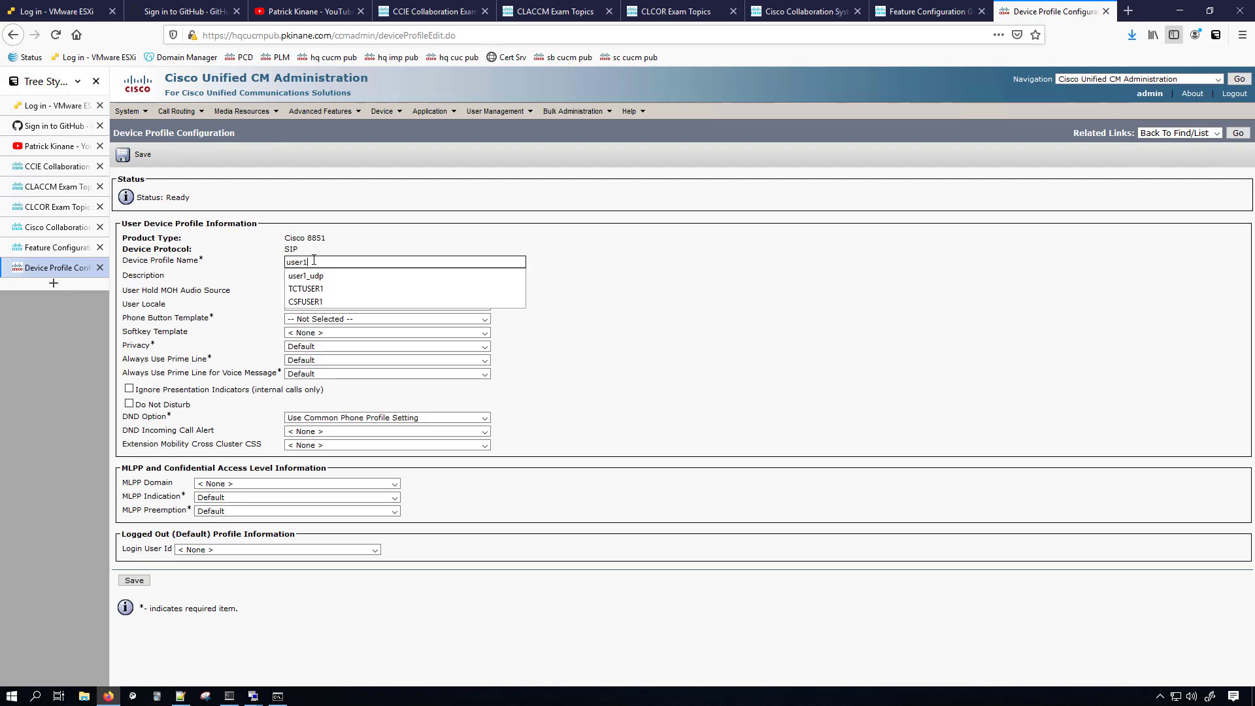
key(Down)
key(Return)
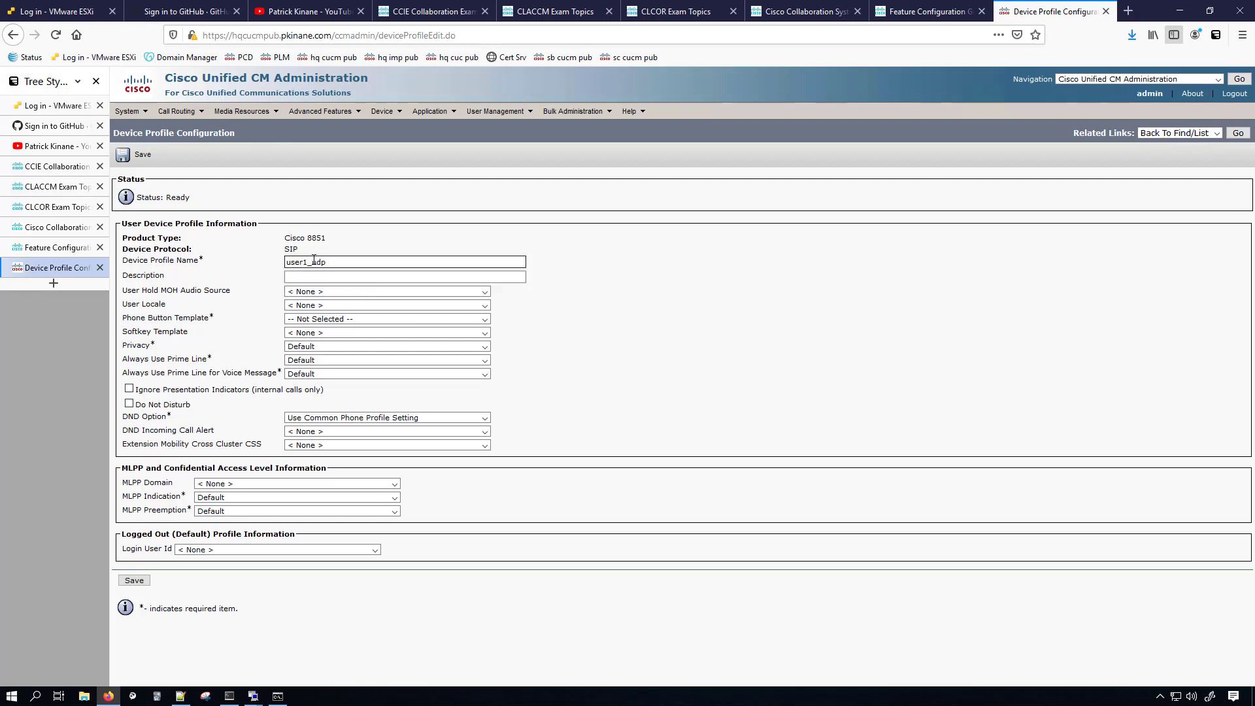
click(627, 296)
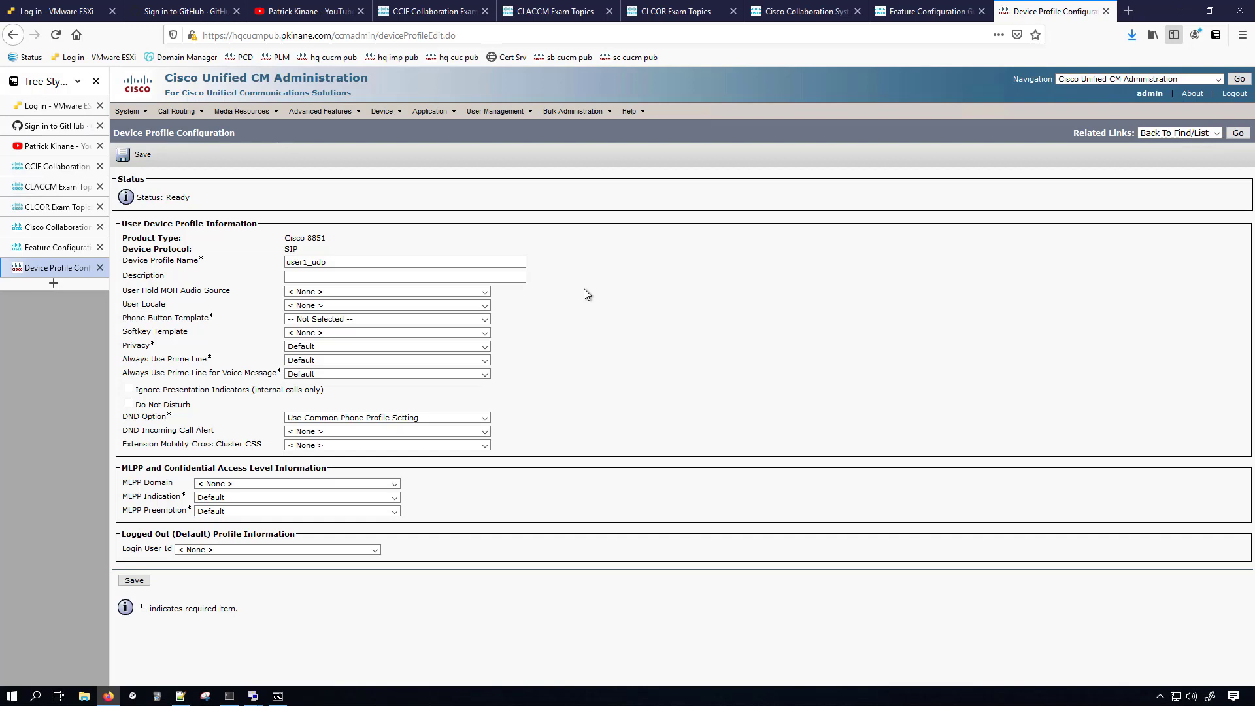
drag(313, 263, 328, 264)
click(638, 328)
- Pick Standard 8851 SIP buttons and Standard User softkeys, save, and open Line 1
click(313, 319)
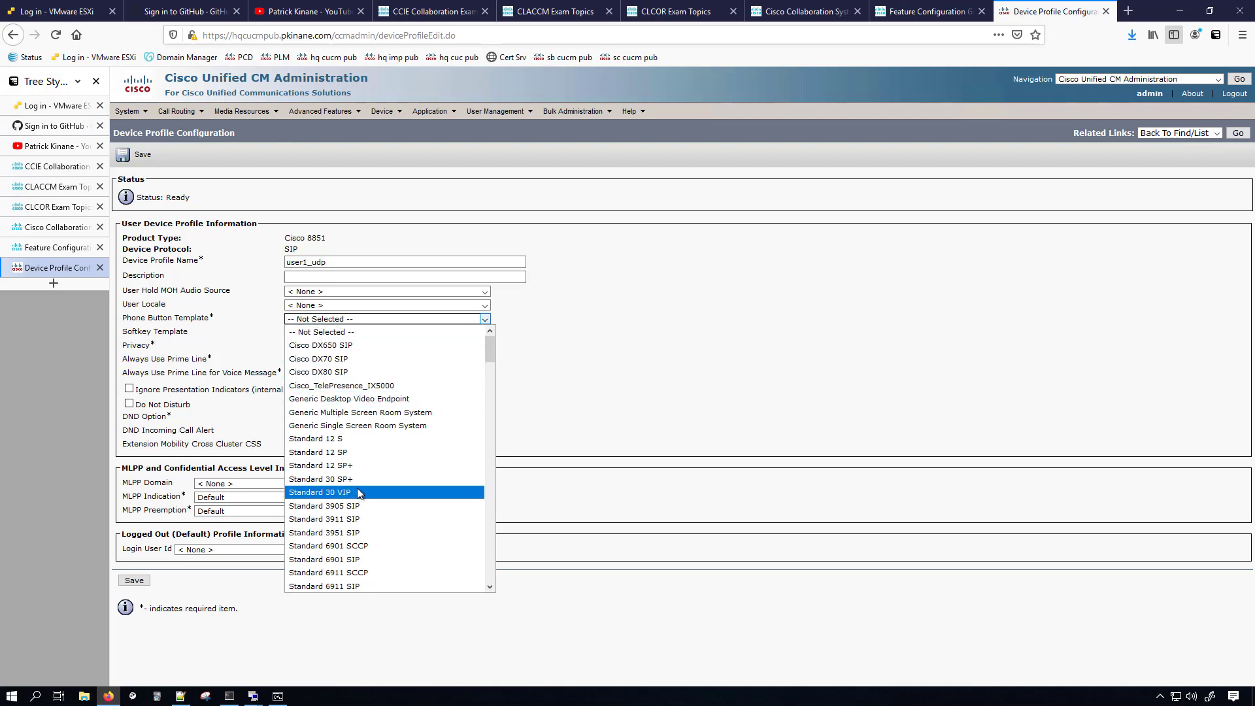
scroll(363, 487, down, 5)
scroll(369, 484, down, 9)
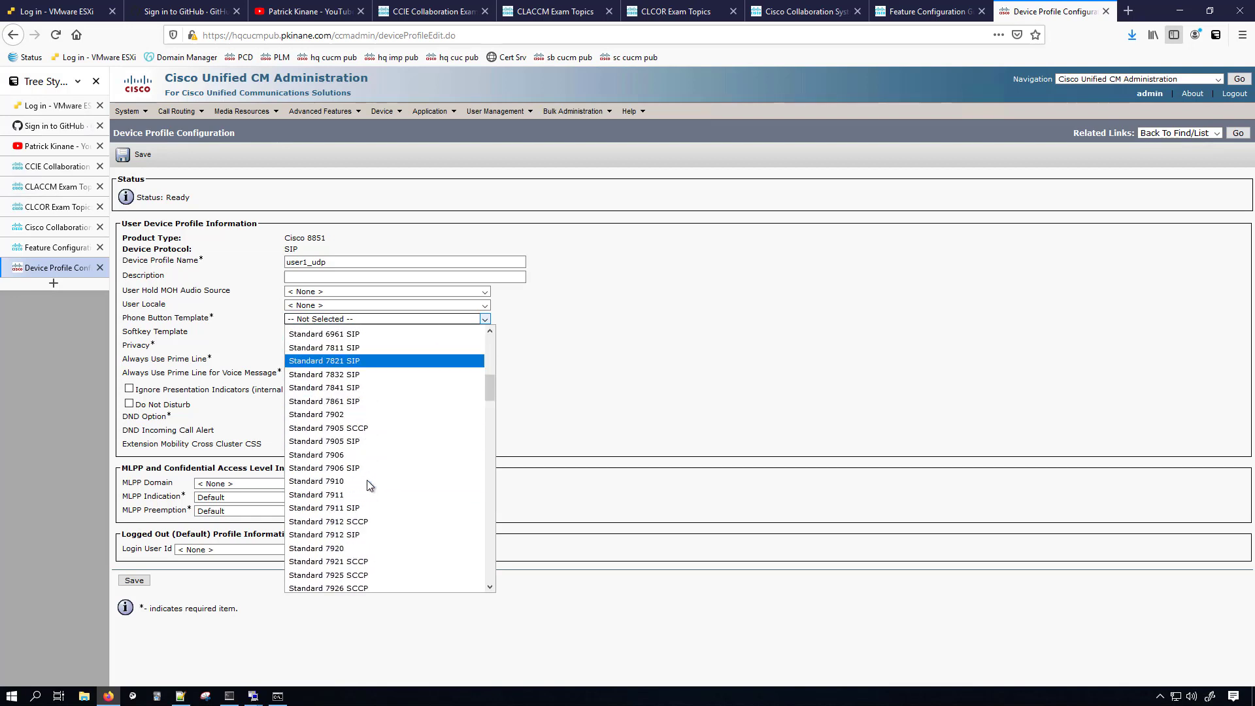
scroll(371, 484, down, 8)
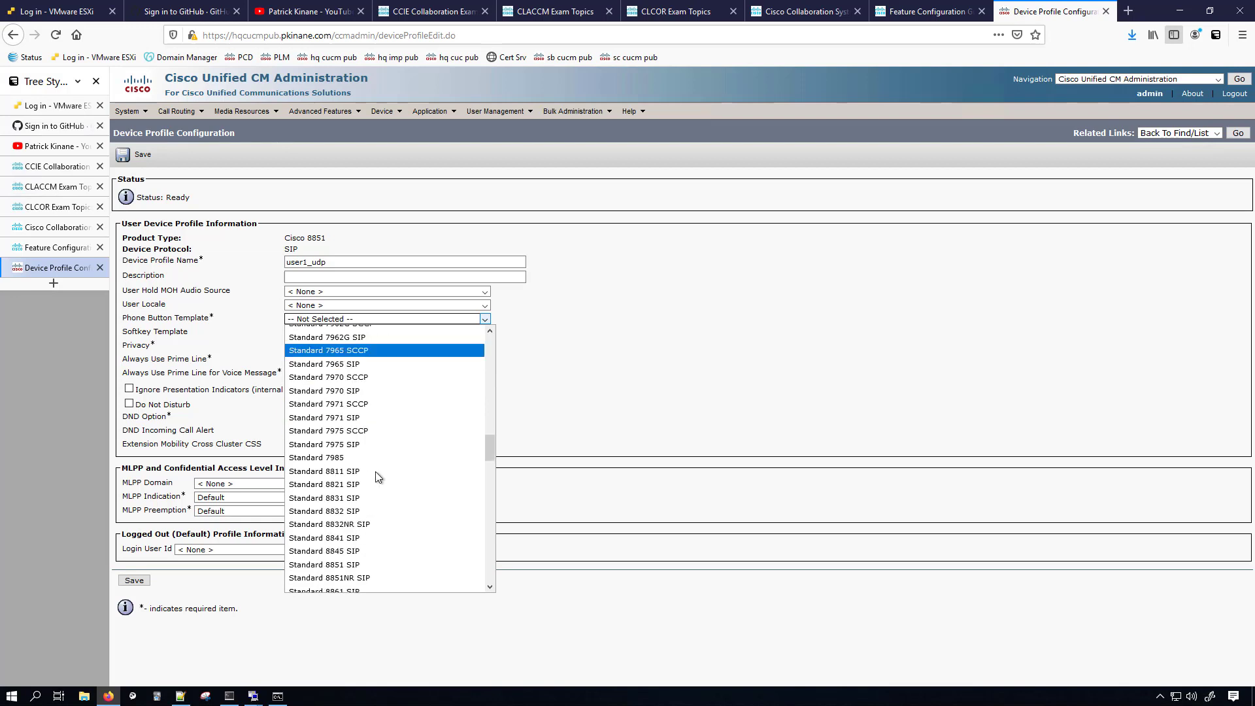
click(353, 525)
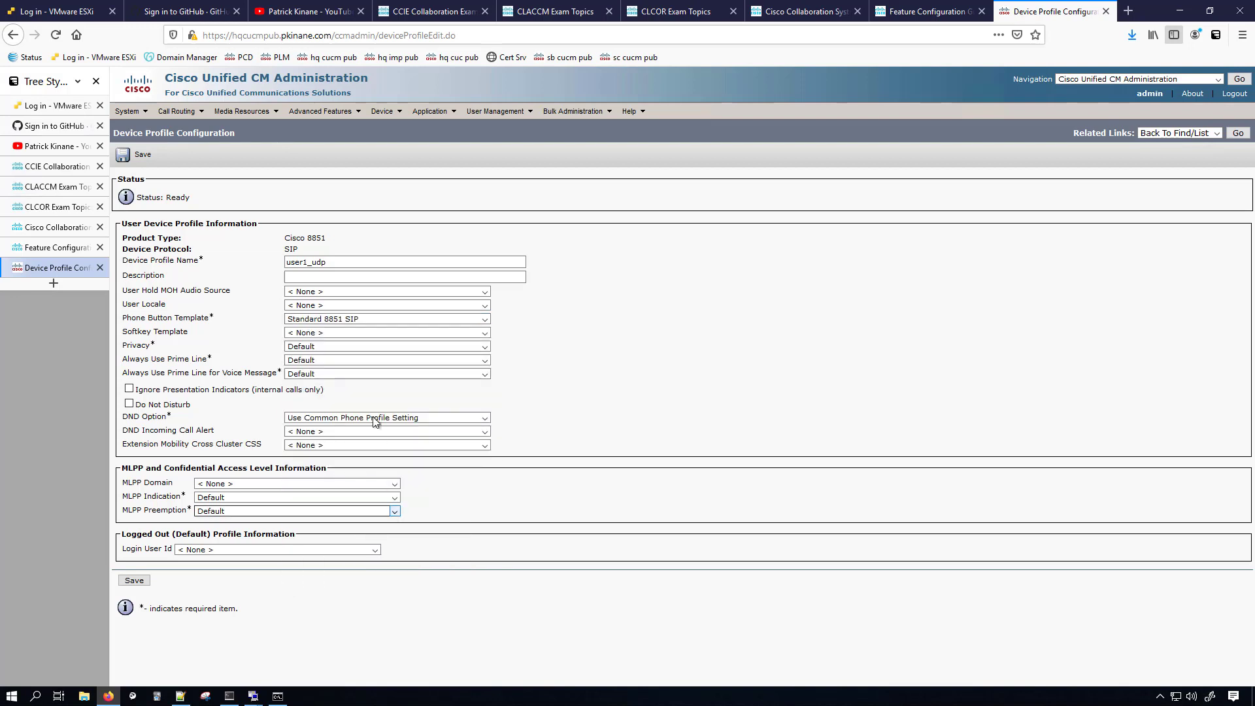
click(306, 332)
click(366, 452)
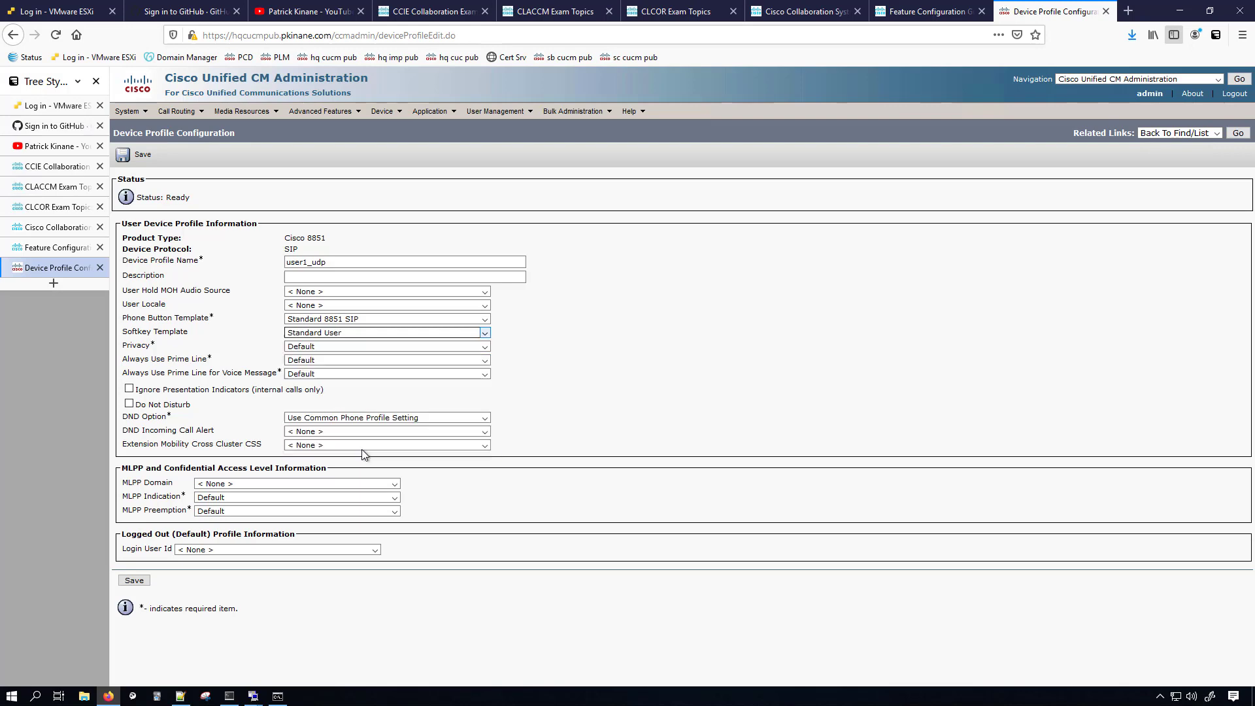
click(134, 580)
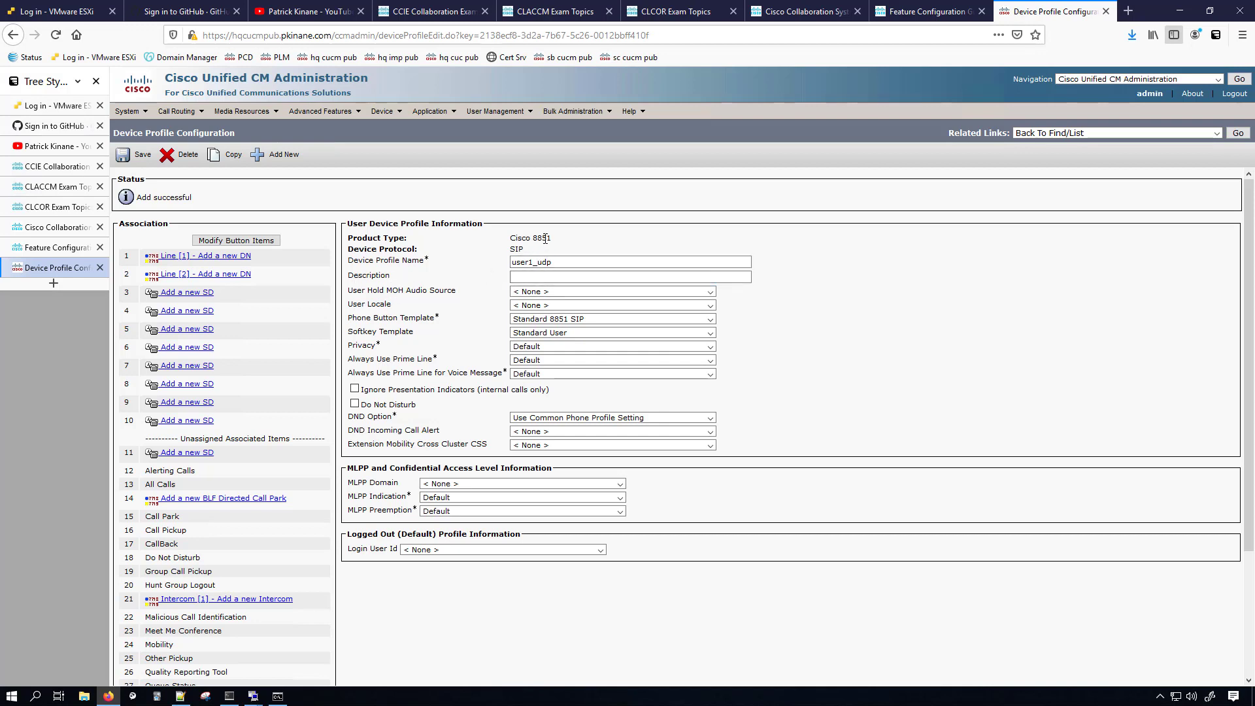
click(191, 256)
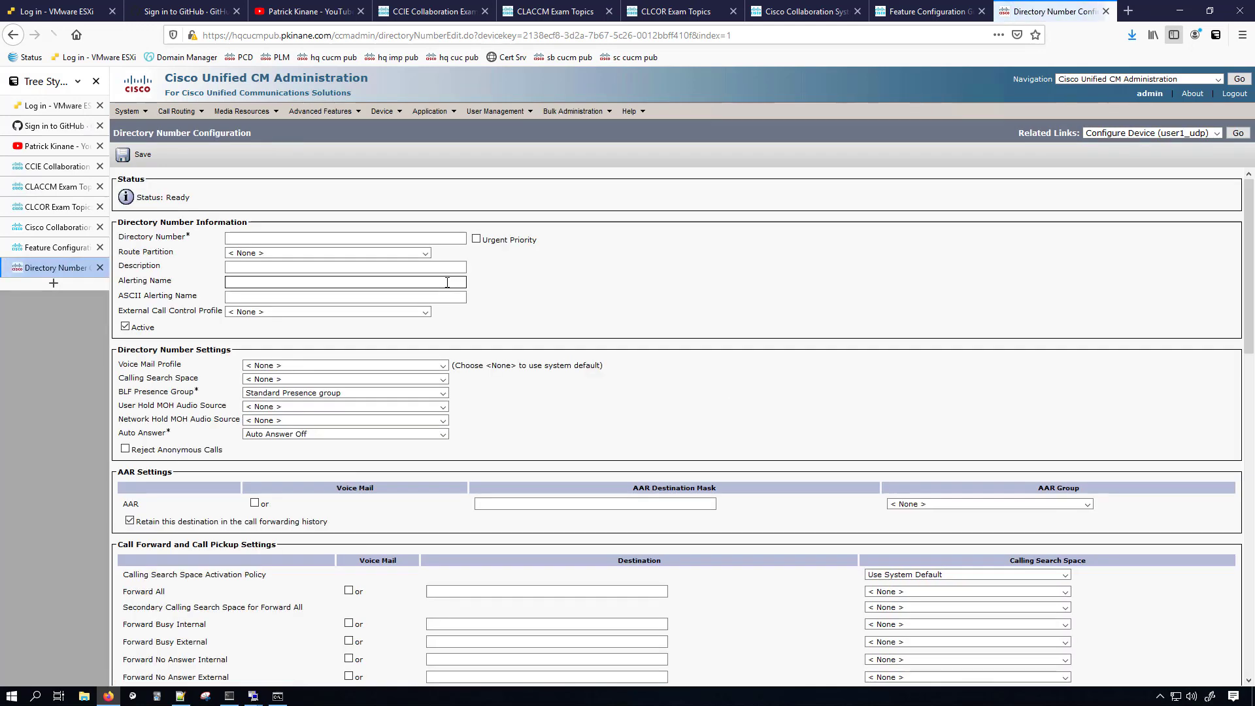
- Enter directory number 1111 in partition INTERNAL_PT with calling search space INTERNAL_CSS
click(271, 238)
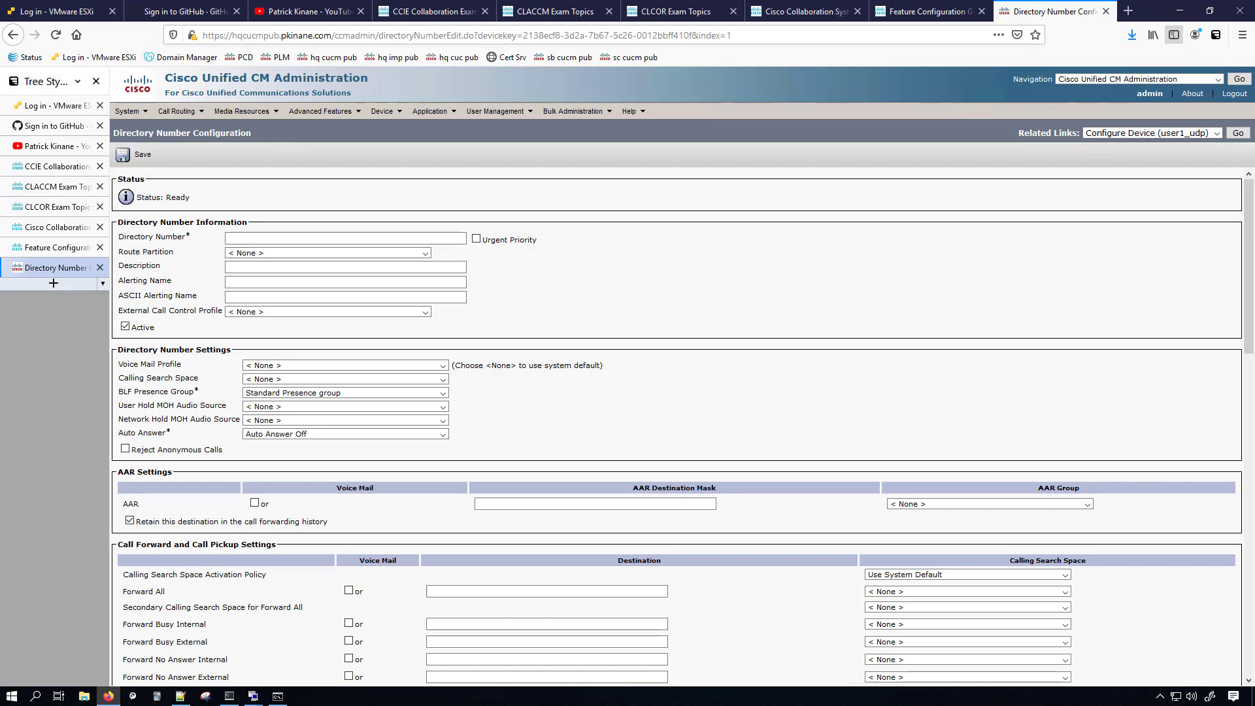
click(271, 238)
text(1111)
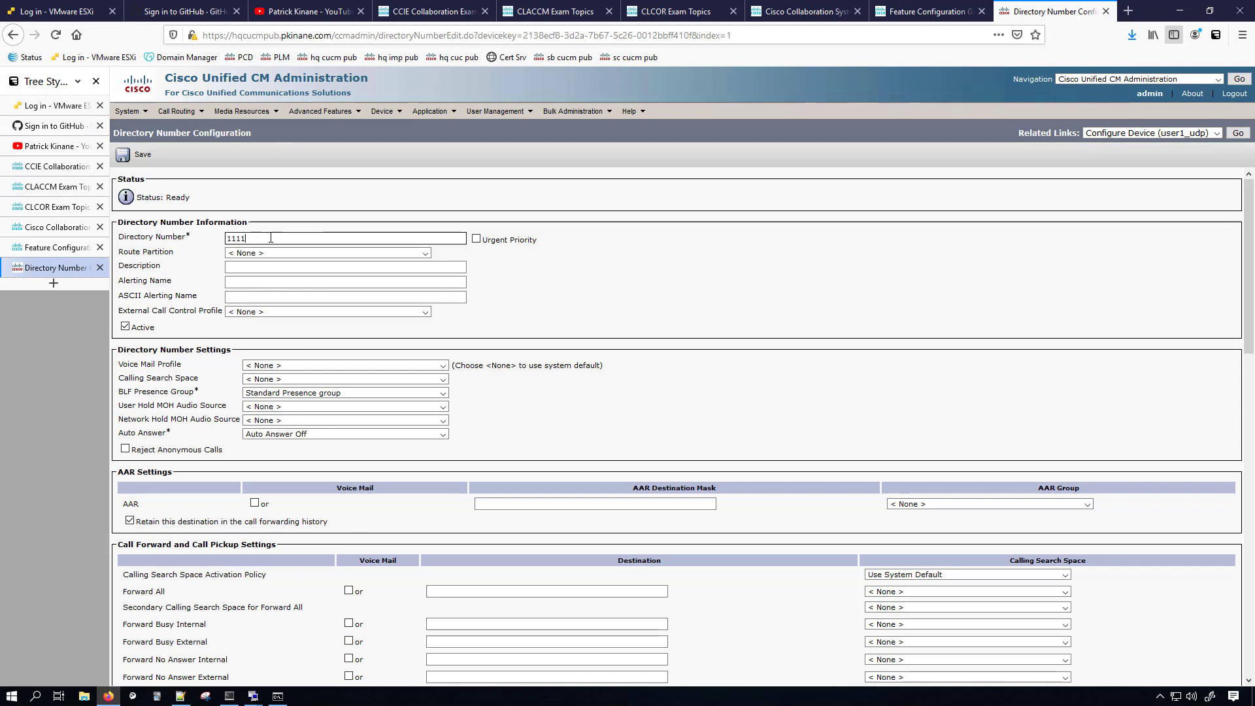
click(687, 272)
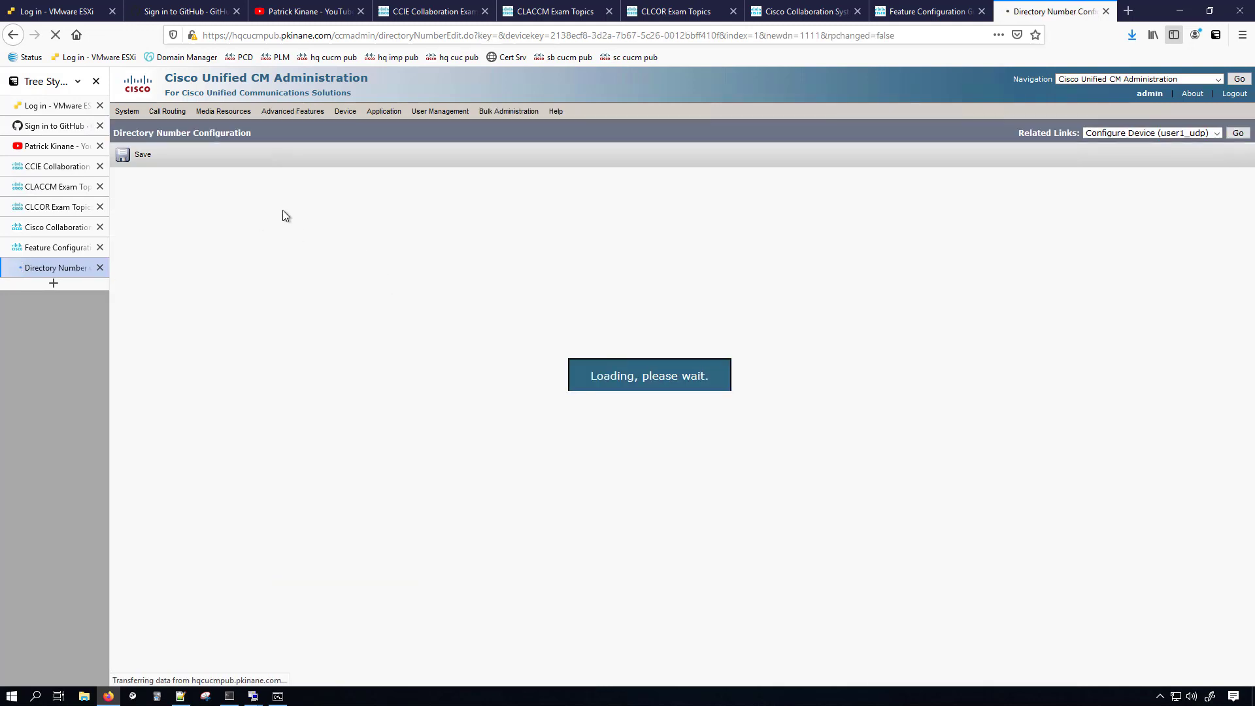
click(264, 253)
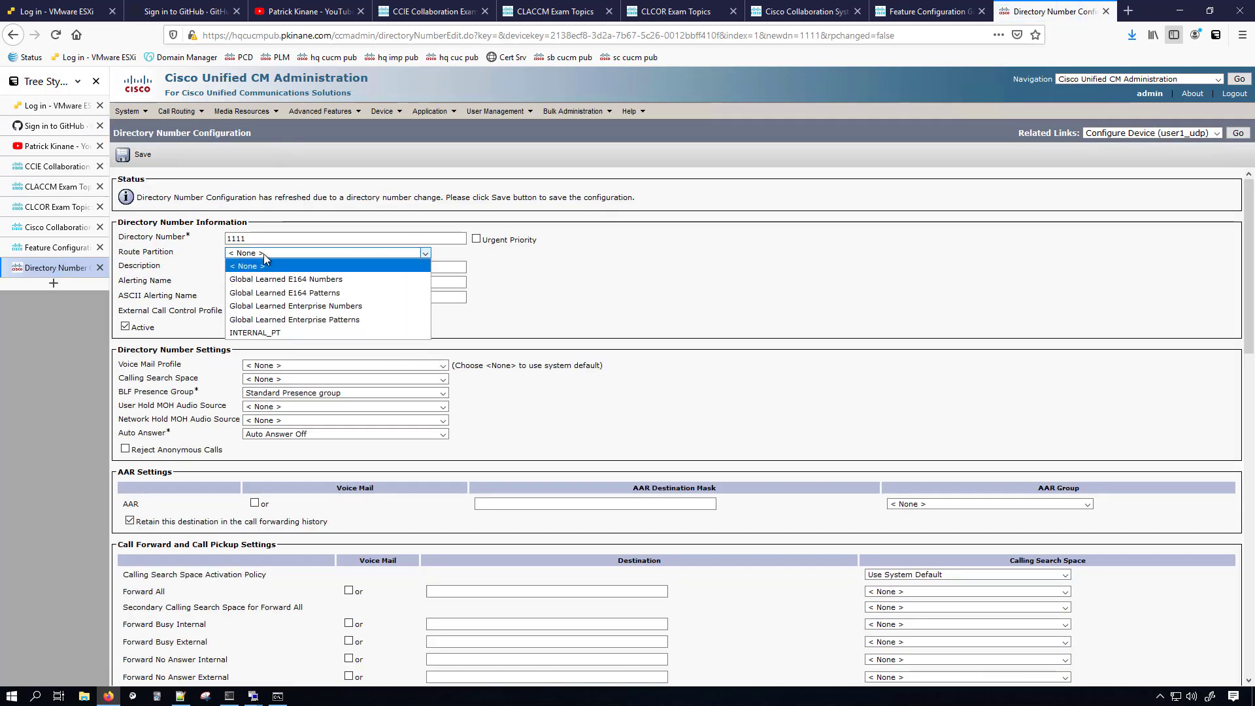
click(255, 332)
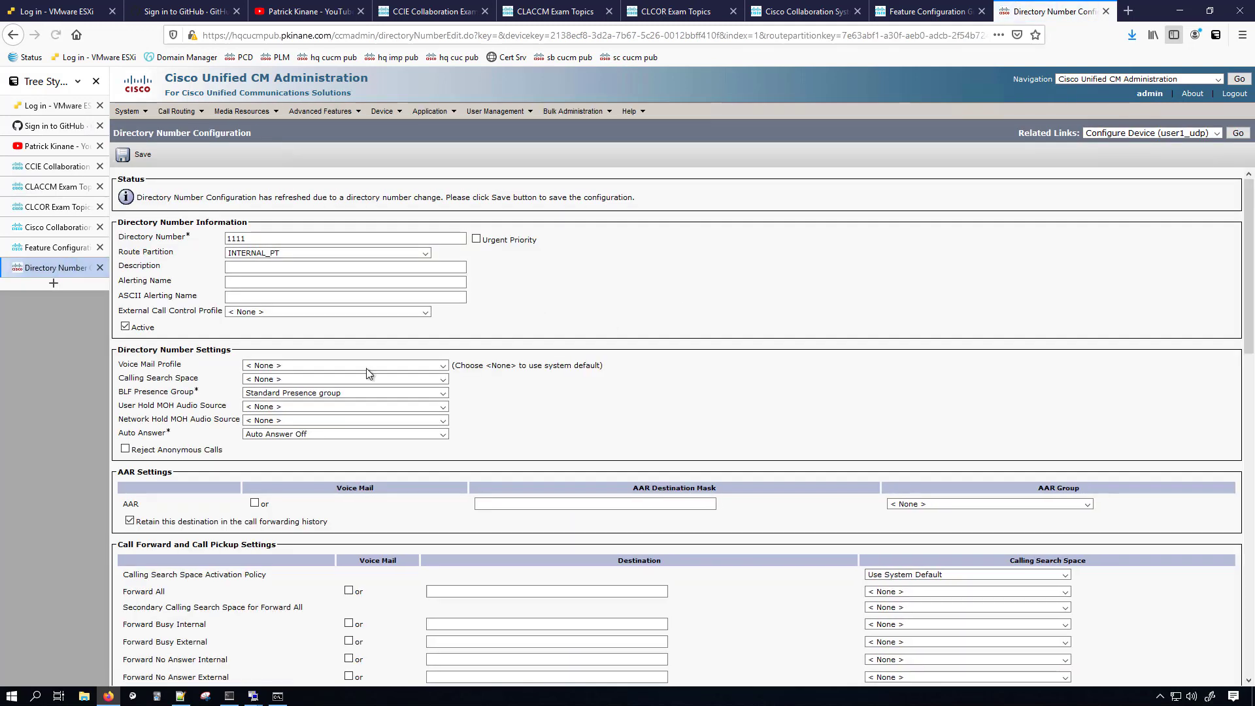
click(267, 384)
click(281, 406)
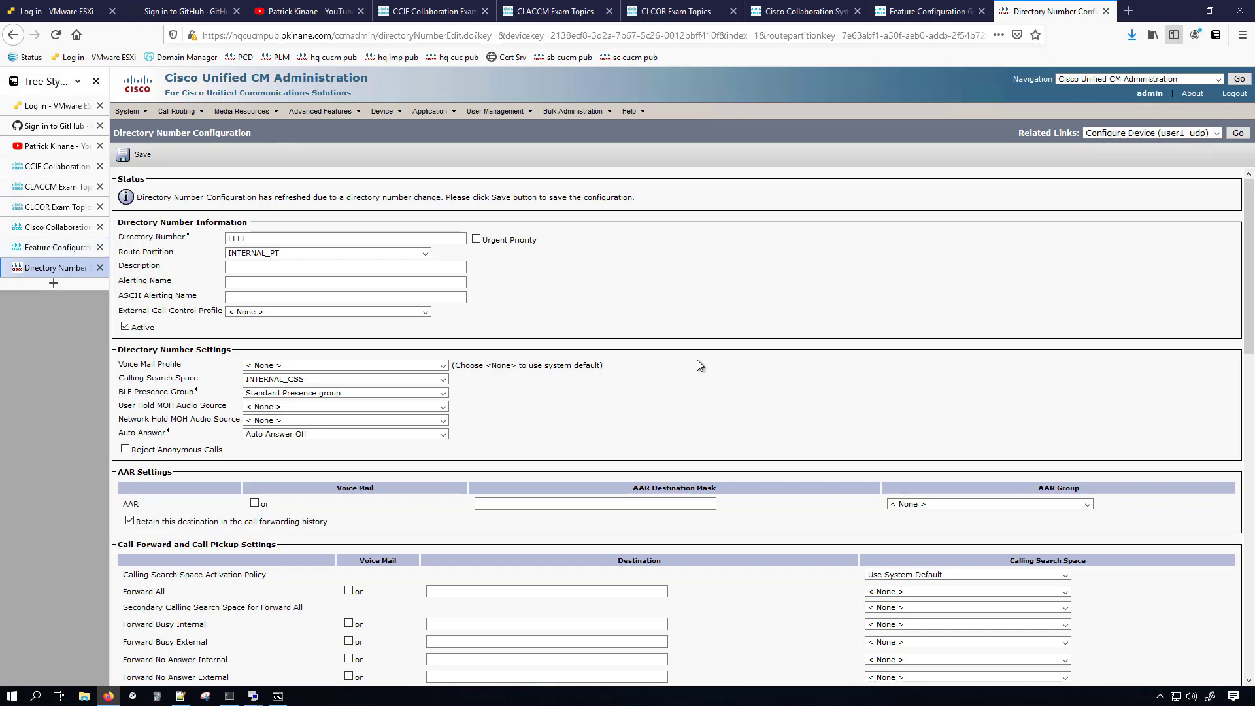
- Save line 1111 and go back to the user1_udp device profile
scroll(698, 364, down, 10)
scroll(696, 359, down, 3)
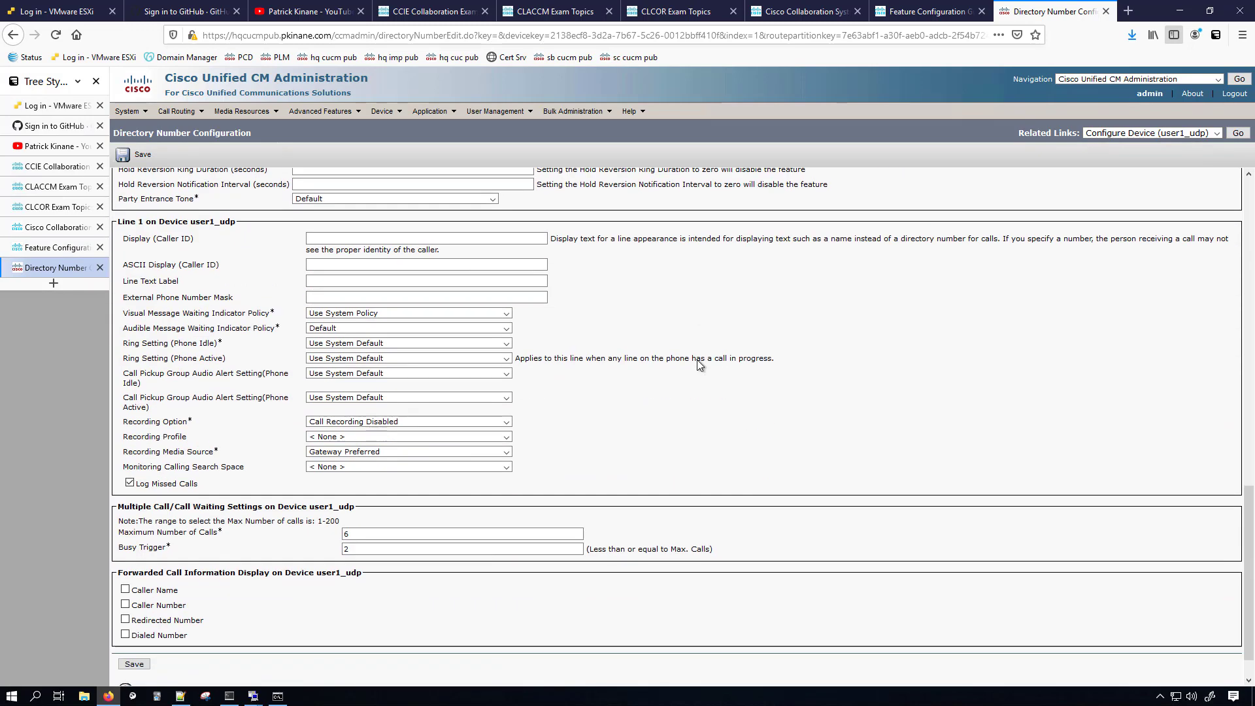
scroll(692, 353, up, 15)
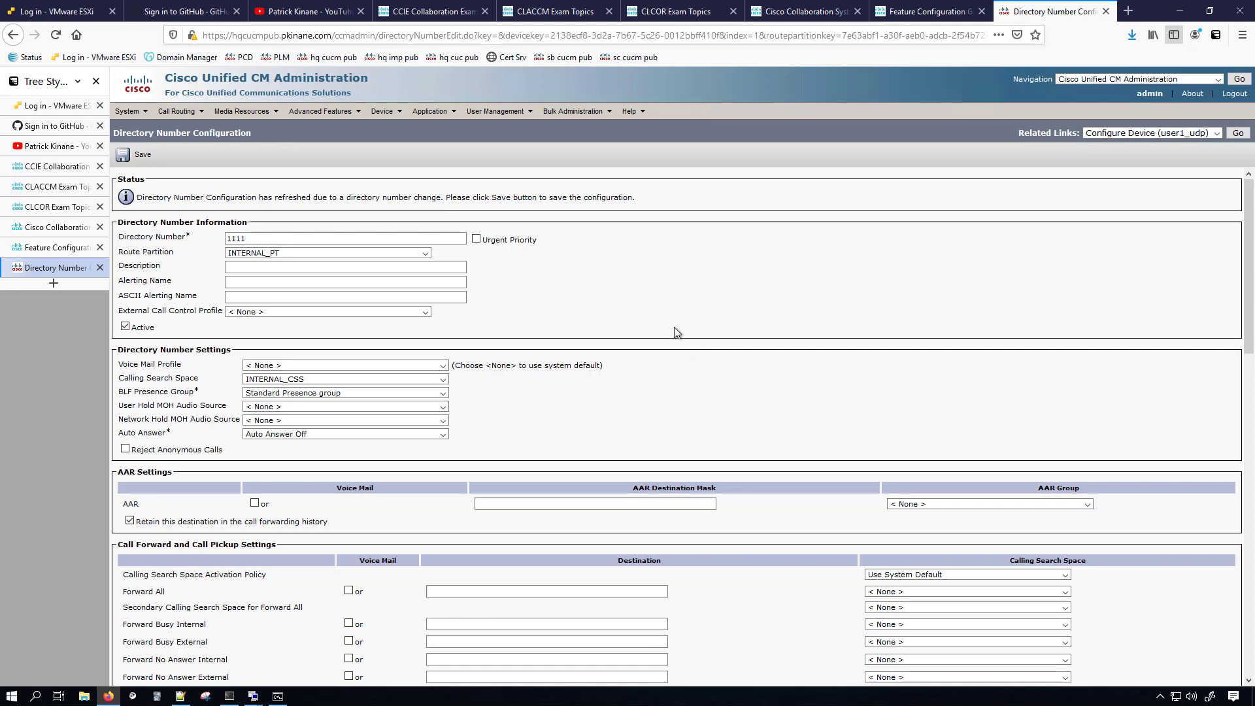
click(124, 155)
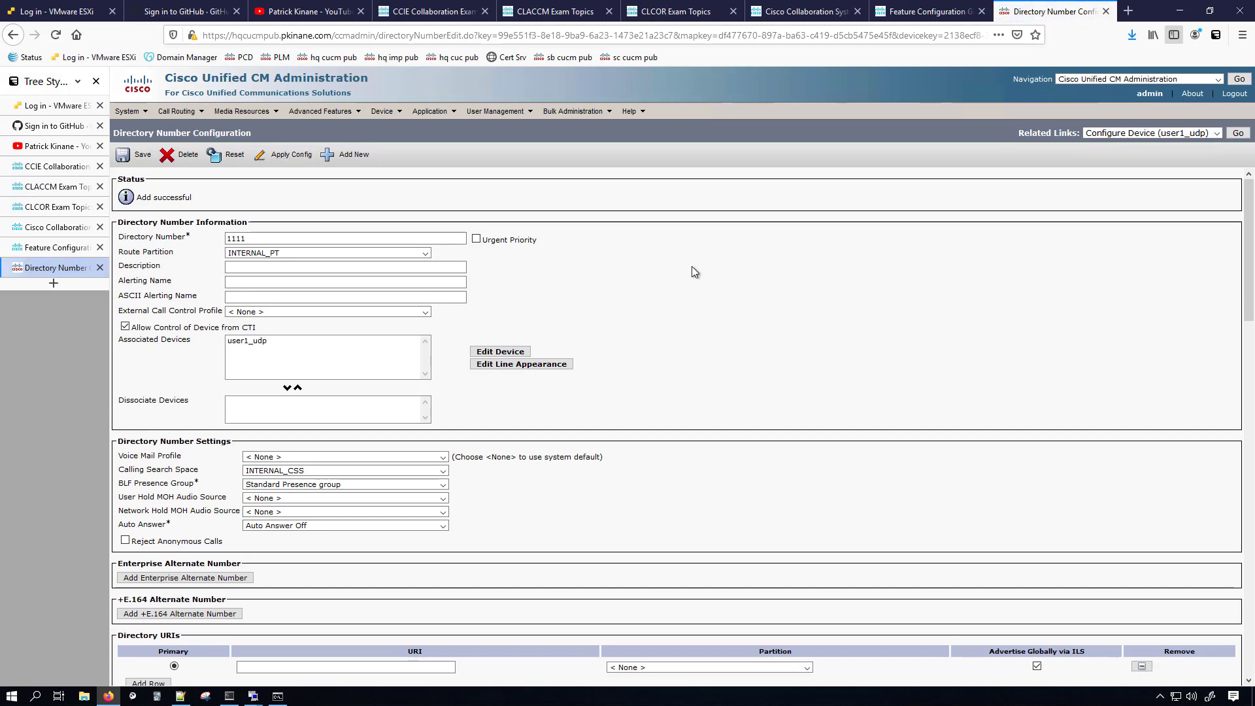
click(1234, 134)
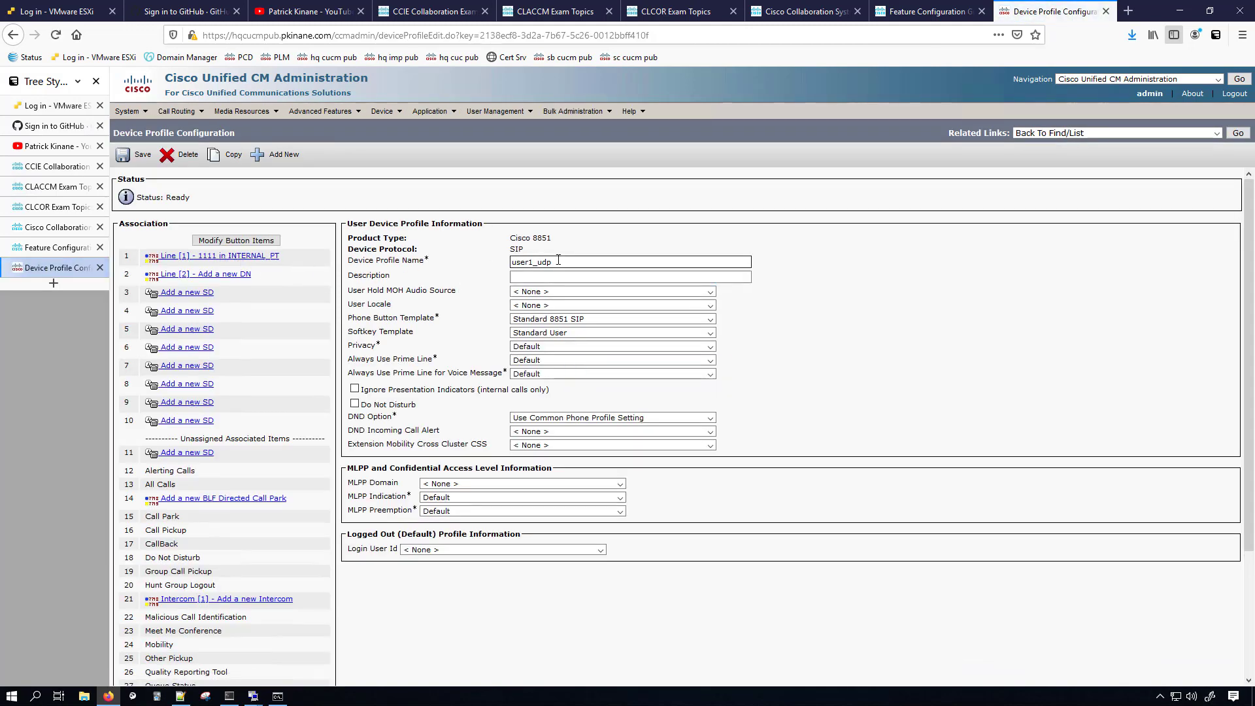
- Open end user user1 and enter a new PIN in both PIN fields
mouse_move(503, 114)
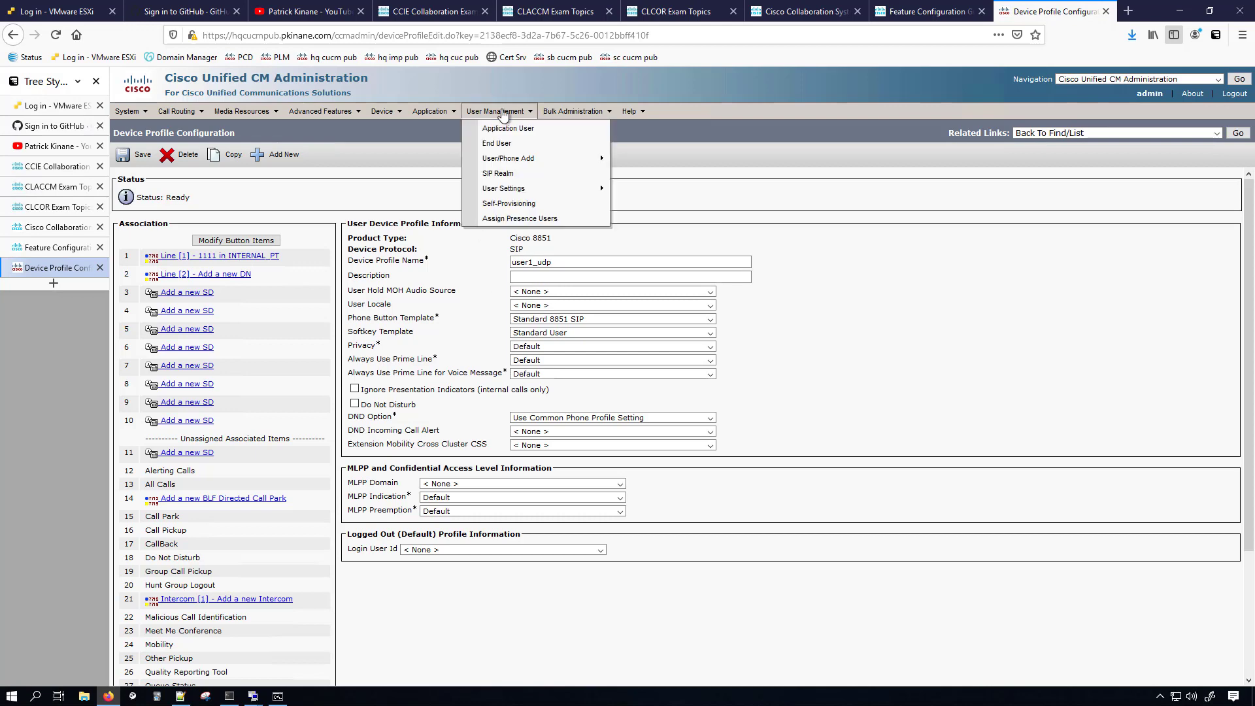
click(509, 143)
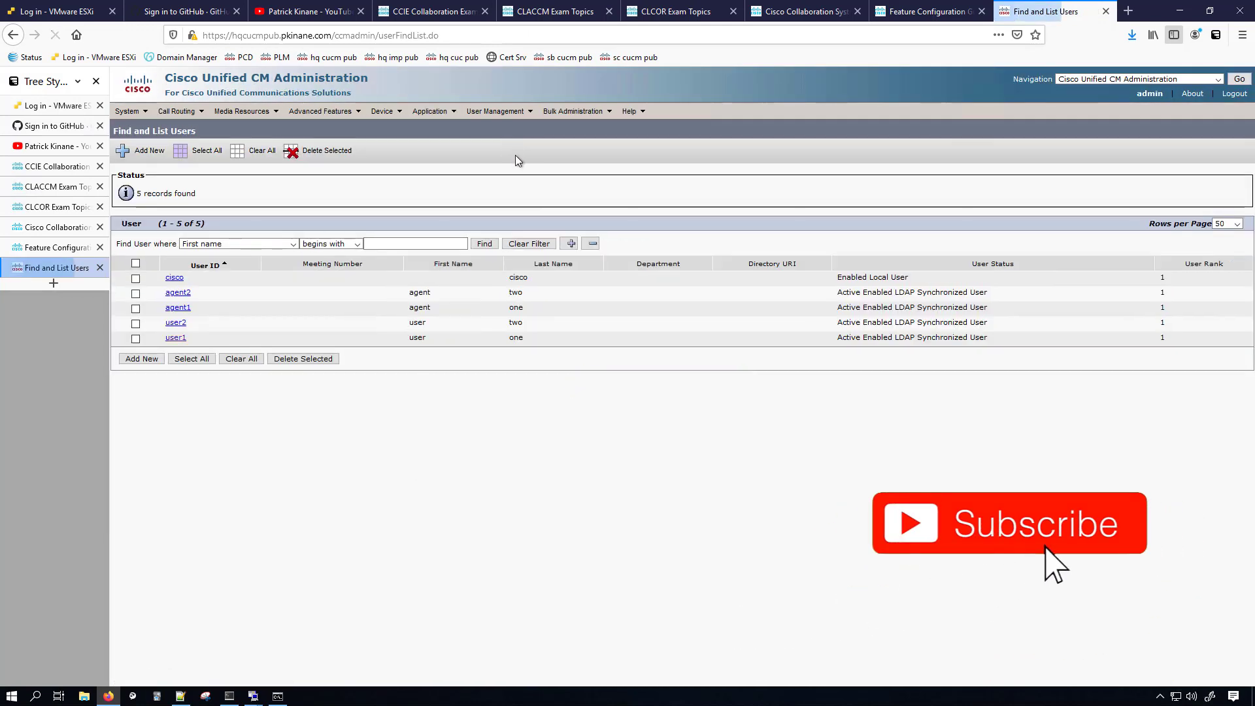
click(175, 337)
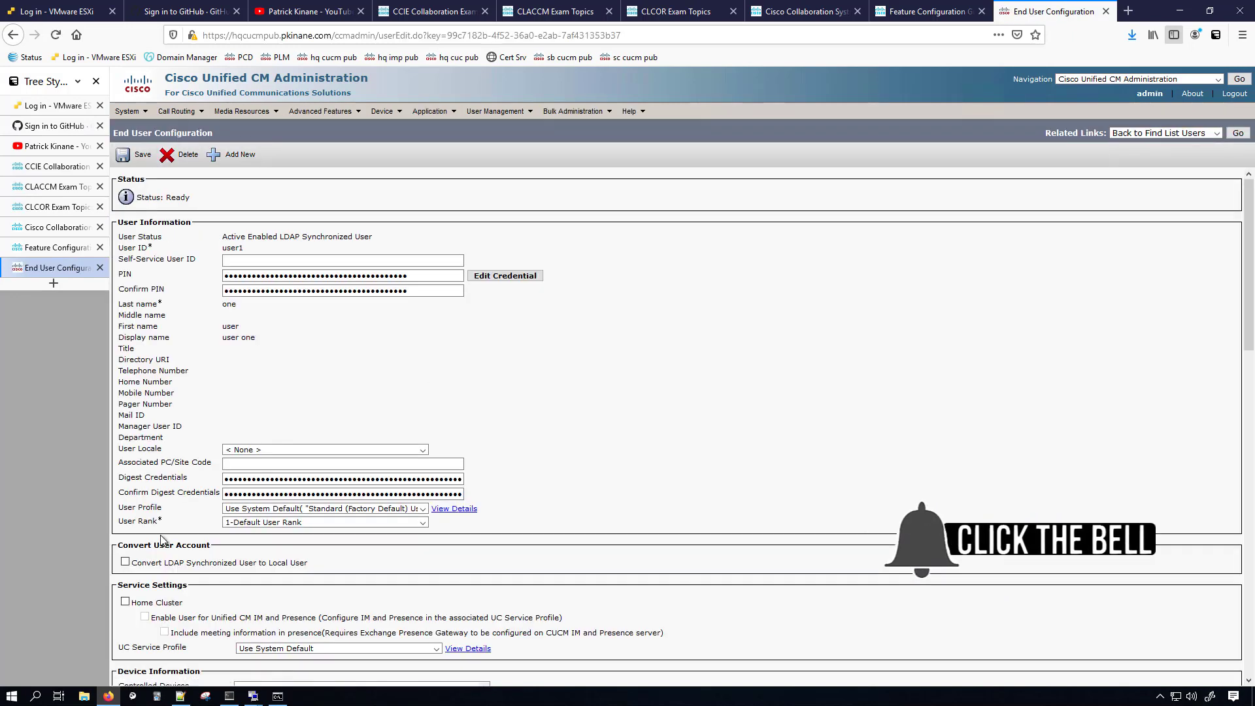
click(299, 275)
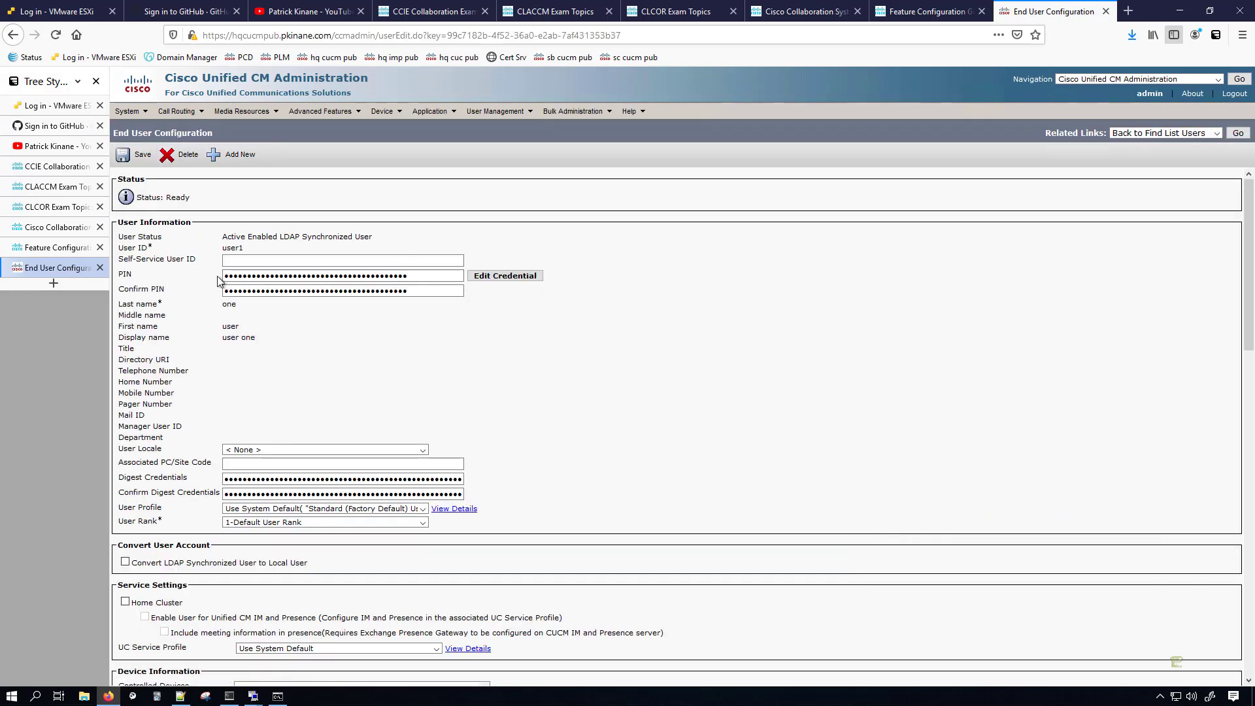
double_click(252, 277)
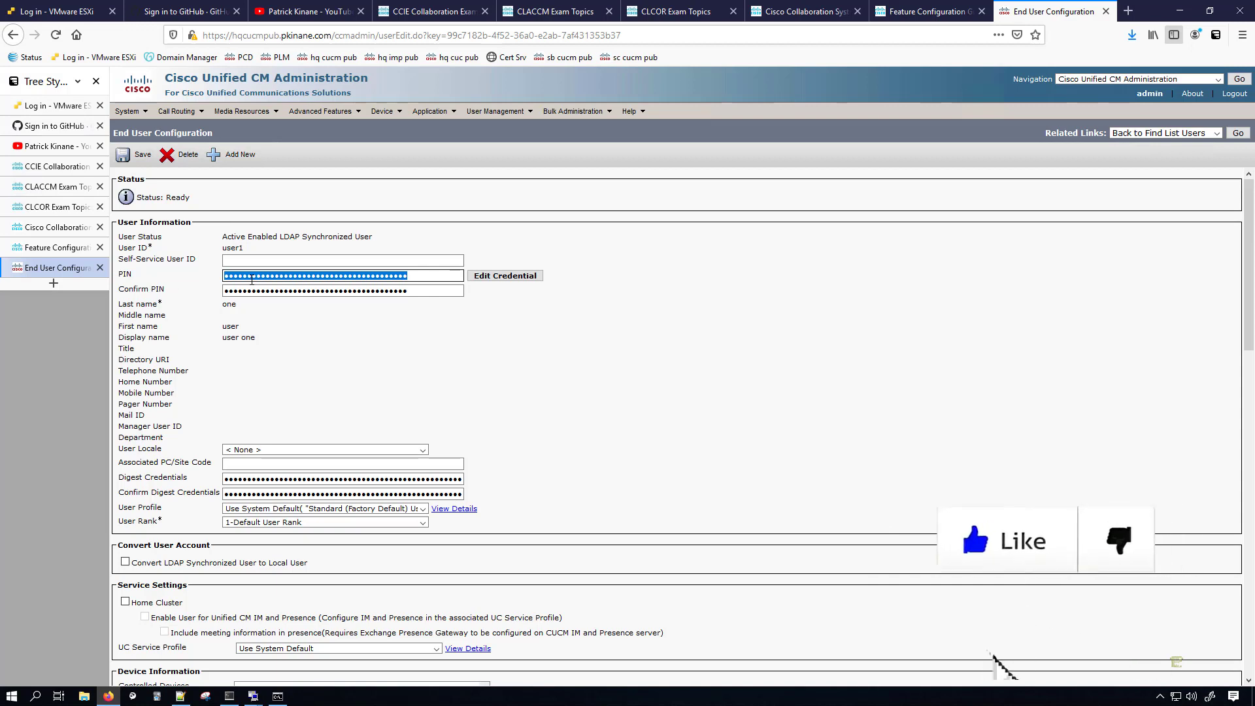
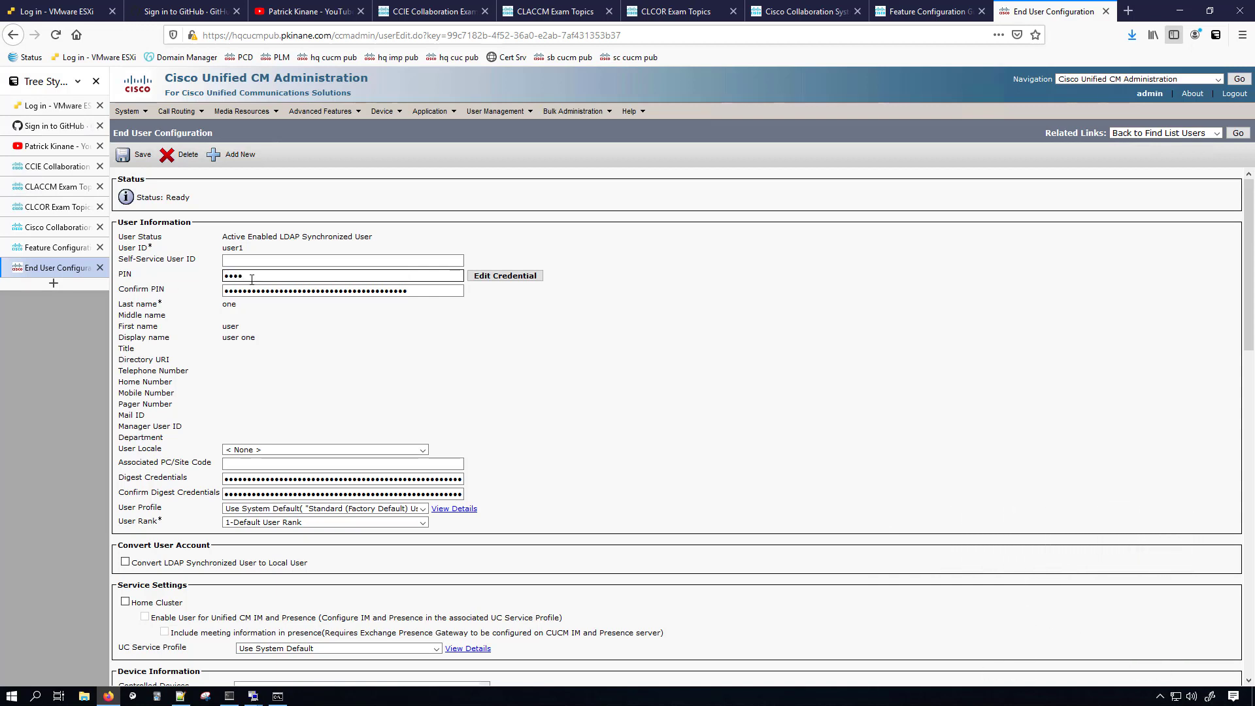
double_click(260, 292)
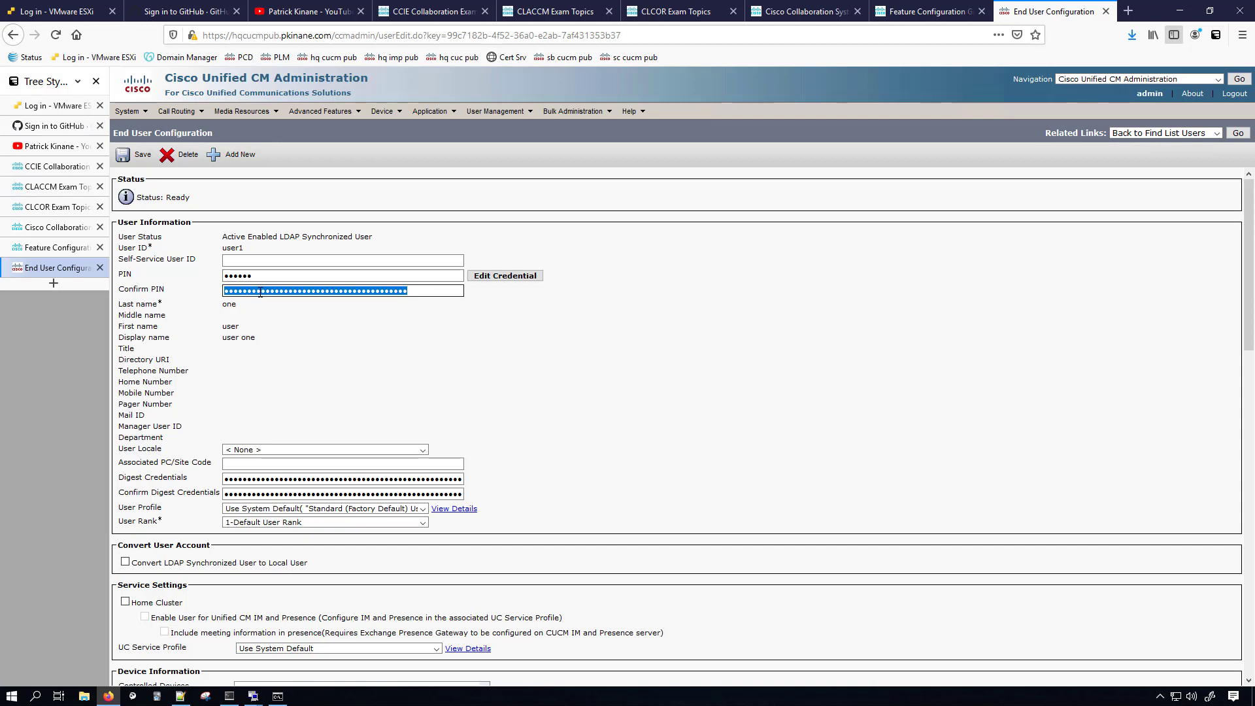
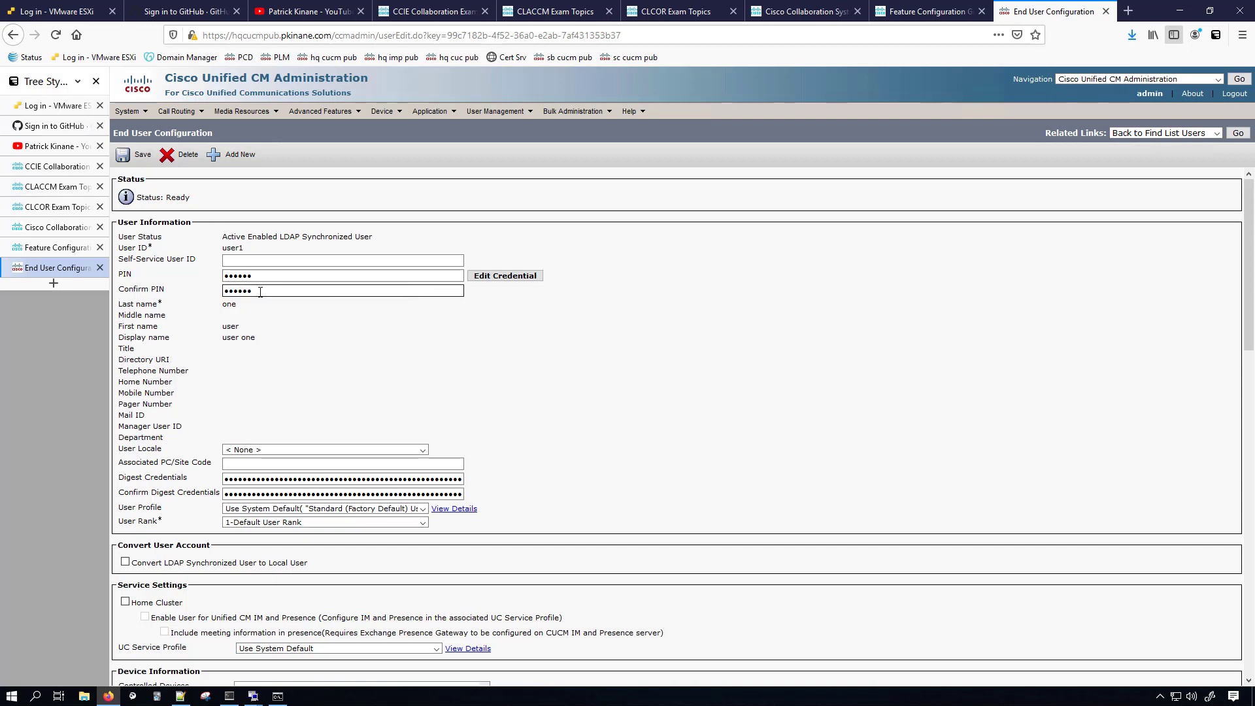
- Add user1_udp to Controlled Profiles, check Home Cluster, and save user1
scroll(528, 372, down, 5)
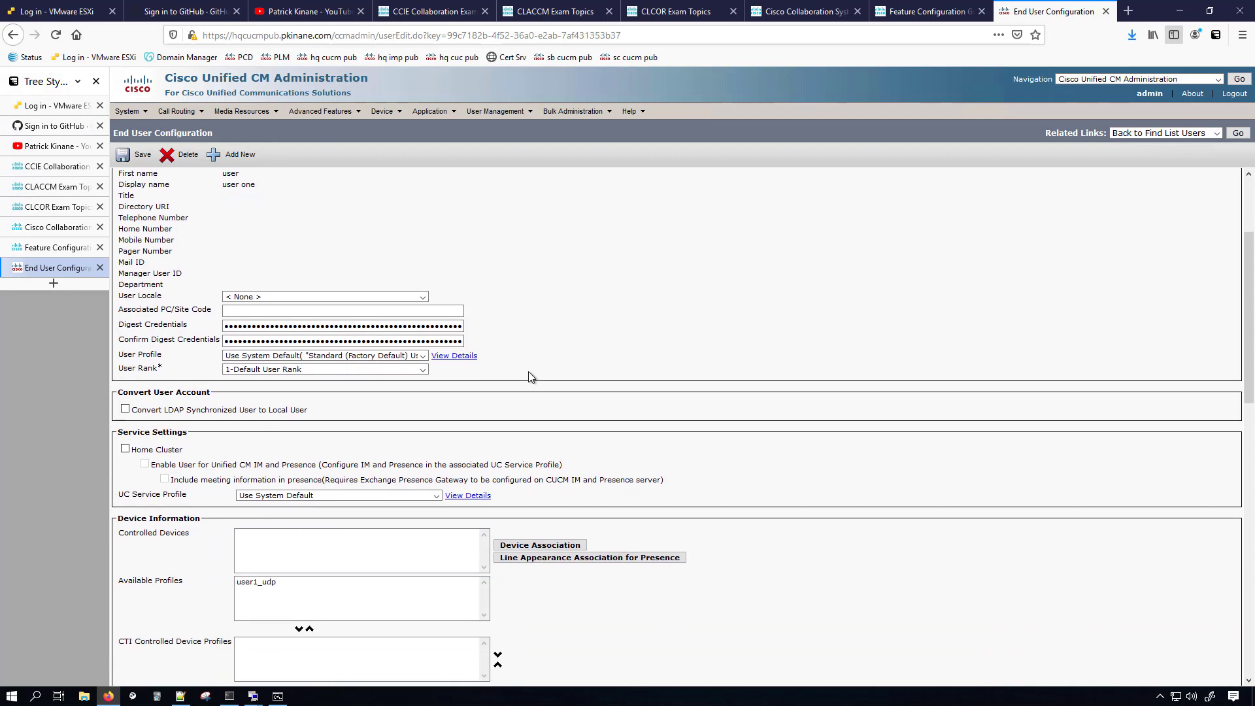
scroll(532, 373, down, 1)
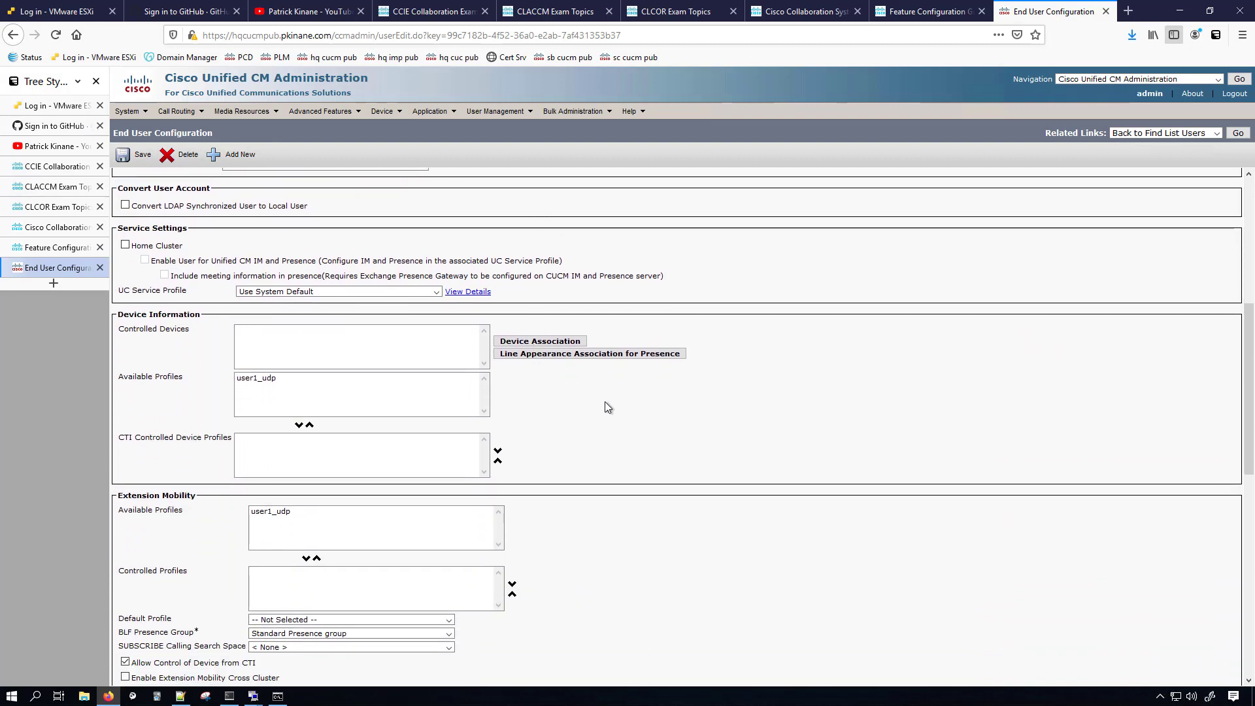
scroll(605, 401, down, 3)
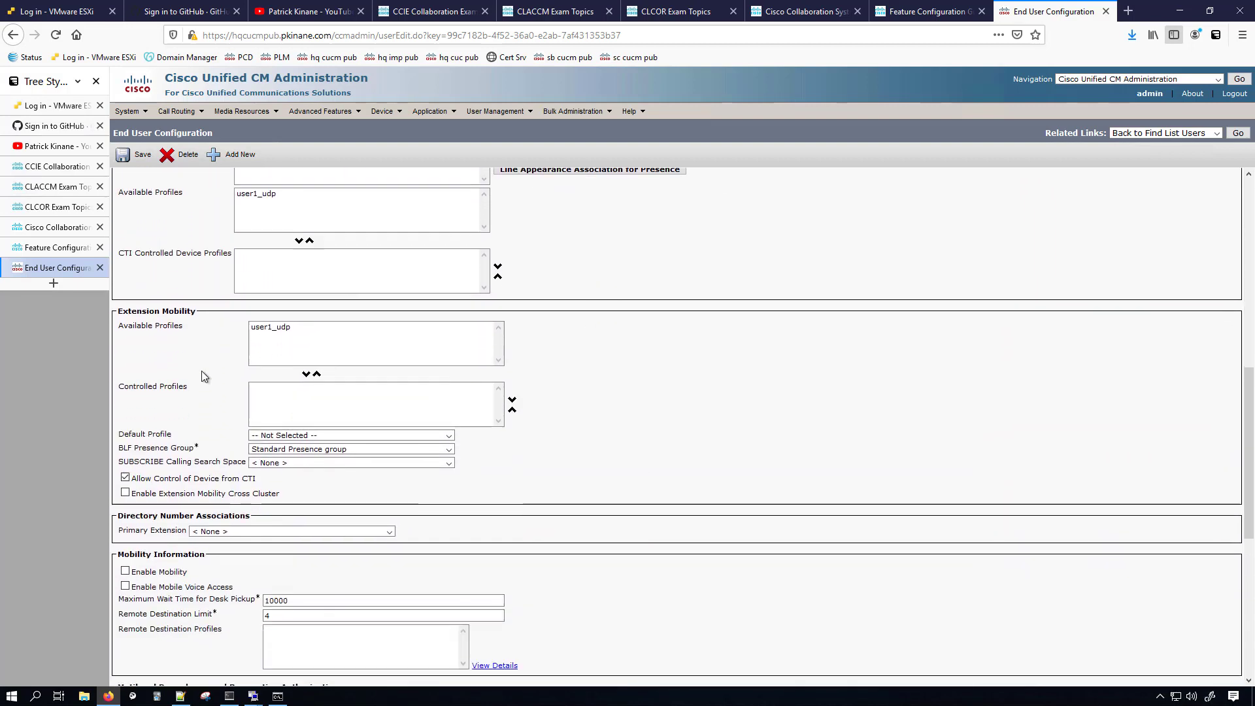
drag(135, 291, 184, 299)
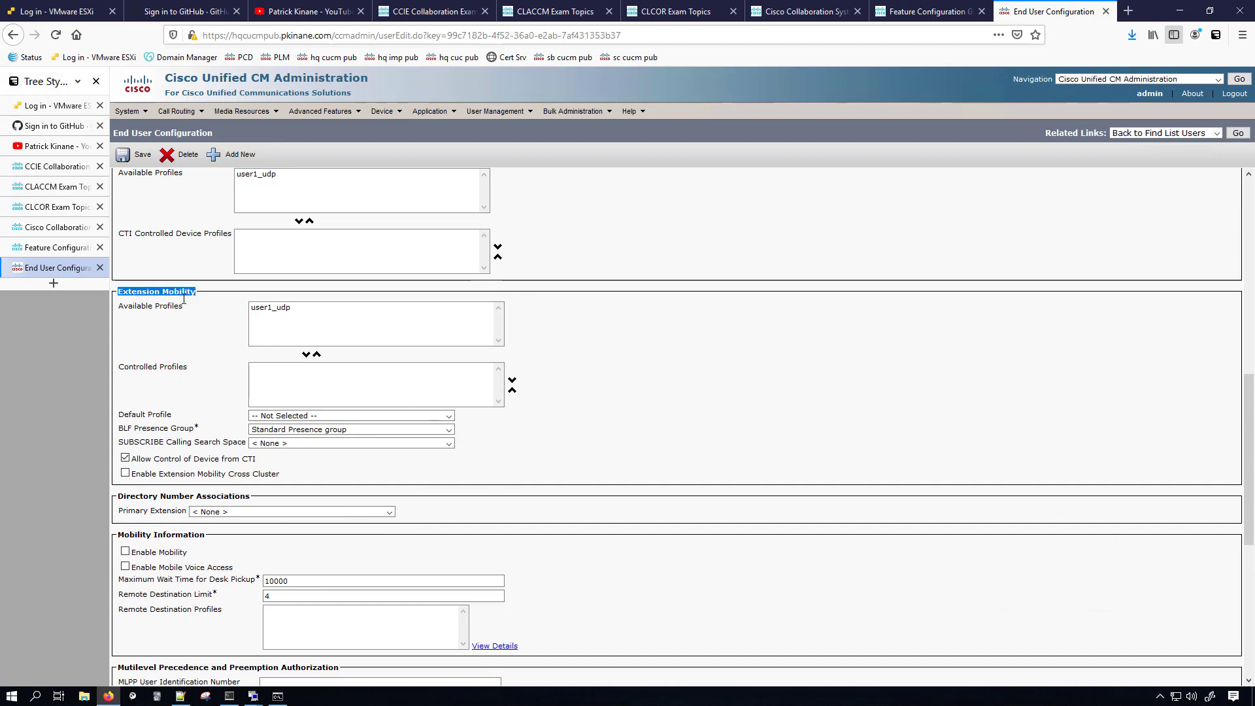
click(280, 310)
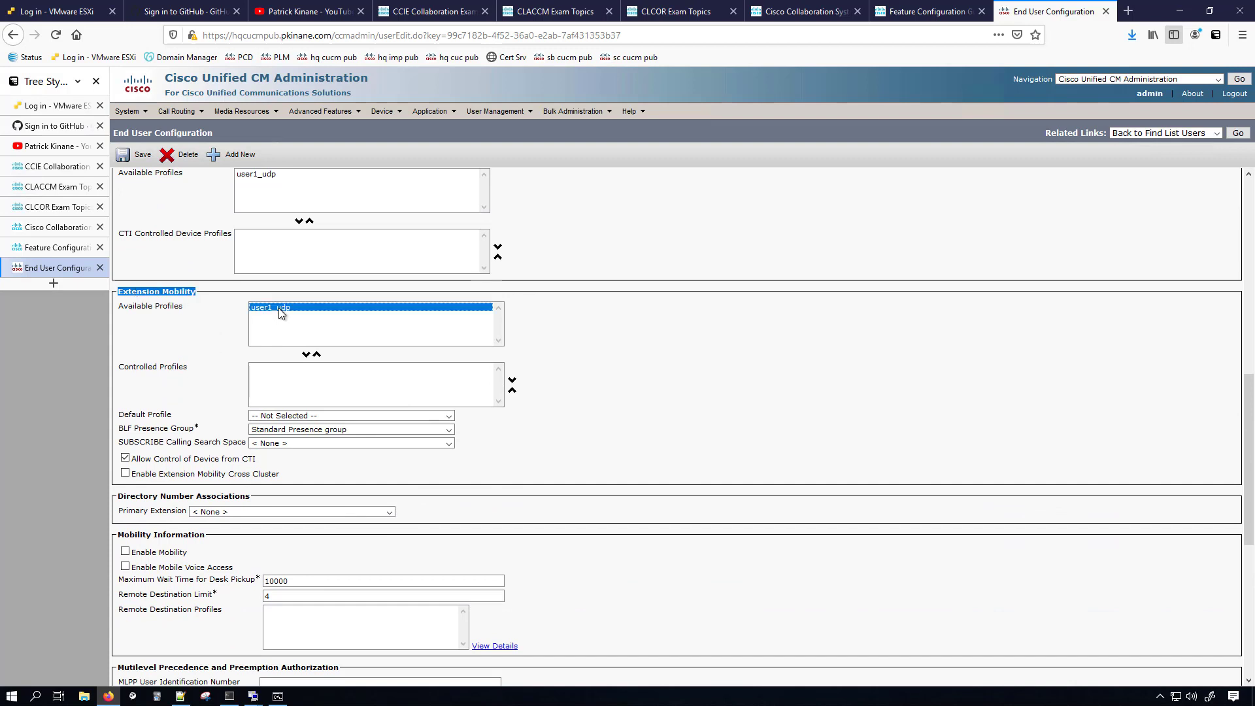
click(306, 355)
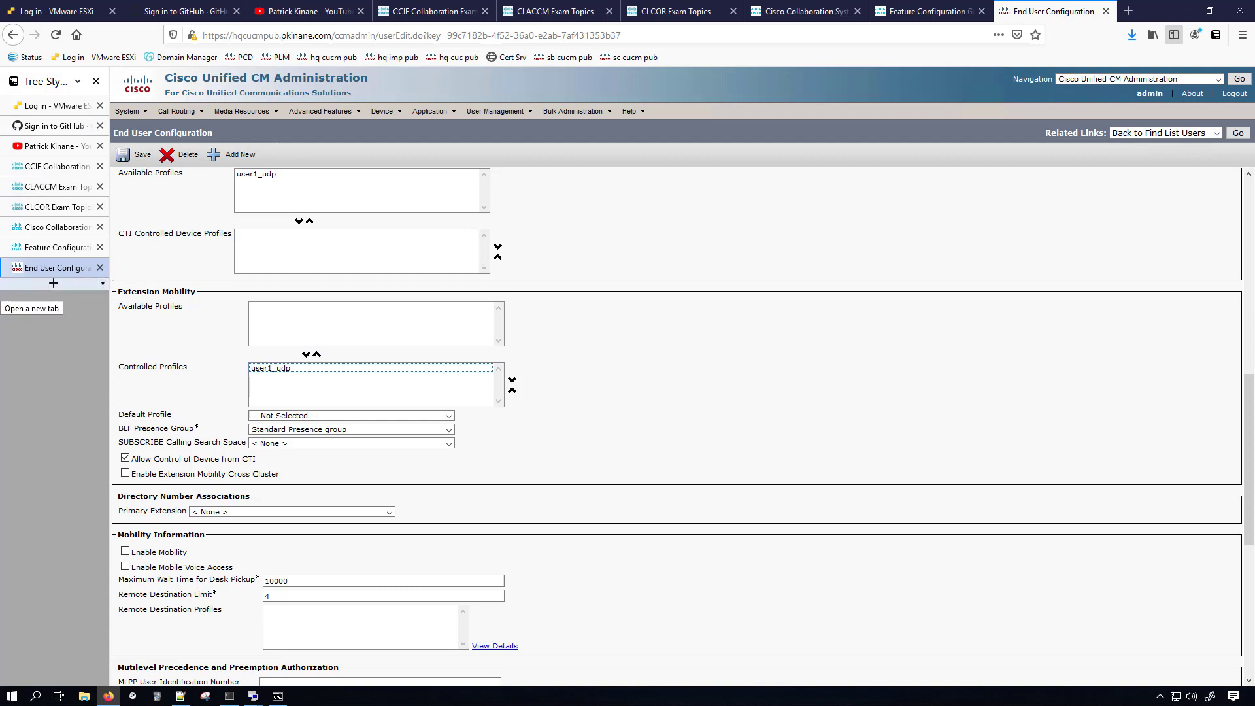
click(294, 484)
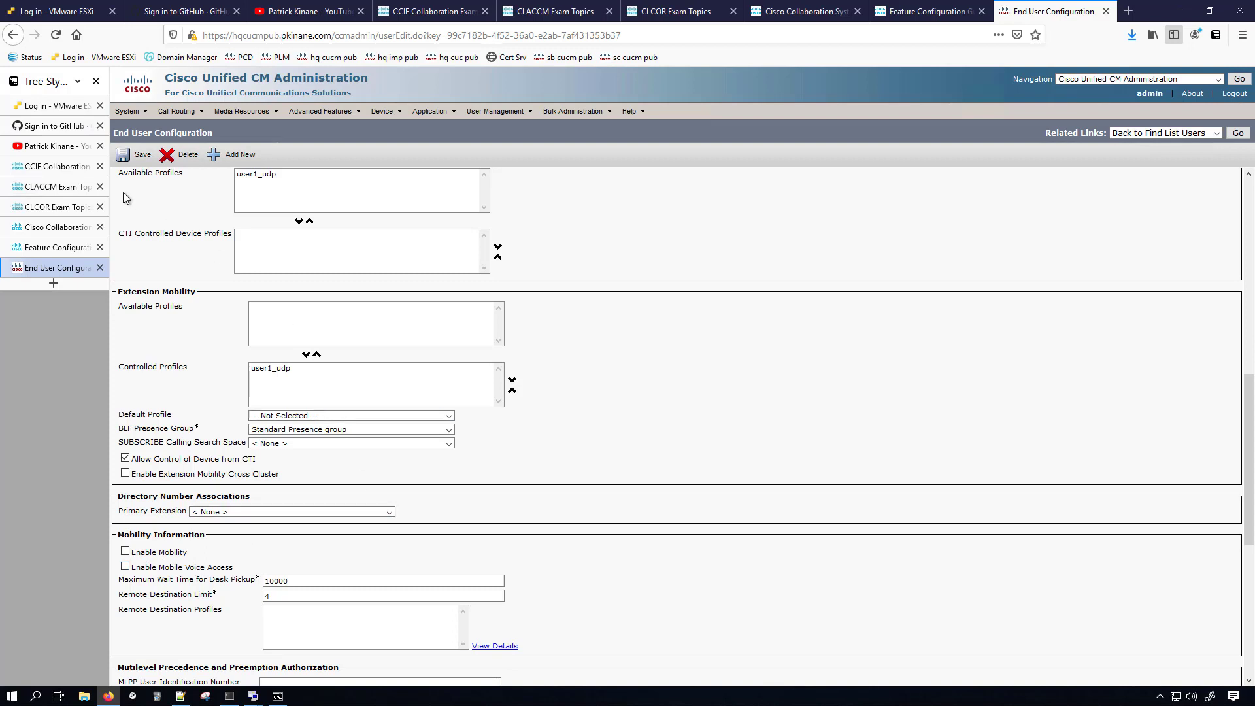
click(123, 154)
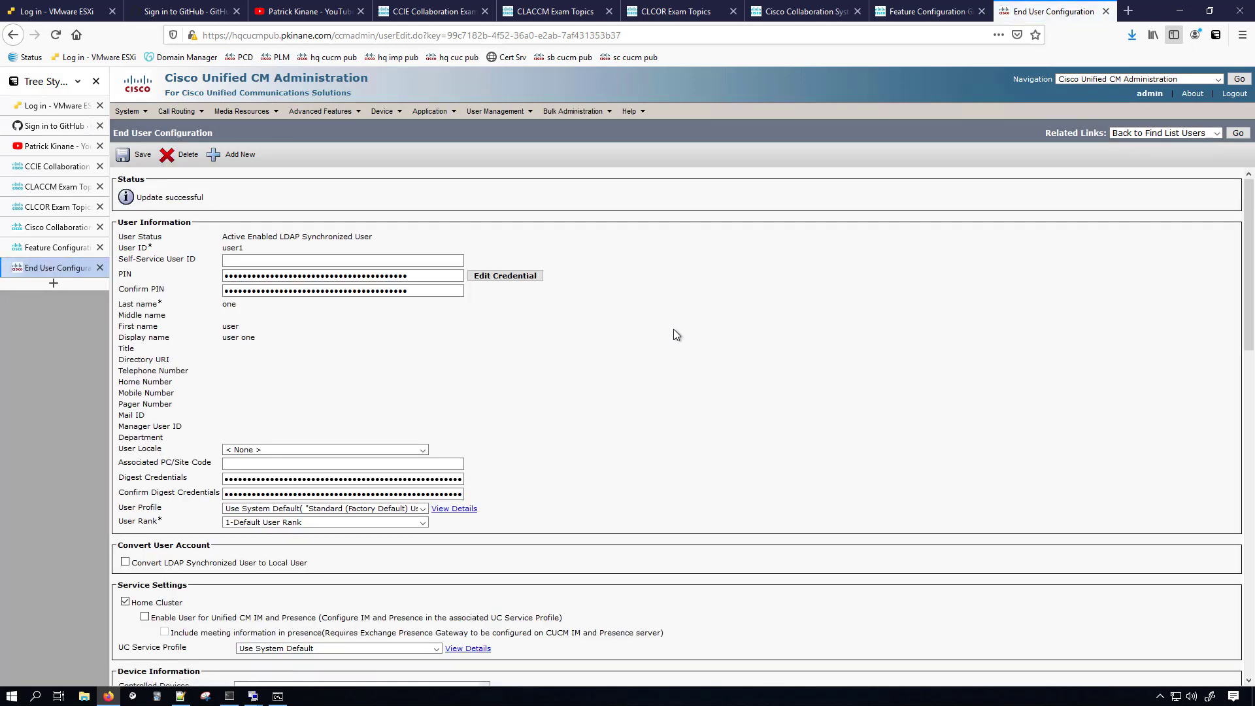
click(56, 248)
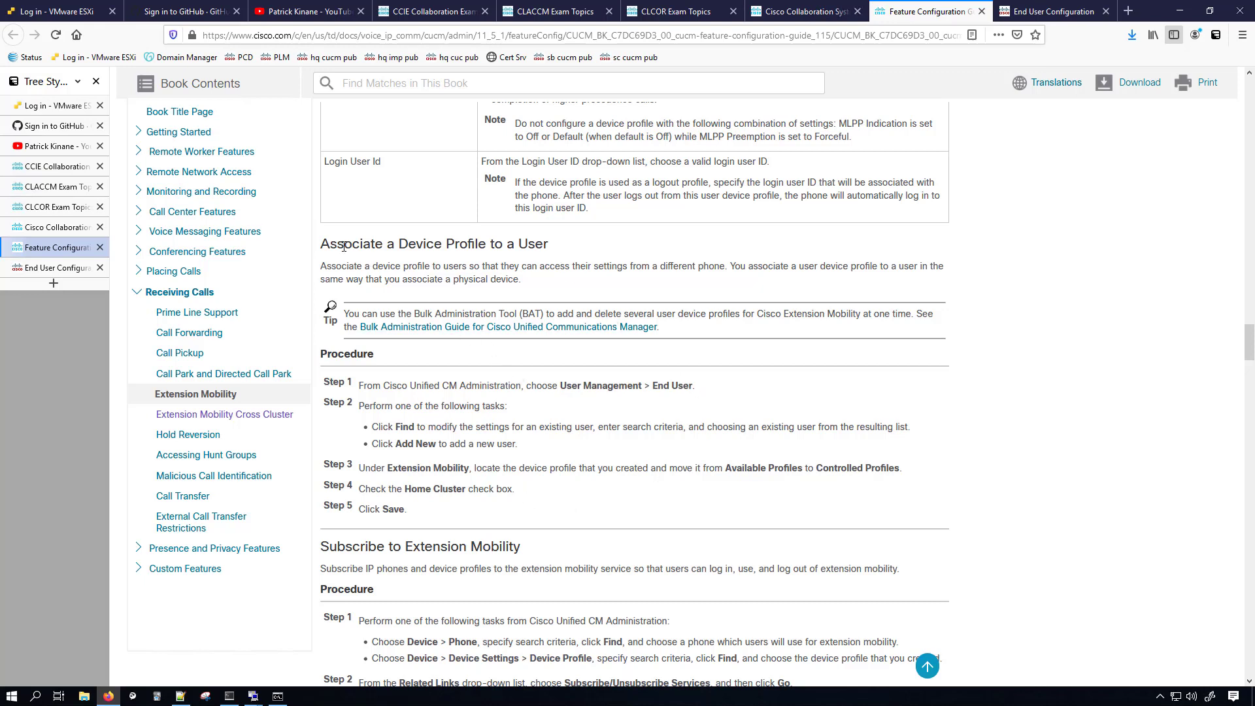
- Review the Associate a Device Profile and Home Cluster steps, then open the Cross Cluster page
drag(344, 243, 561, 247)
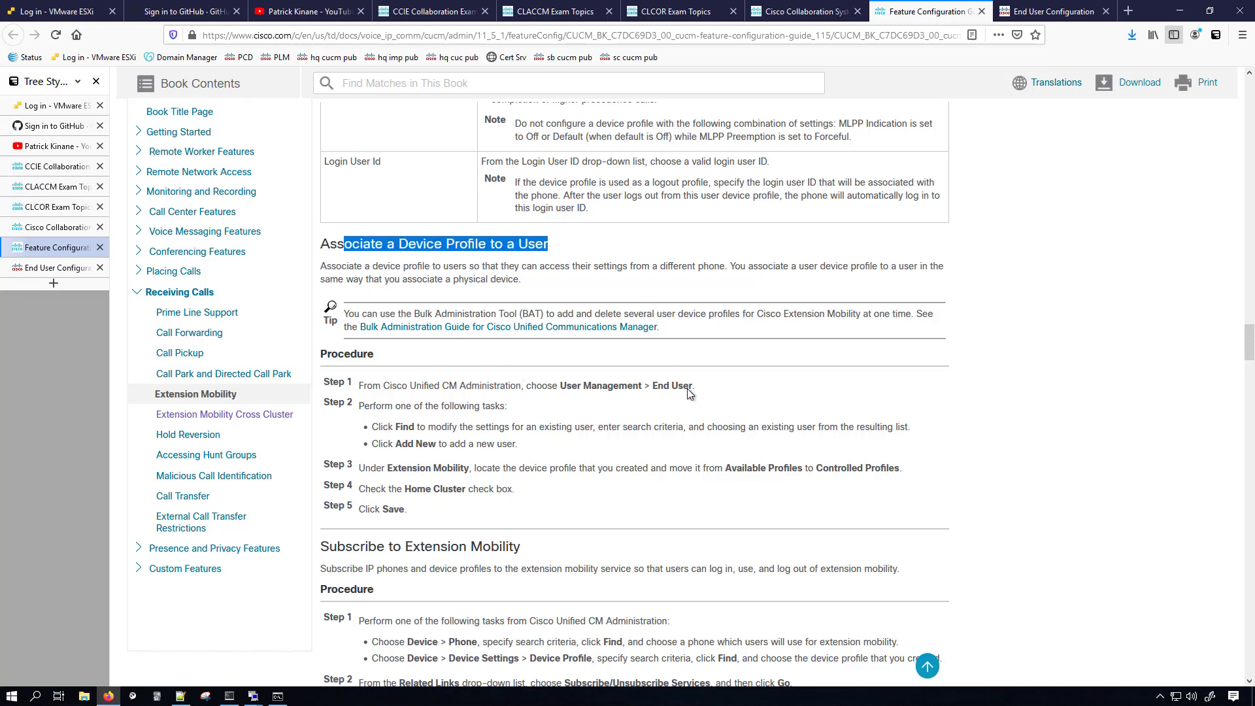
drag(522, 495, 374, 495)
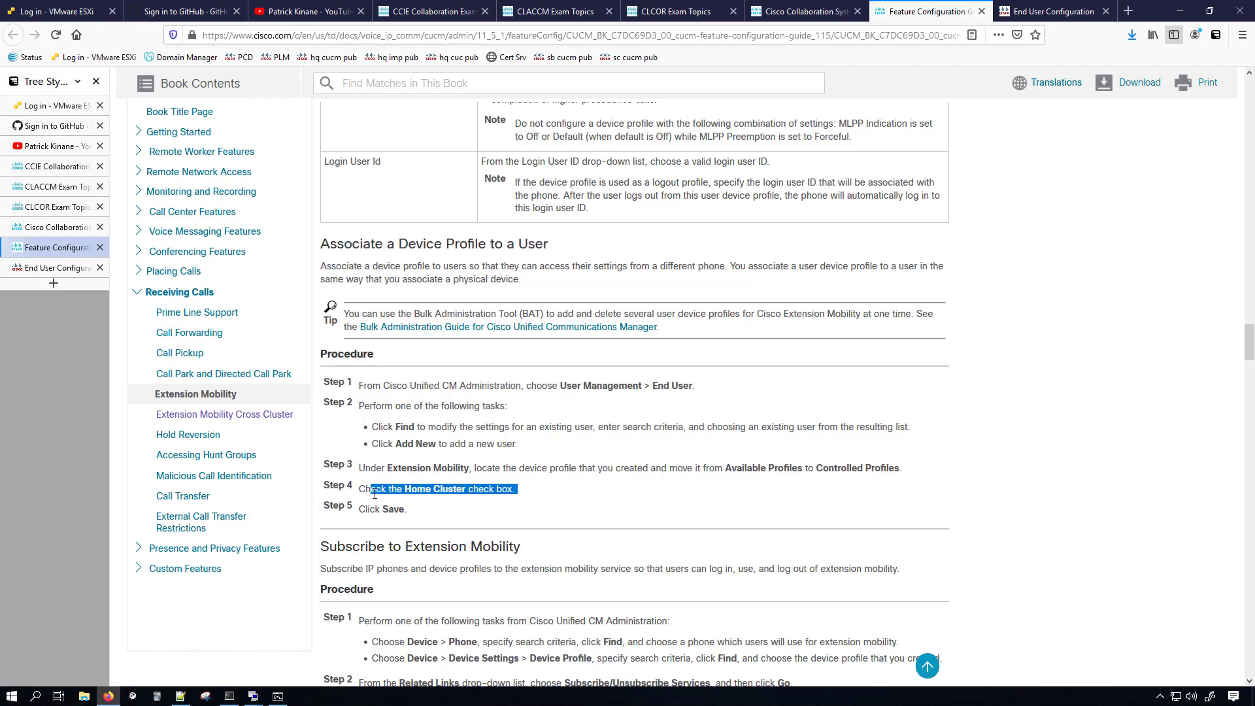
click(566, 496)
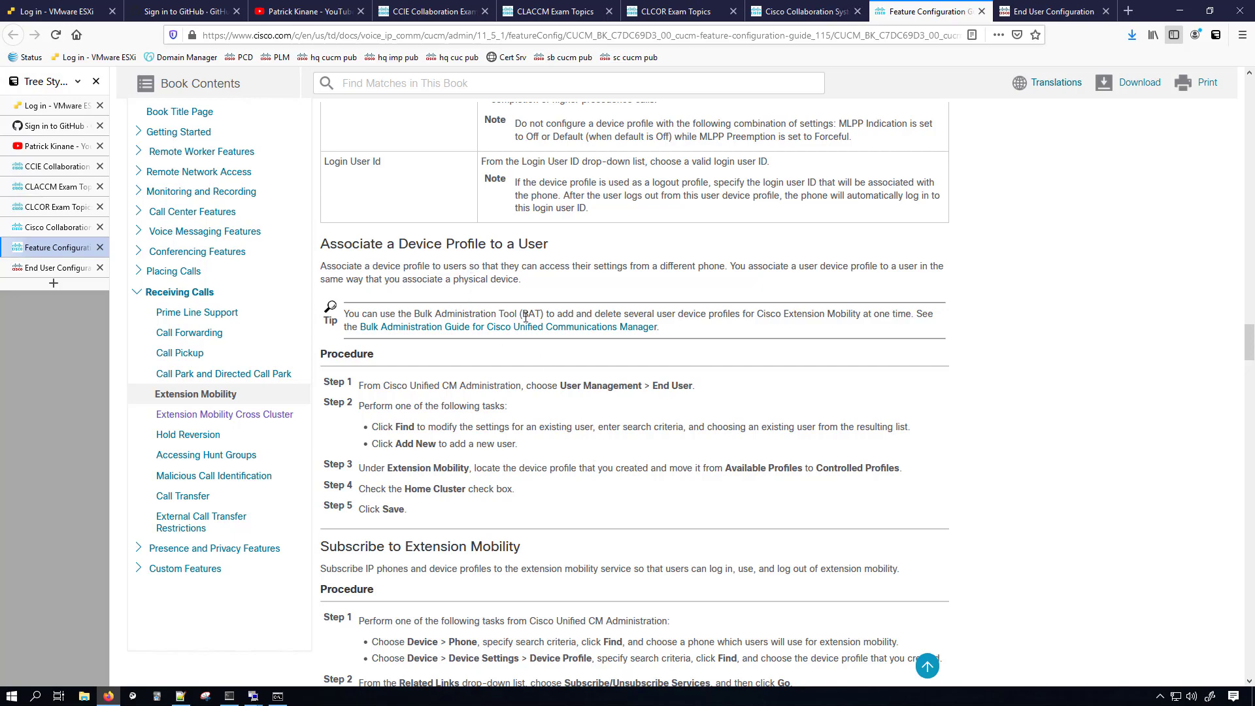
scroll(626, 371, down, 10)
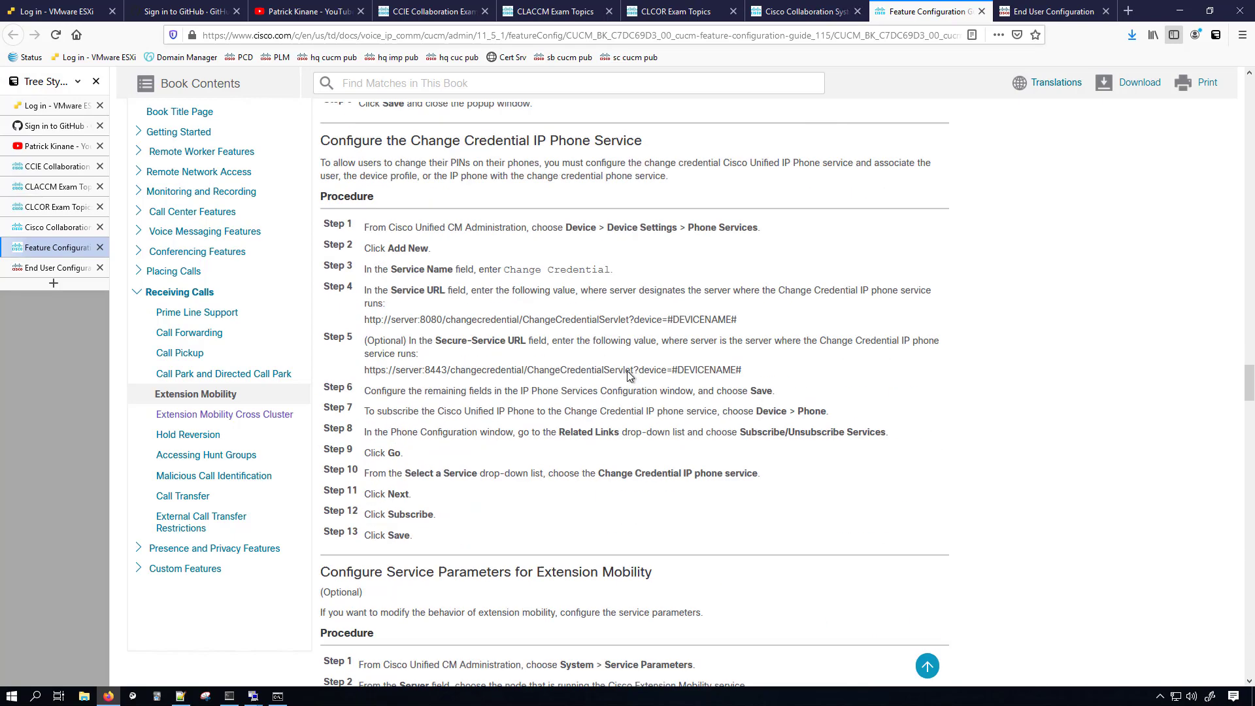
scroll(626, 370, down, 15)
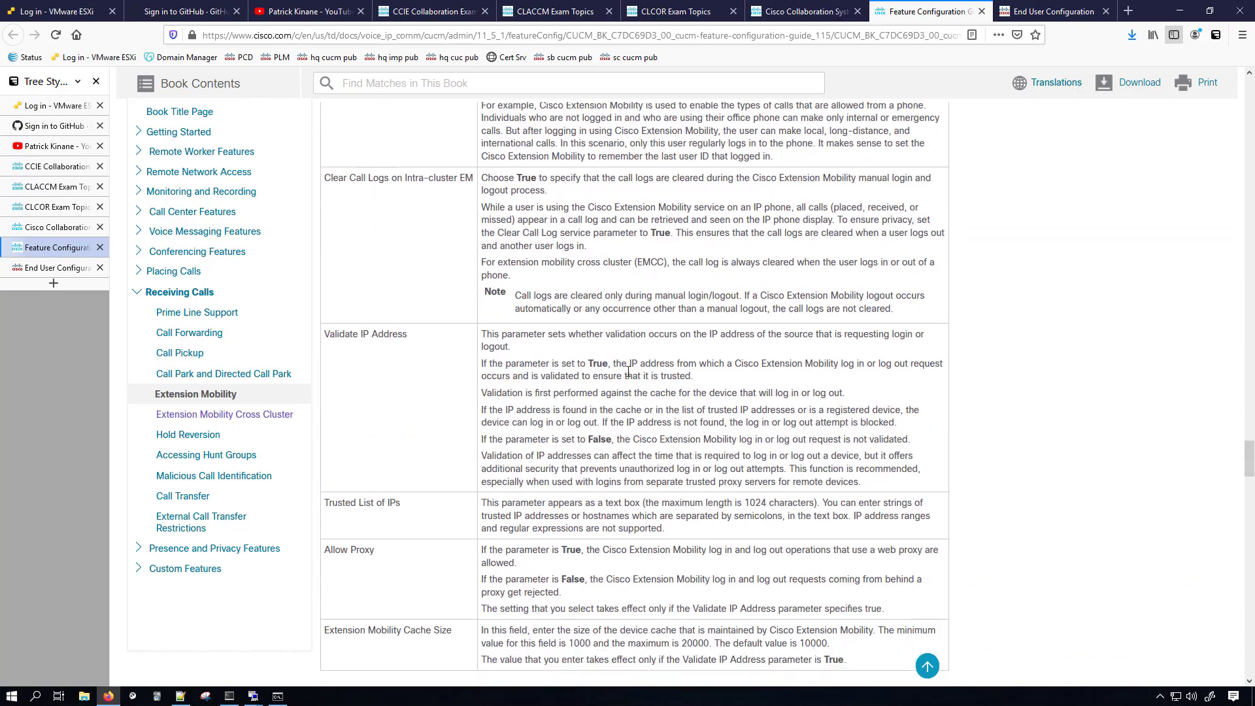
scroll(626, 371, down, 8)
click(265, 413)
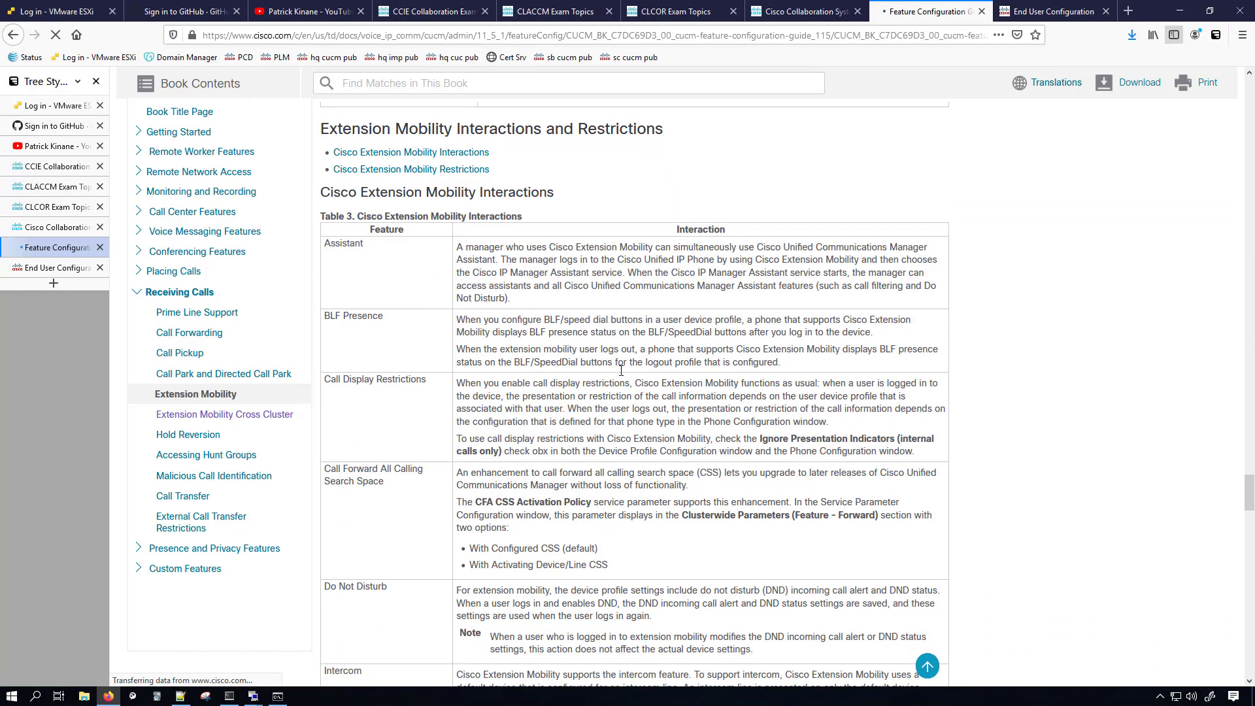
- Highlight the 'Enable Extension Mobility Cross Cluster for a User' heading
scroll(691, 382, down, 4)
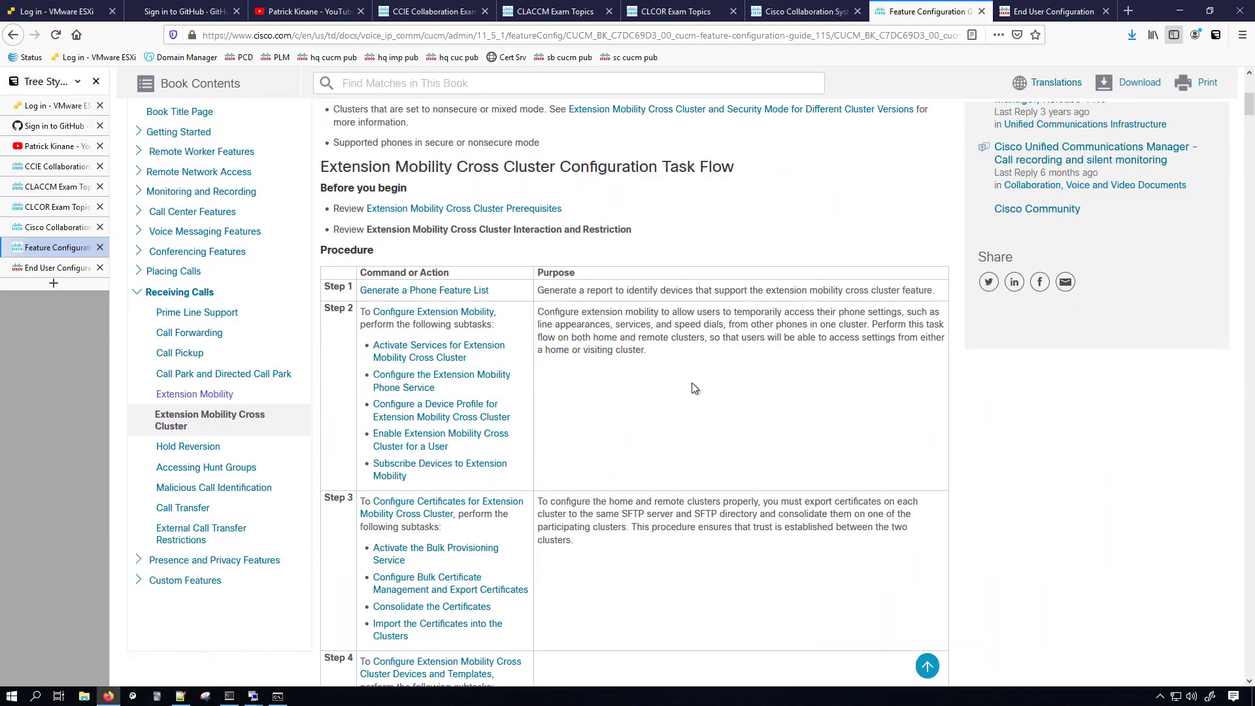
scroll(691, 383, down, 15)
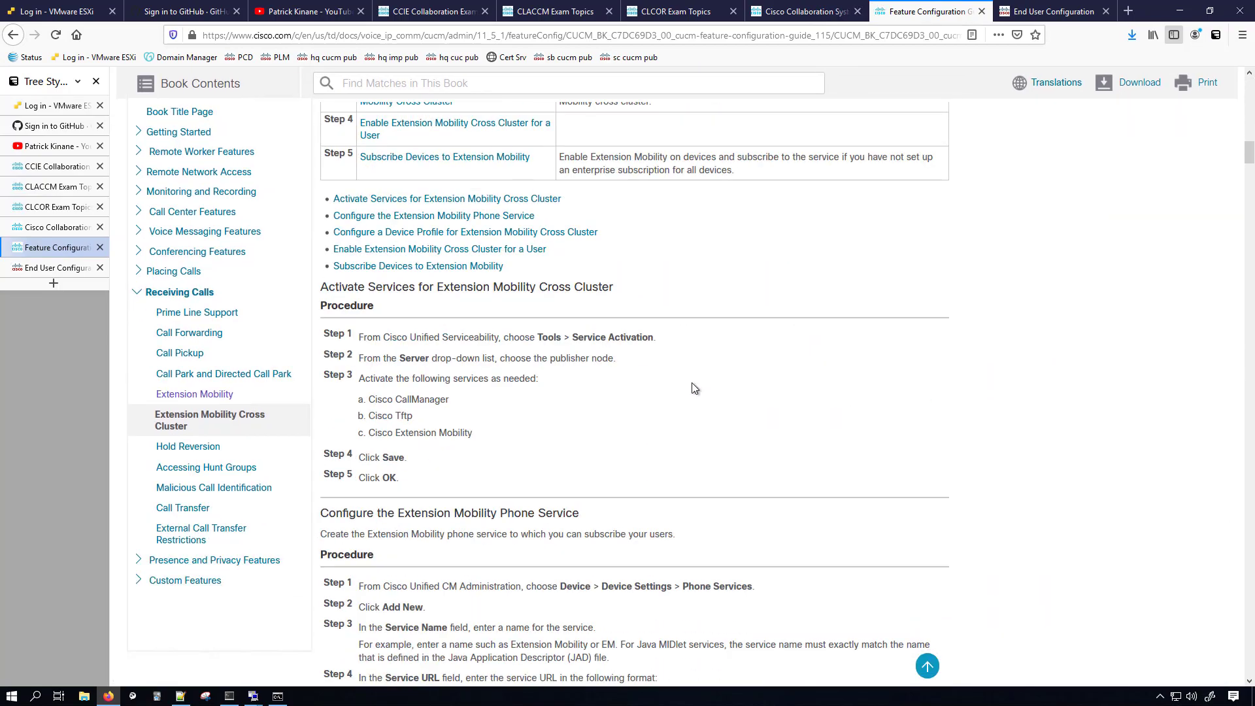
scroll(692, 384, down, 10)
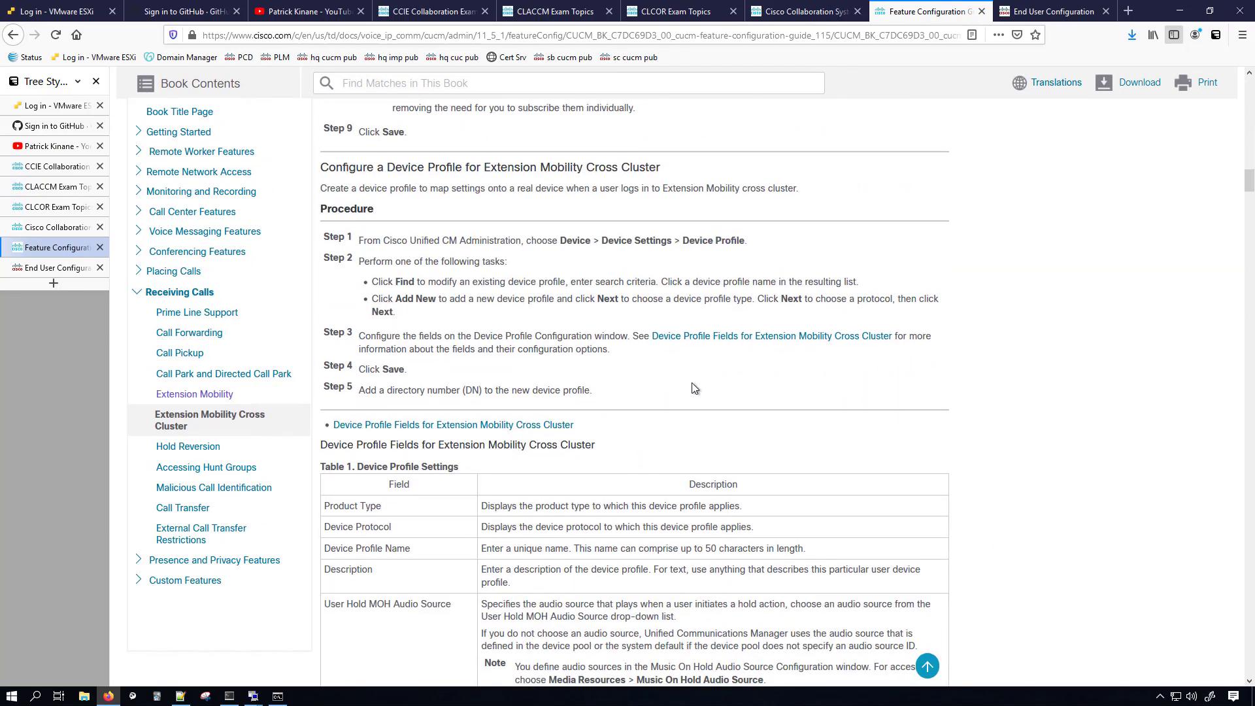
scroll(693, 385, down, 15)
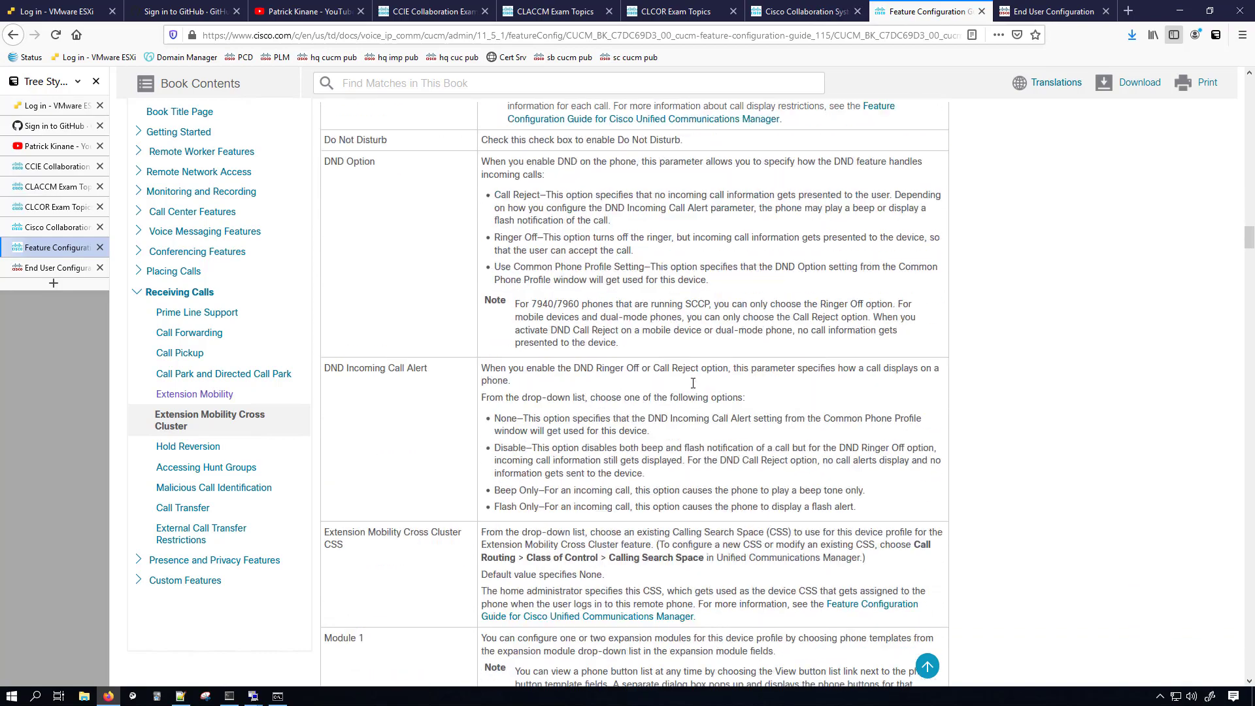
scroll(693, 384, down, 15)
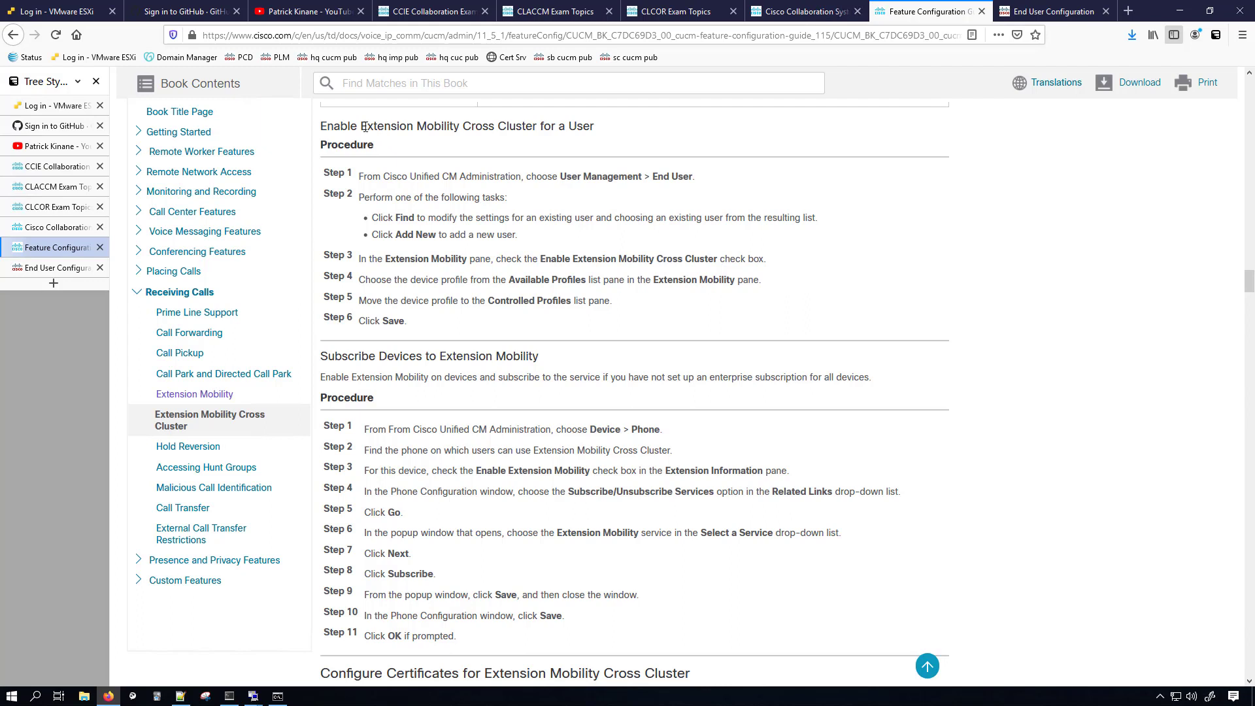
drag(391, 126, 591, 126)
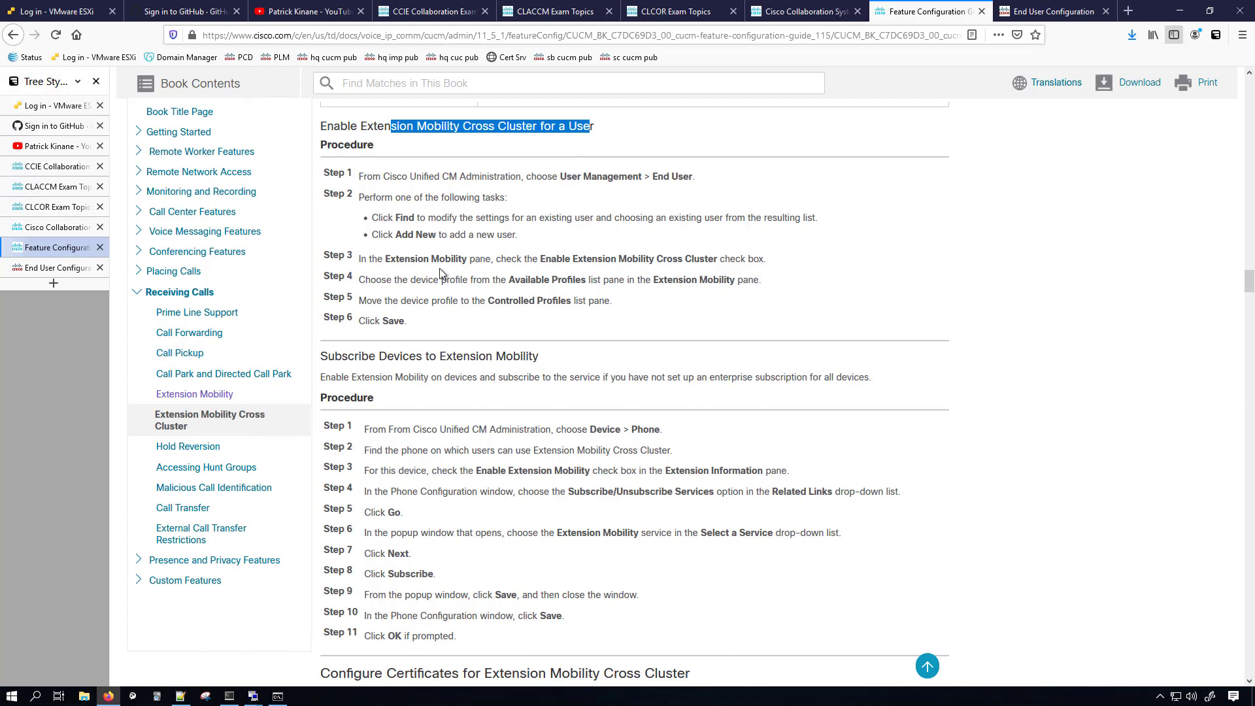
- Search the guide page for 'home cluster'
scroll(506, 313, down, 2)
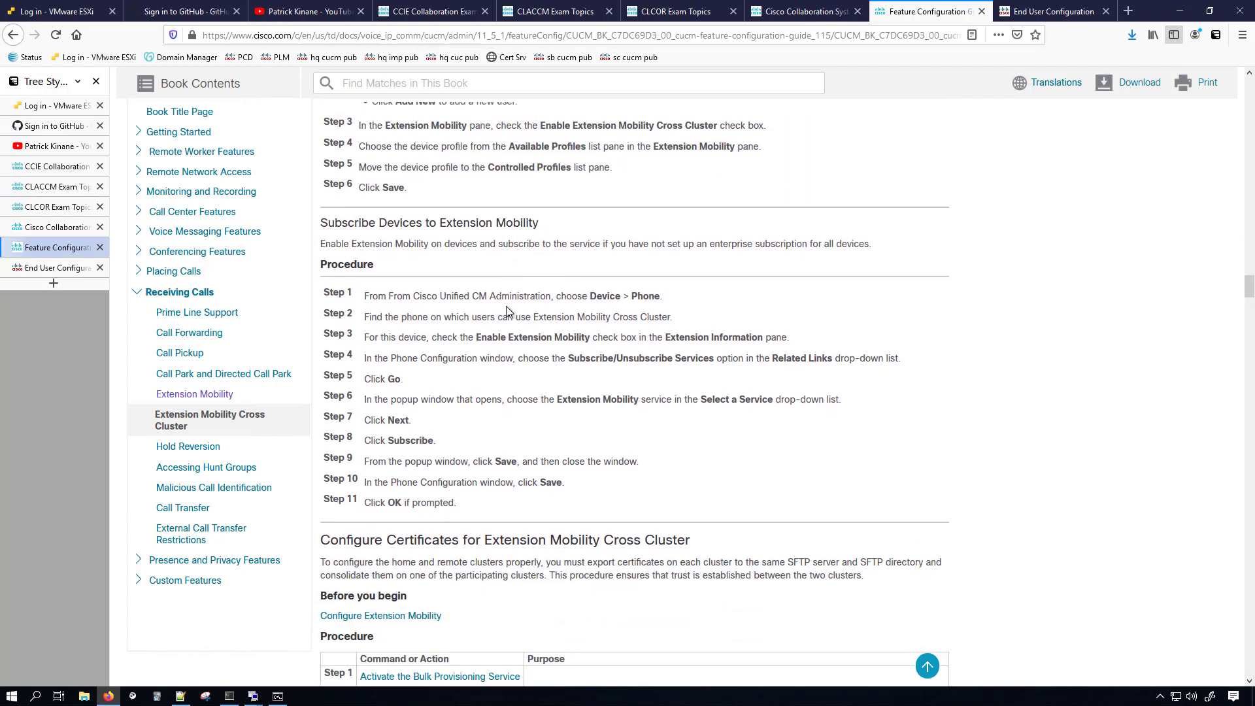
key(ctrl+f)
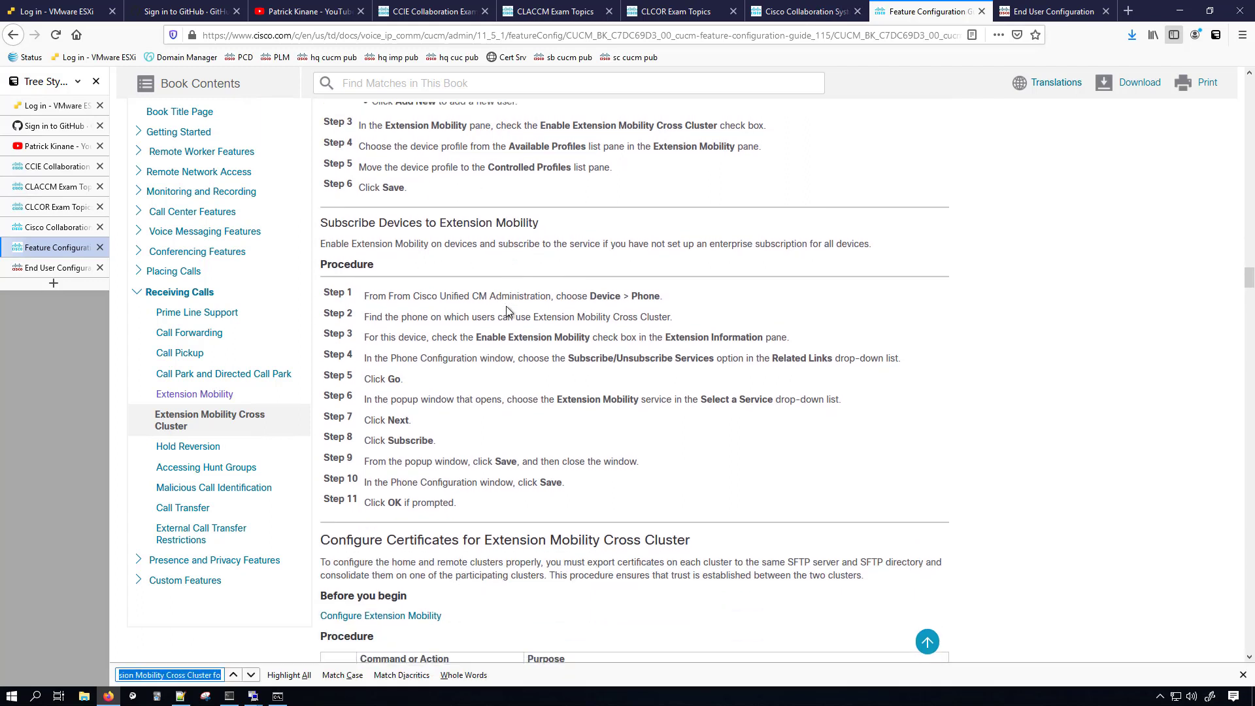
text(home)
key(Return)
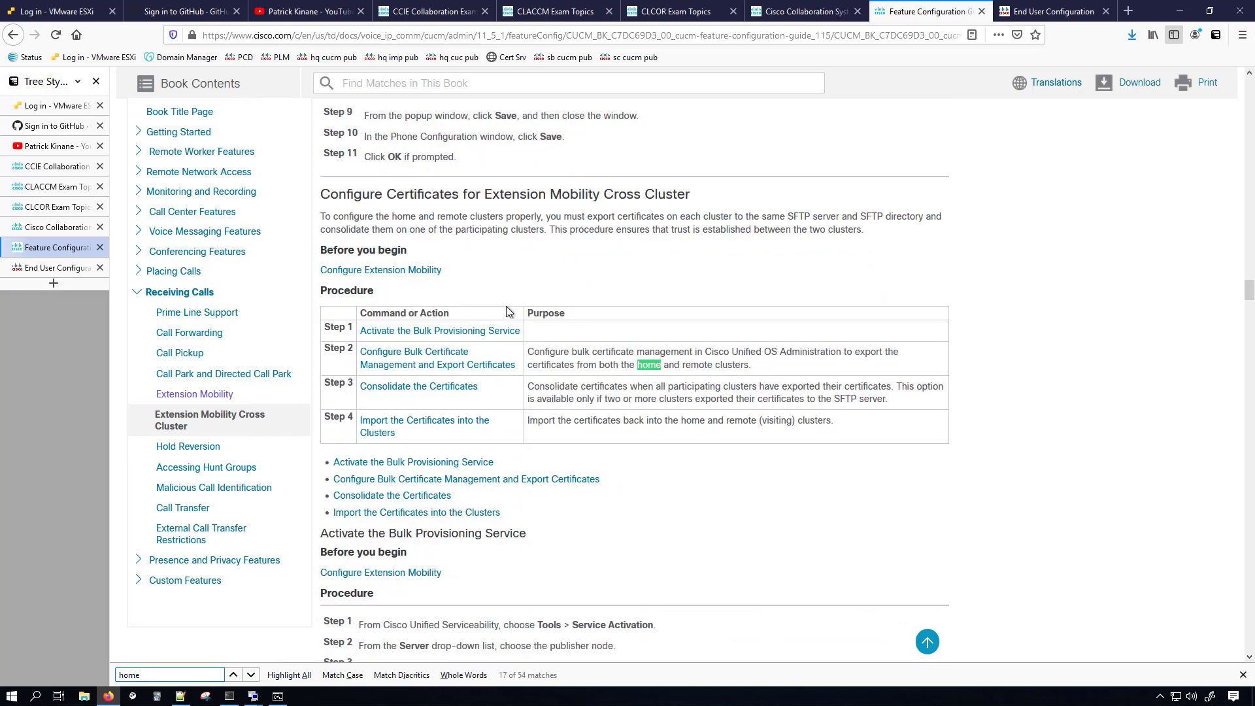
text(cluster)
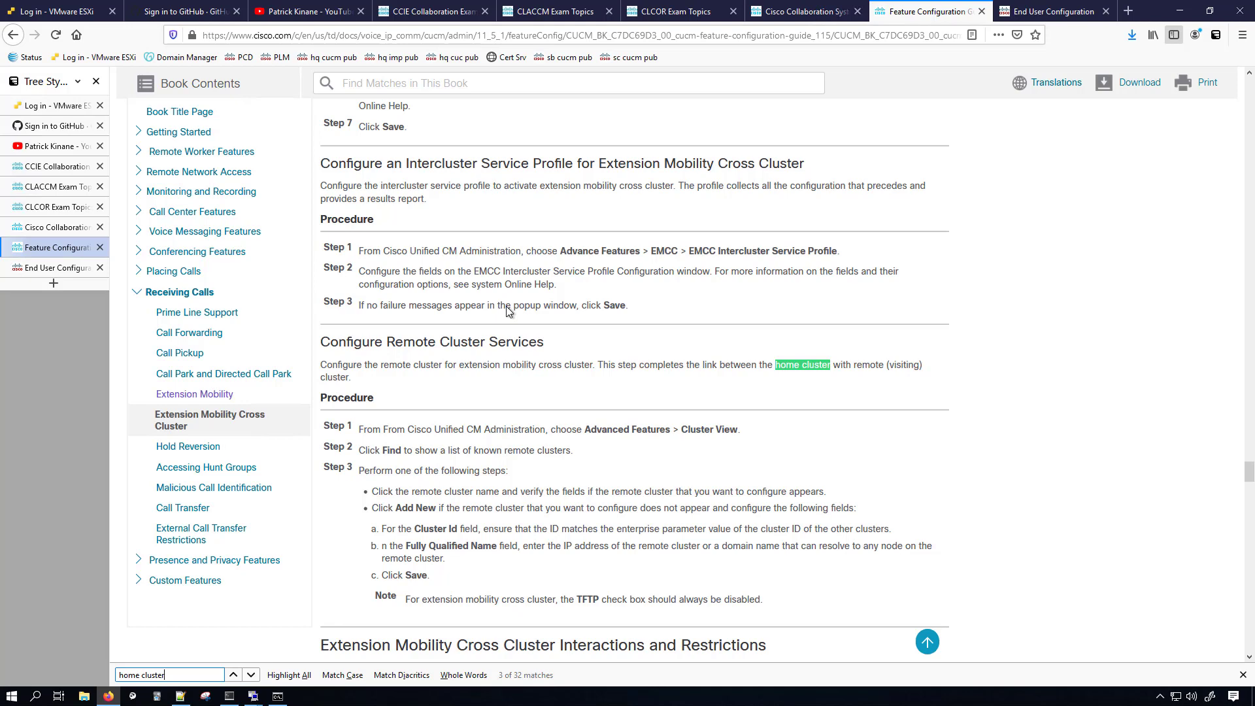
- Step through every 'home cluster' match, ending at the Extension Mobility Service Error Codes table
key(Return)
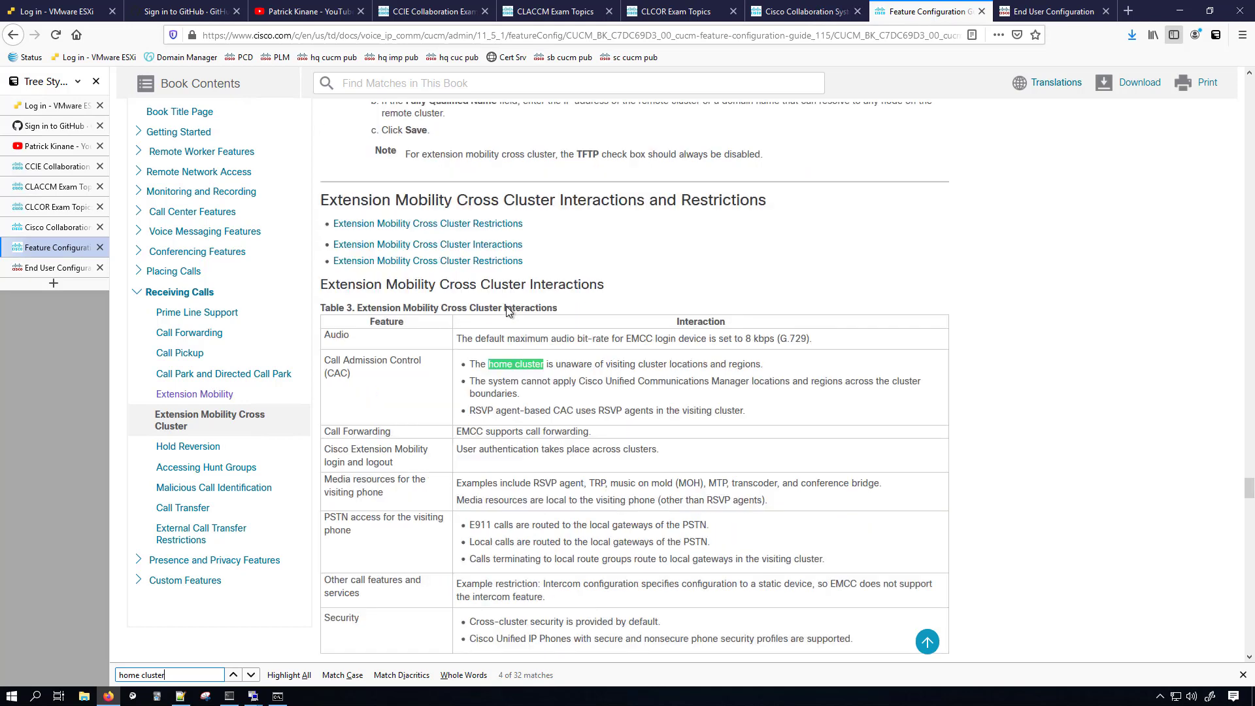
key(Return)
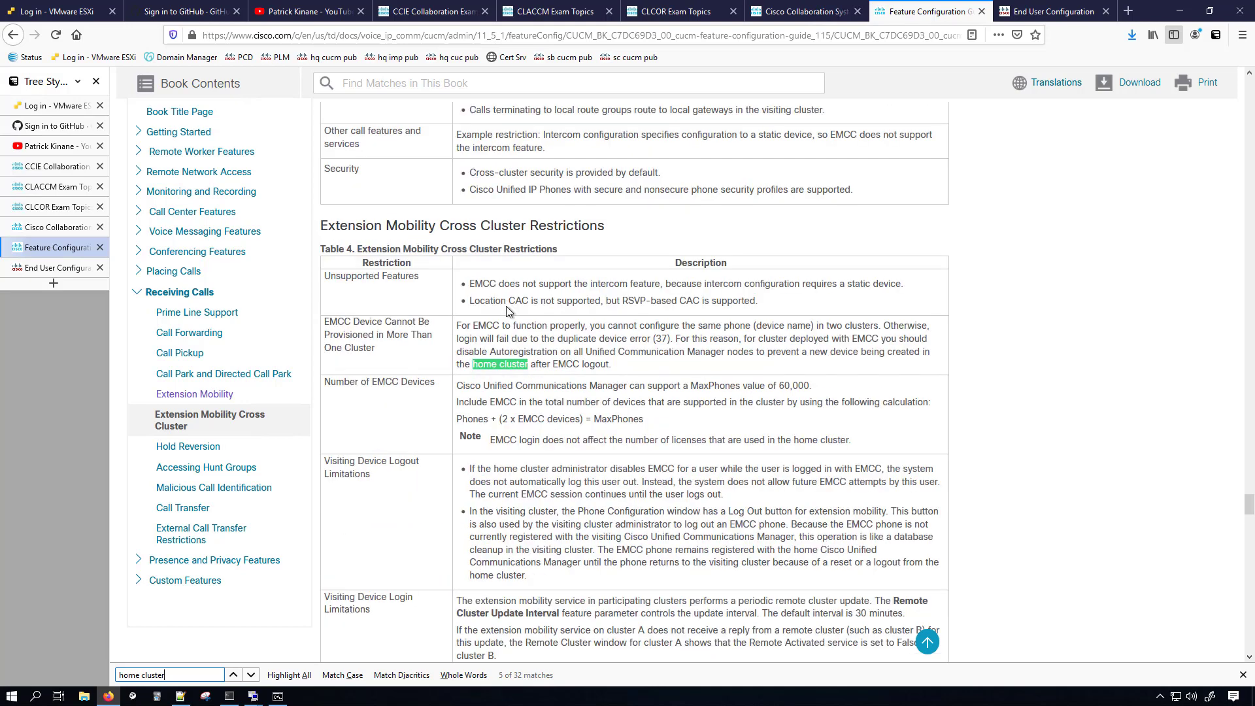
key(Return)
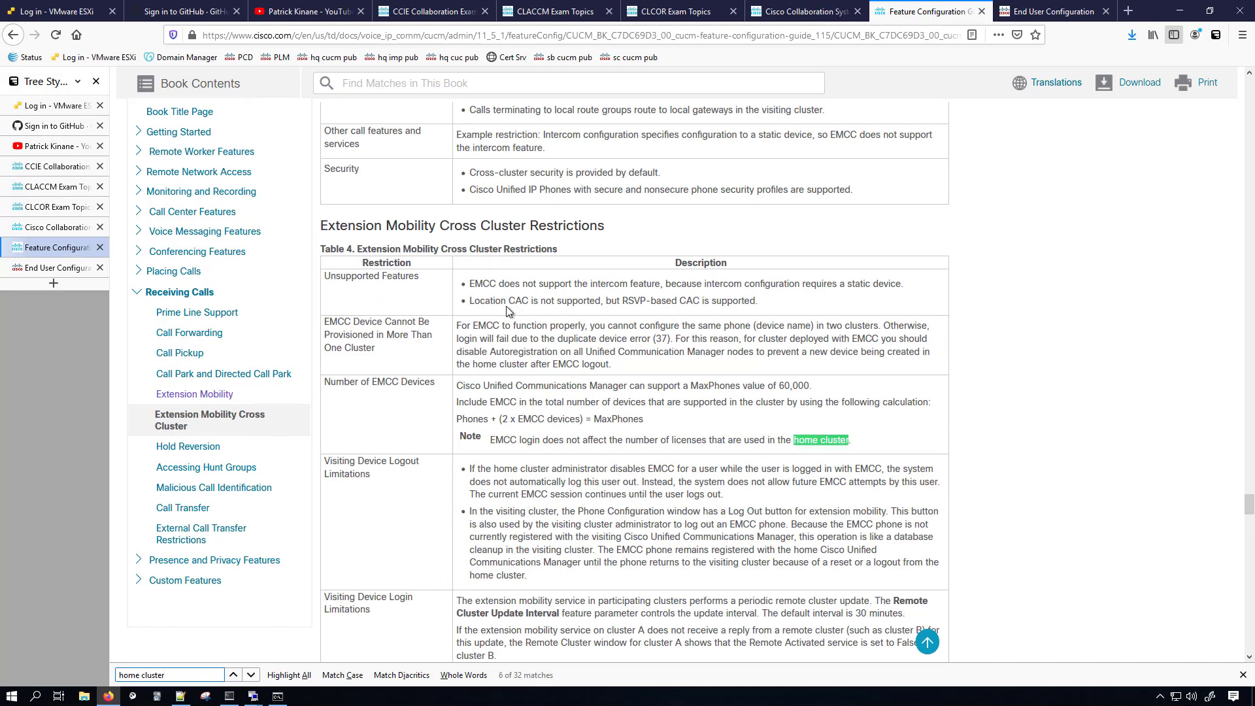
key(Return)
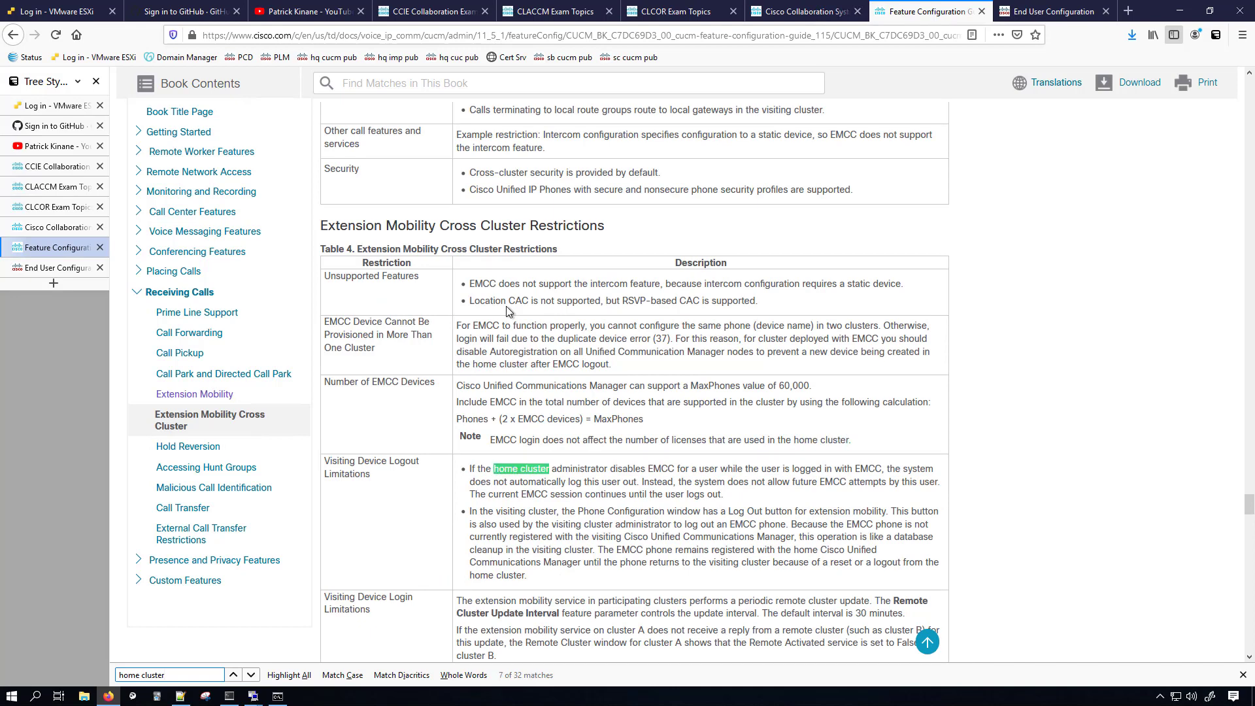
key(Return)
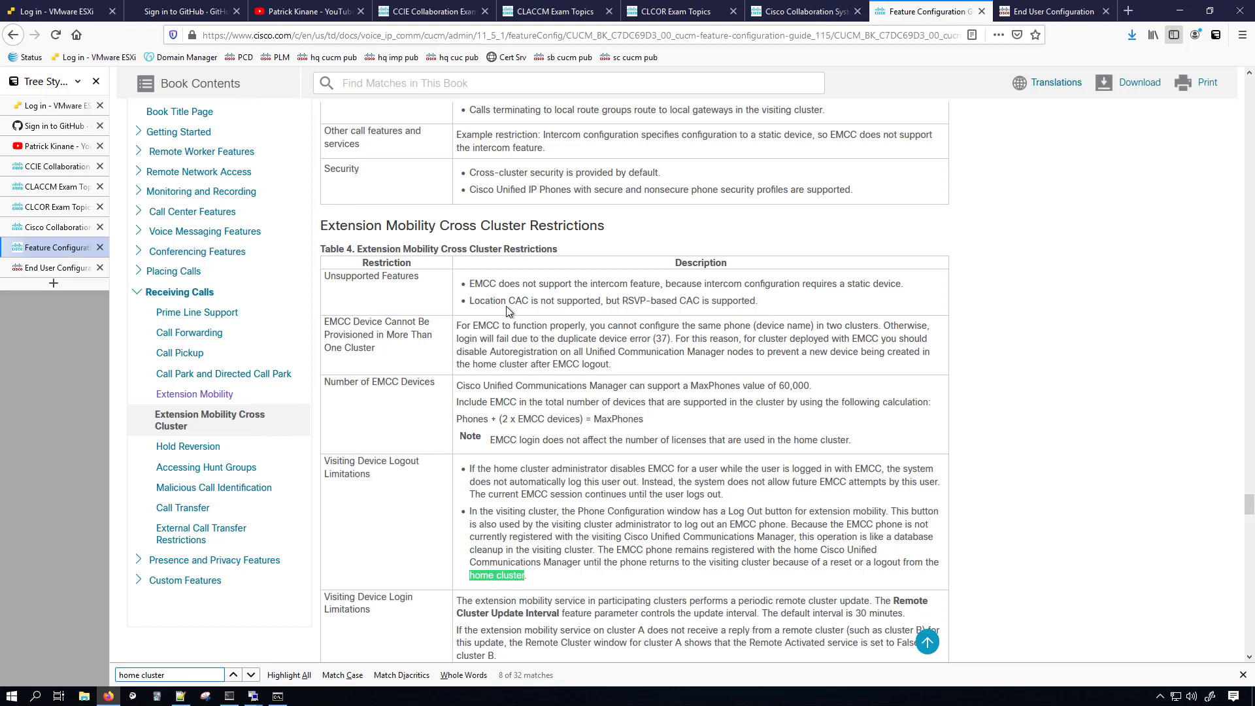
key(Return)
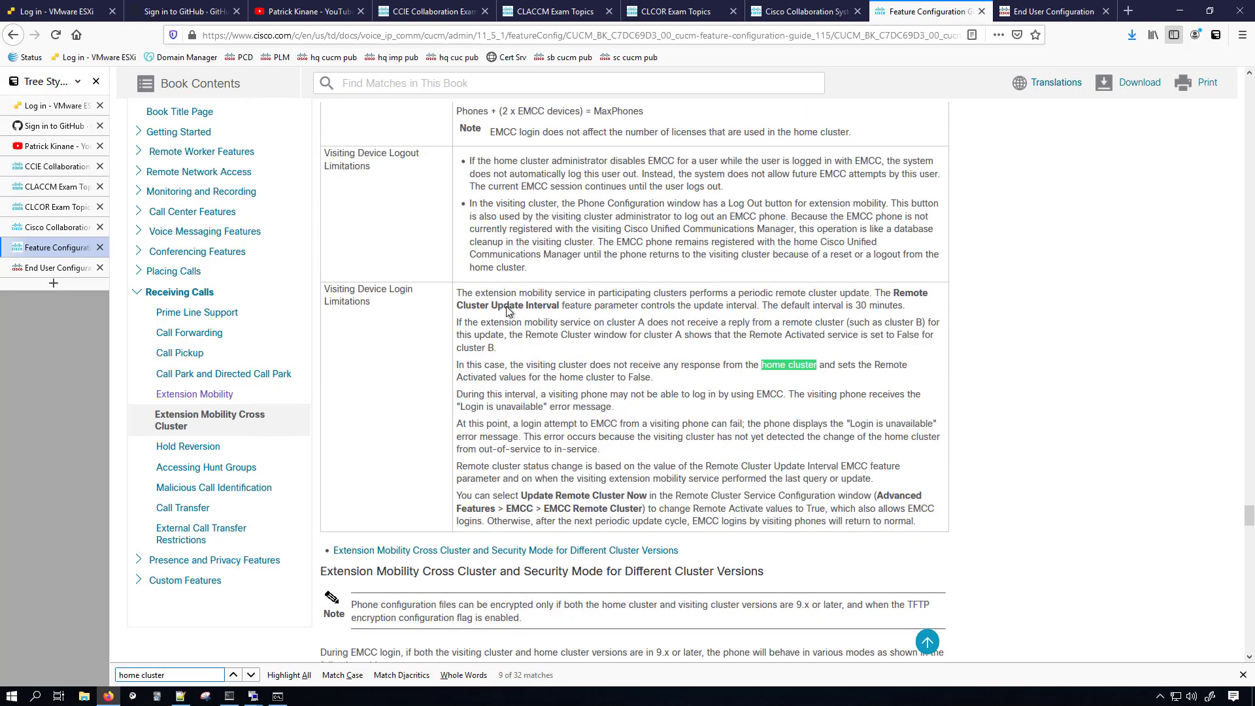
key(Return)
key(Return)
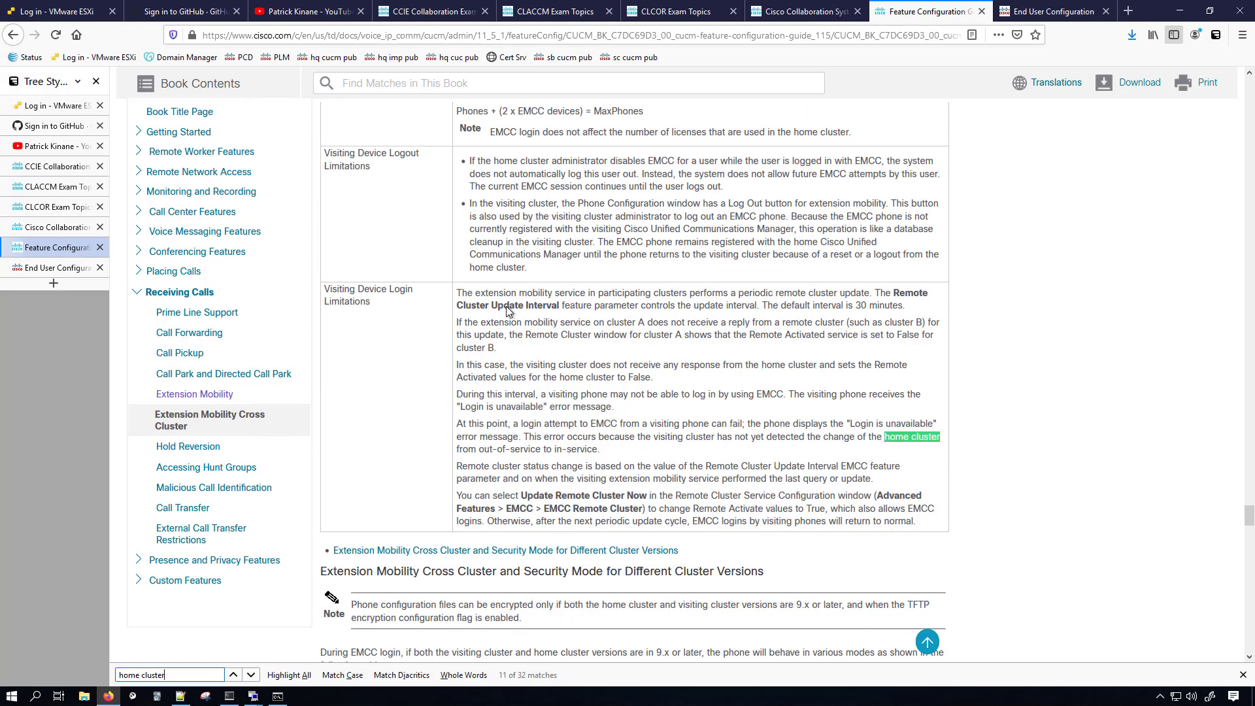
key(Return)
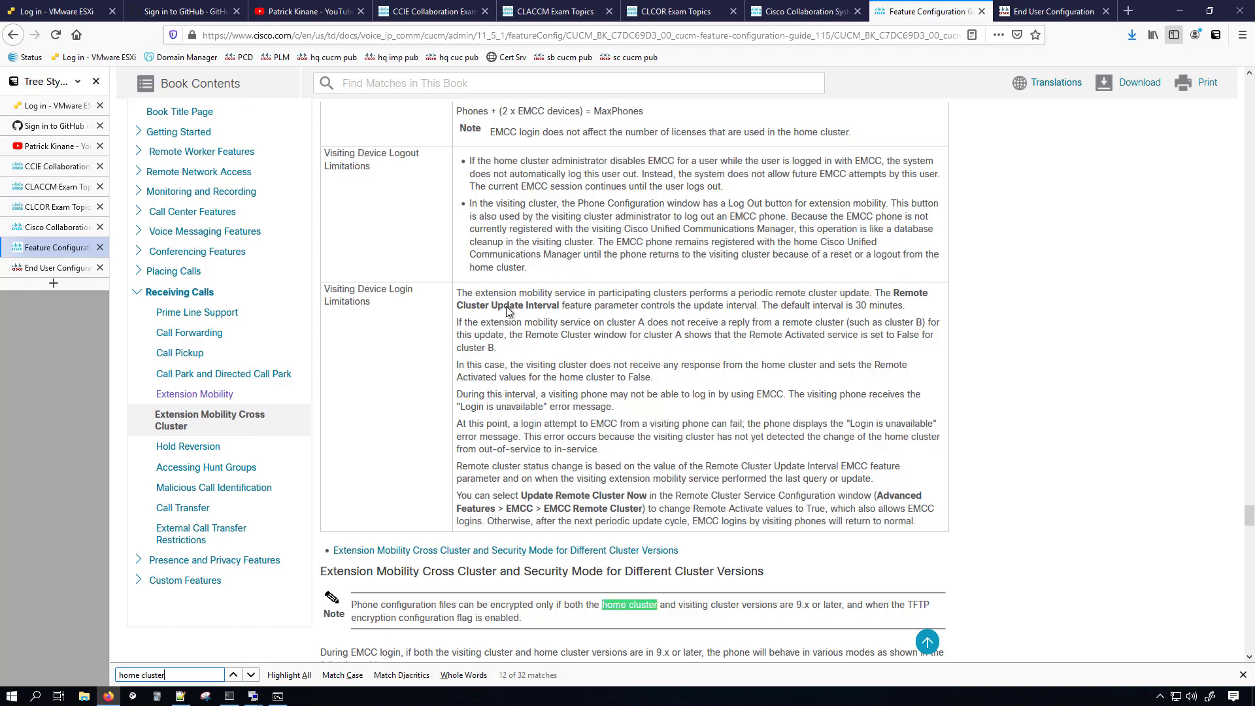
key(Return)
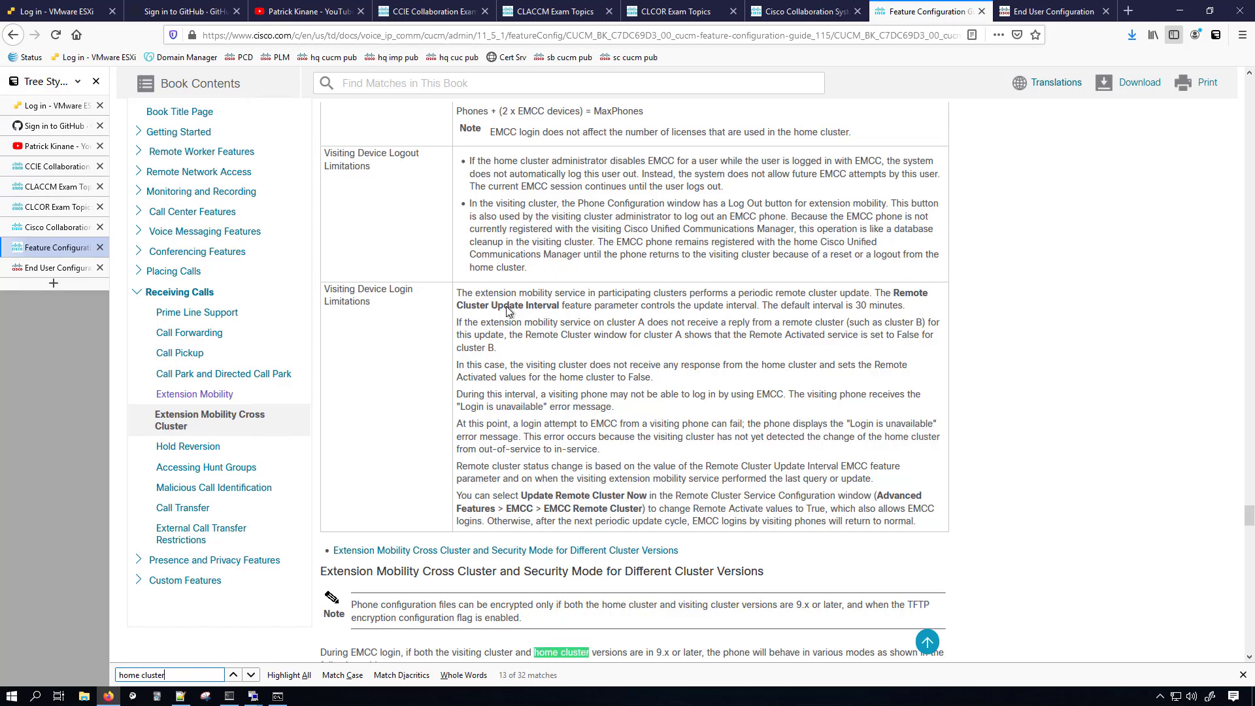
key(Return)
key(Return)
key(Return)
key(Return)
key(Return)
key(Return)
key(Return)
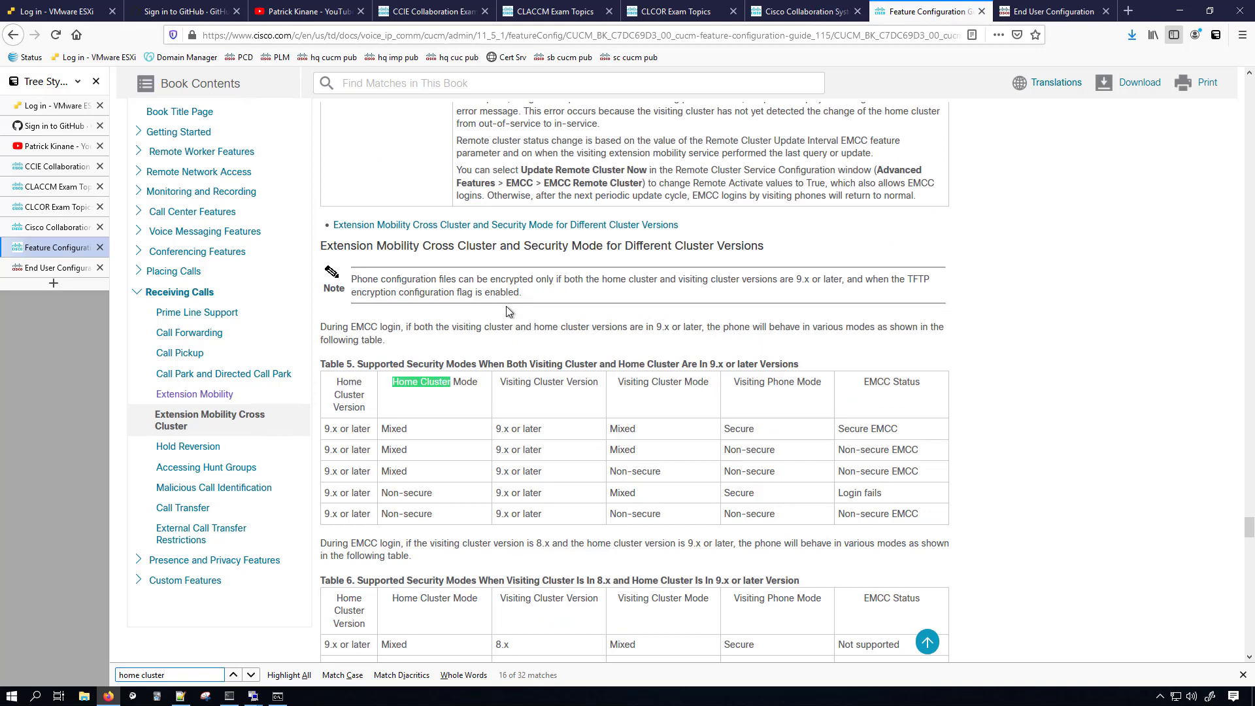
key(Return)
key(Return)
key(Return)
key(Return)
key(Return)
key(Return)
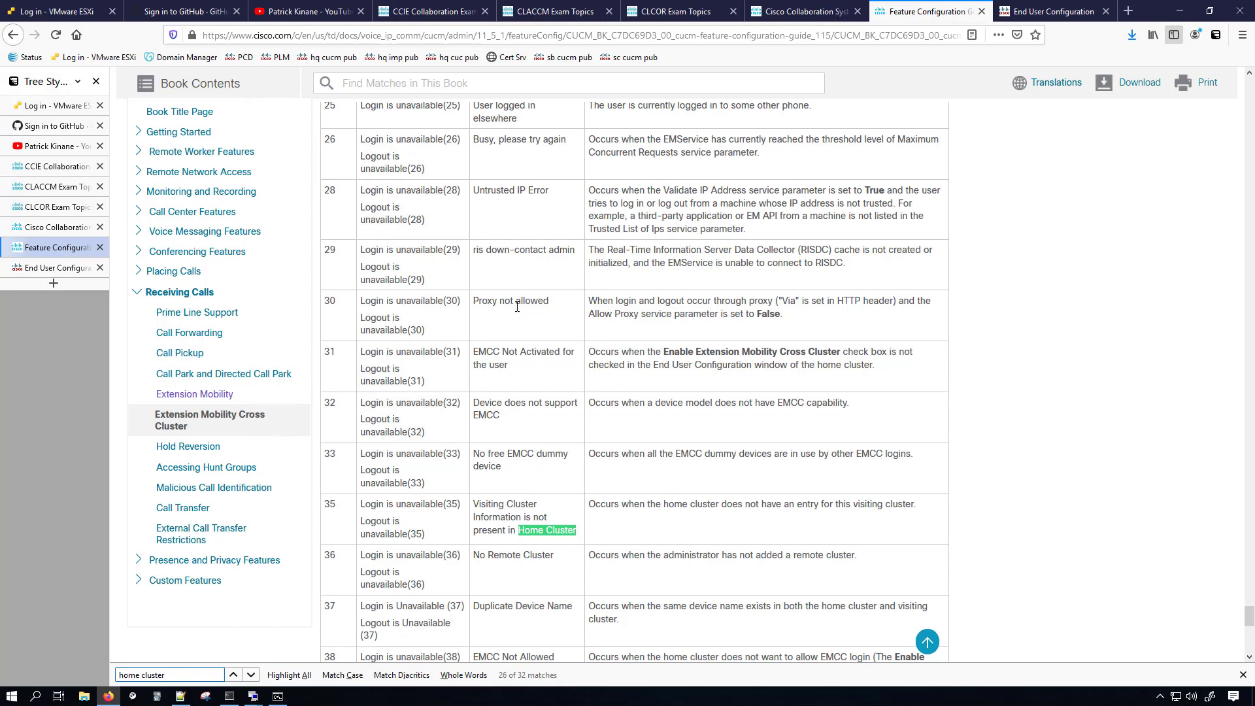
click(942, 311)
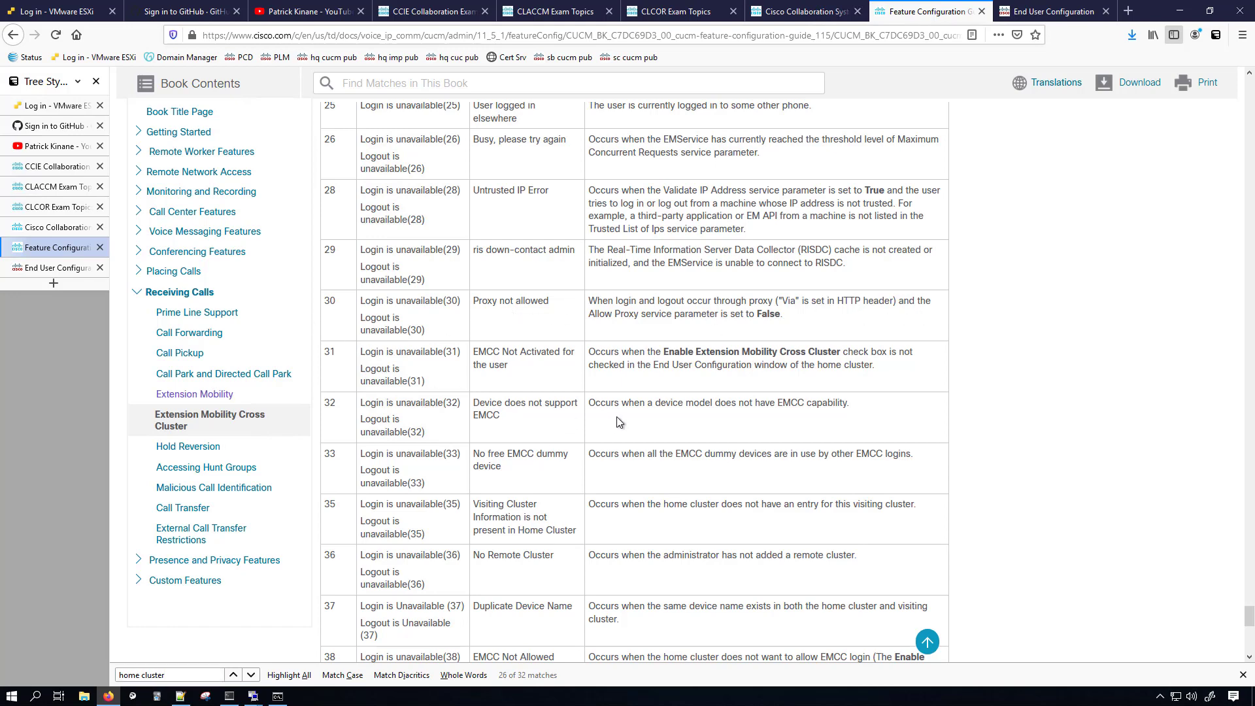
scroll(617, 417, up, 8)
scroll(617, 417, up, 6)
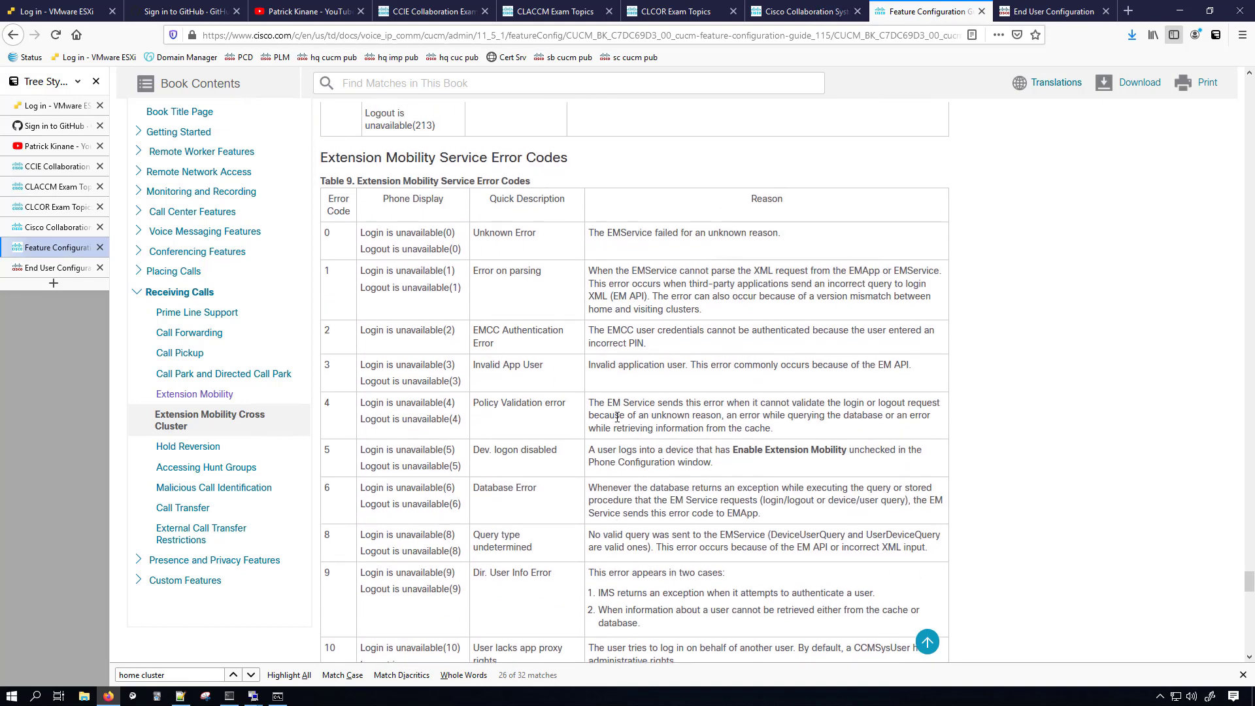
- Return to user1's End User Configuration and check user1_udp under Controlled Profiles
click(60, 267)
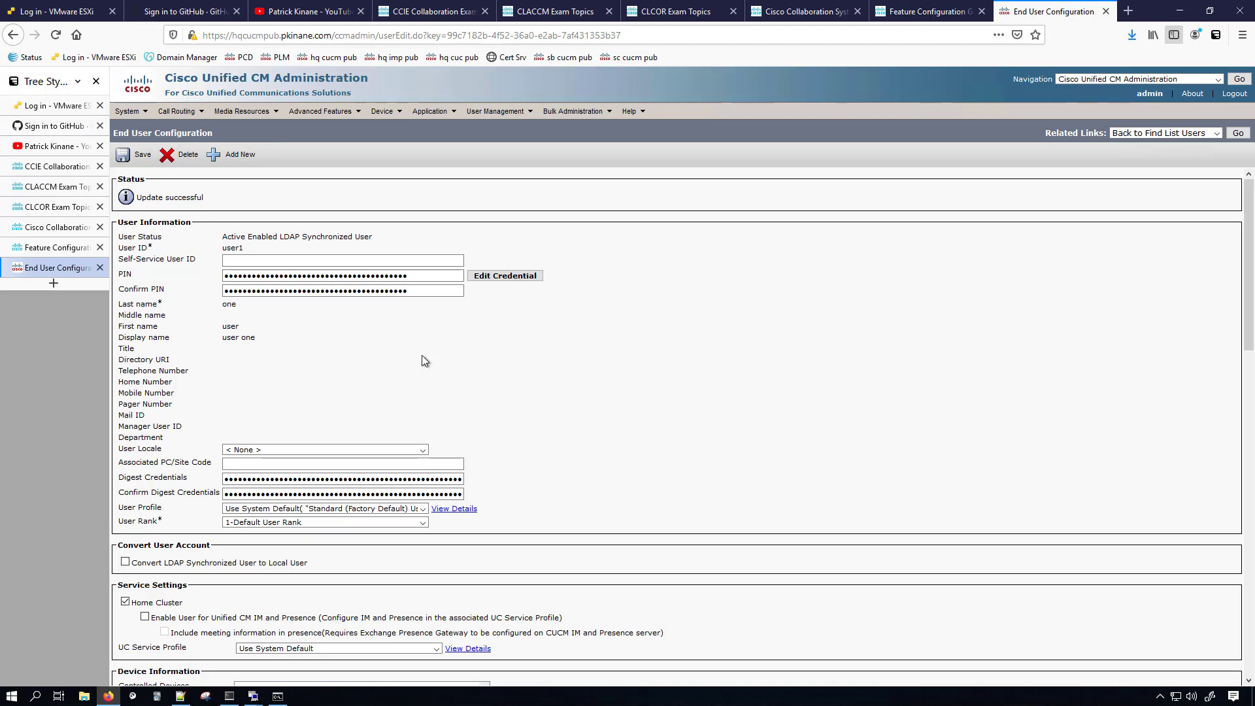
scroll(422, 355, down, 7)
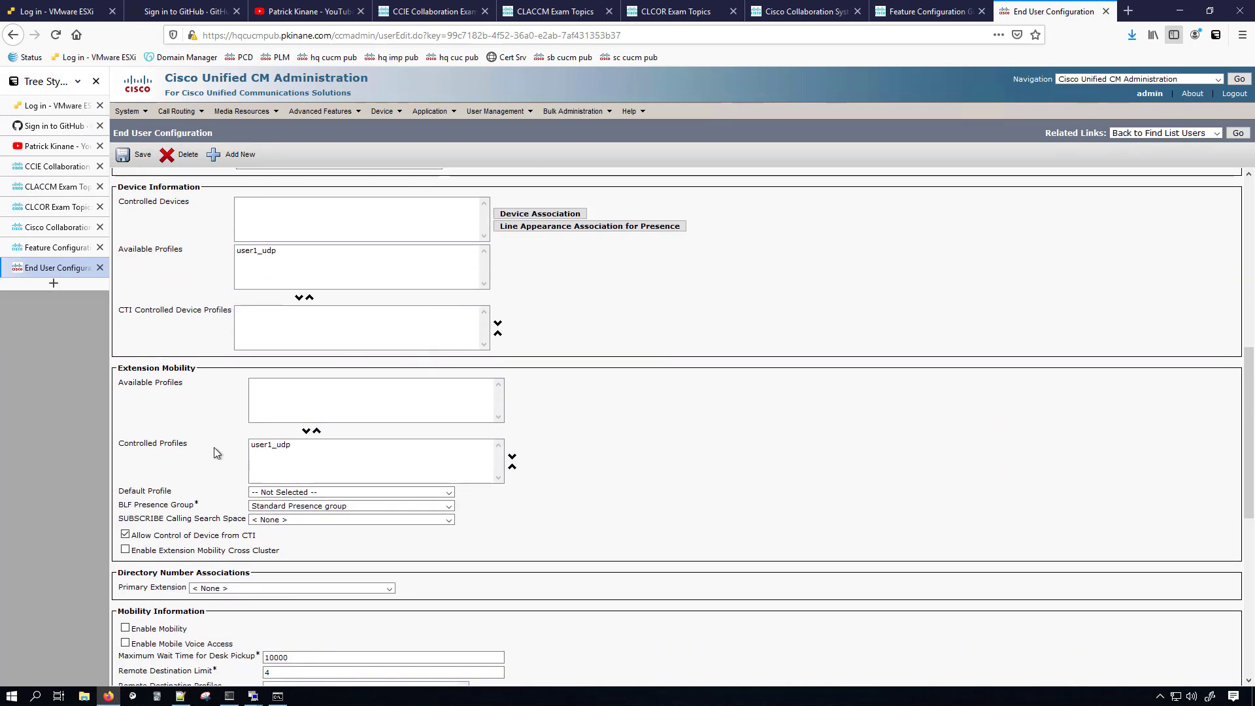
scroll(213, 447, up, 7)
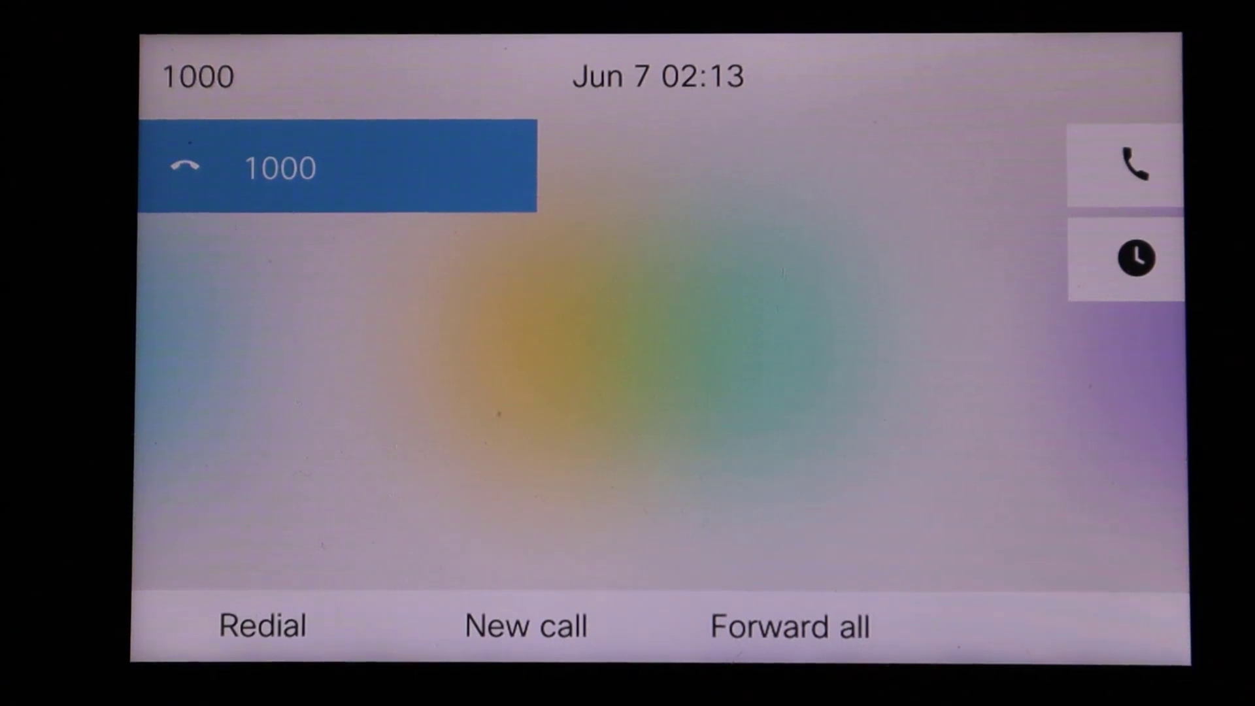
- Log in to Extension Mobility via 8. EM with the user's ID and PIN, switching the phone's line from 1000 to 1111
key(super)
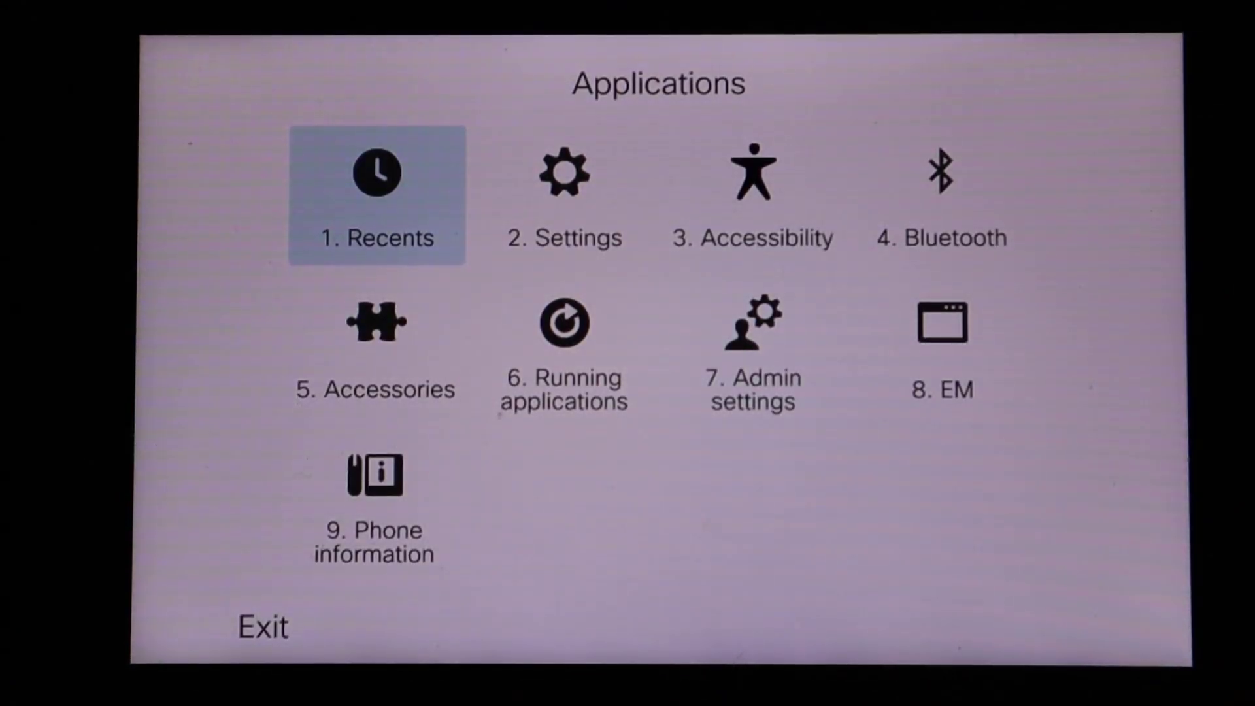
key(8)
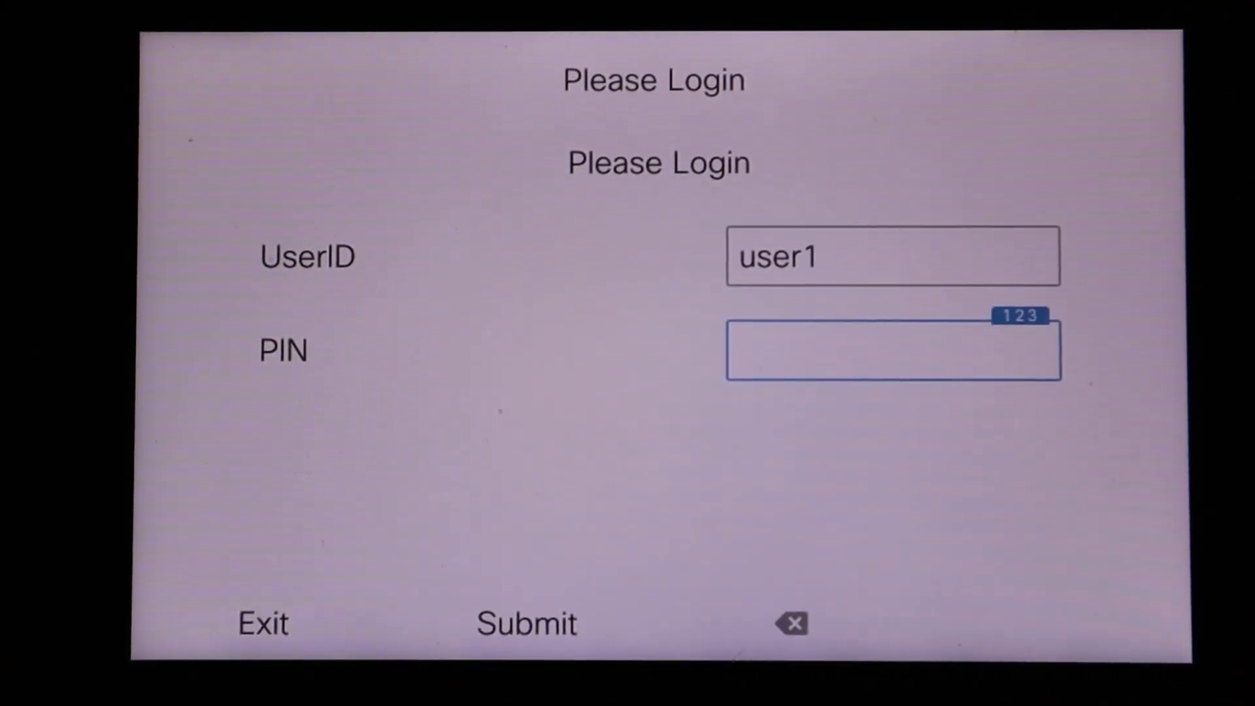
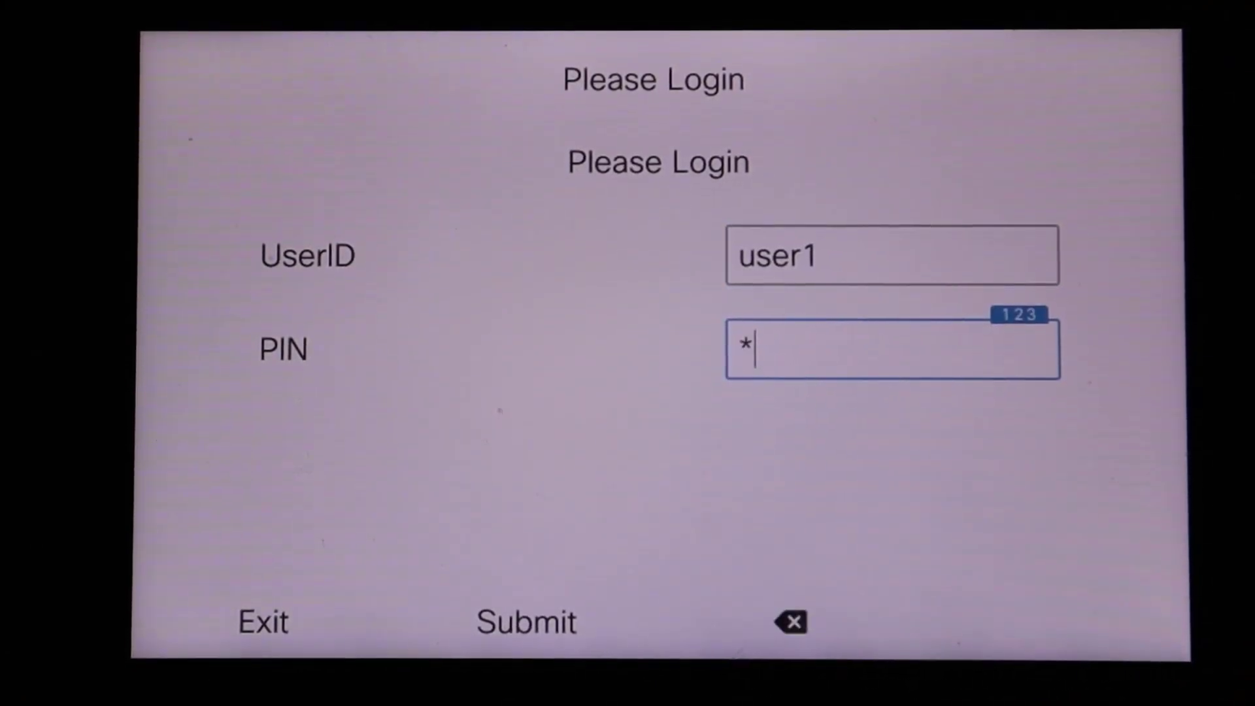
key(Return)
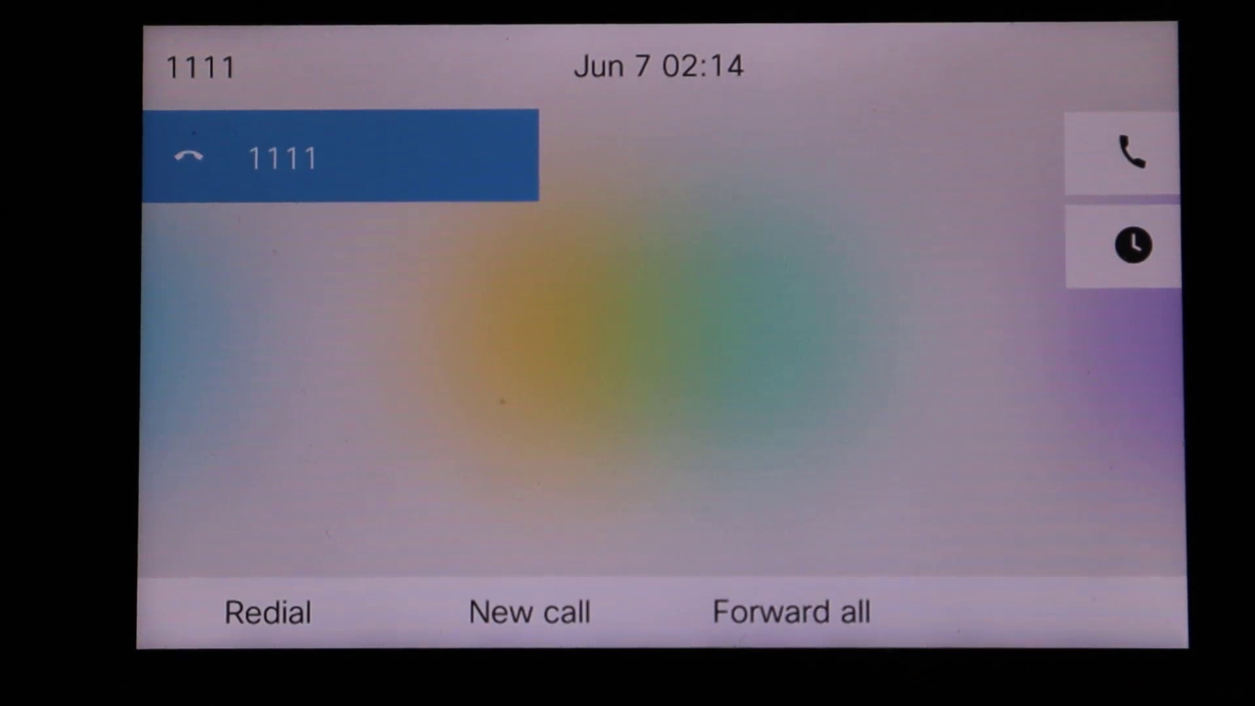
key(super)
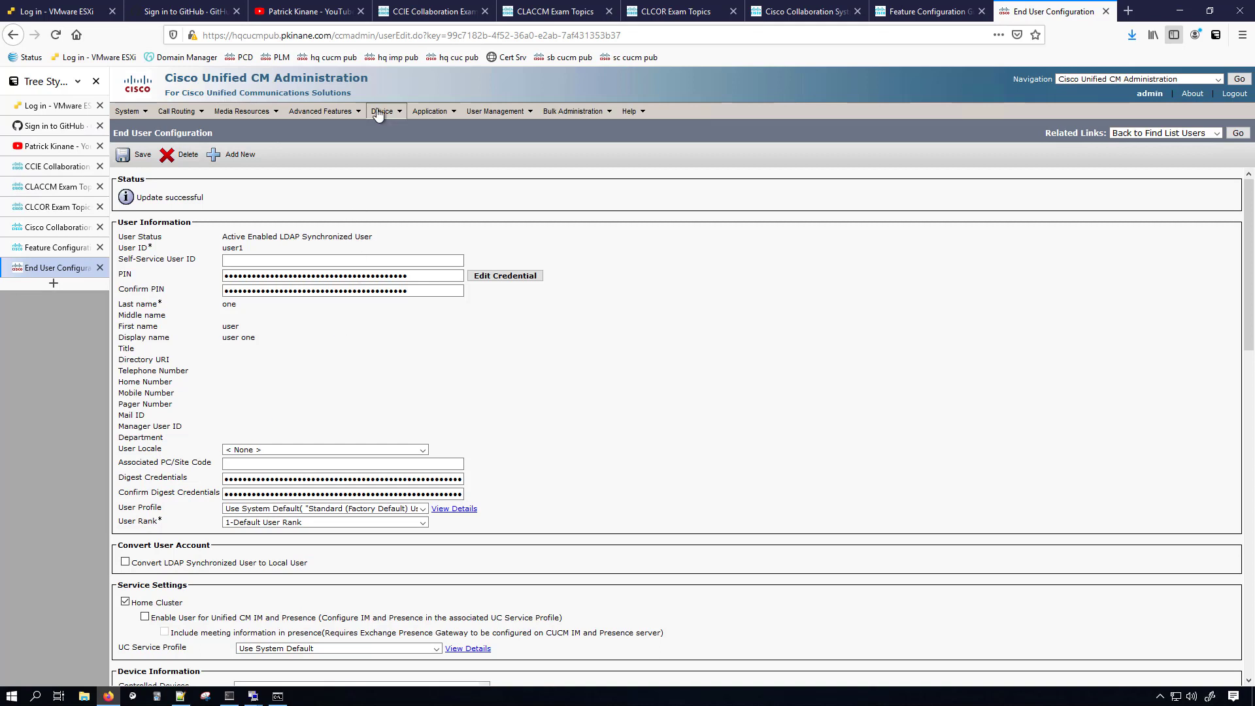
- Open the user1_udp profile from Device Settings > Device Profile
click(379, 113)
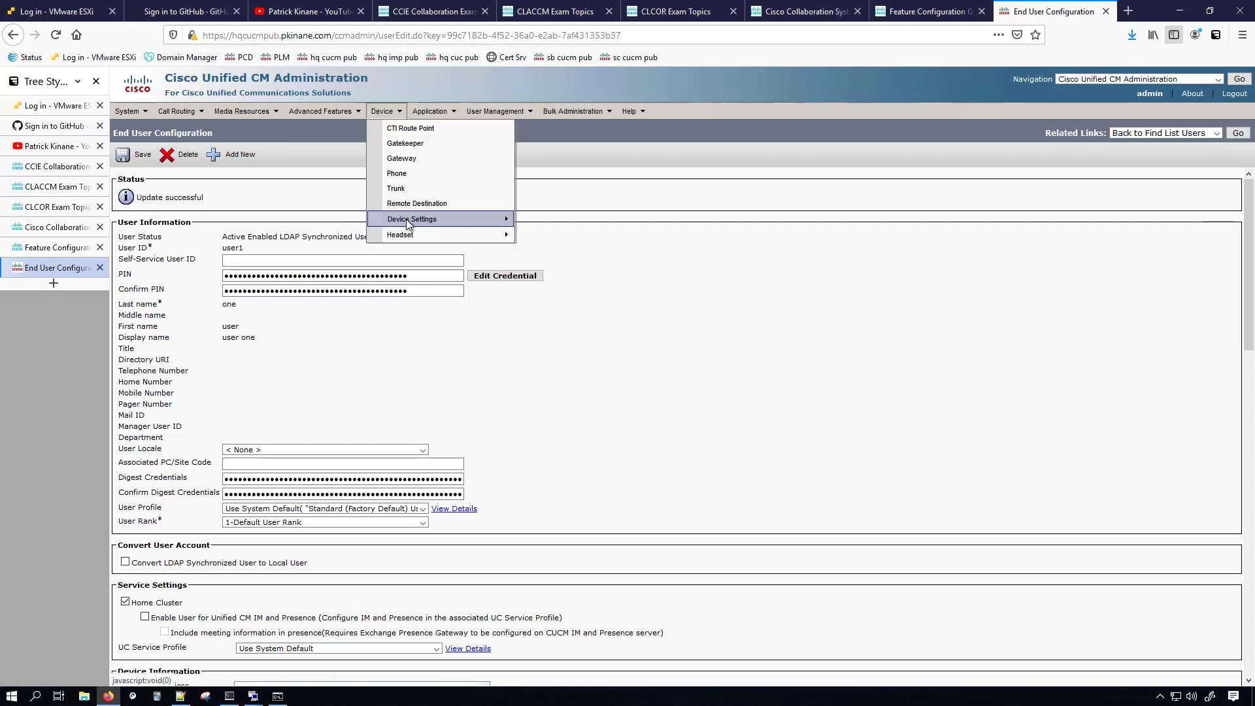
mouse_move(408, 223)
click(566, 268)
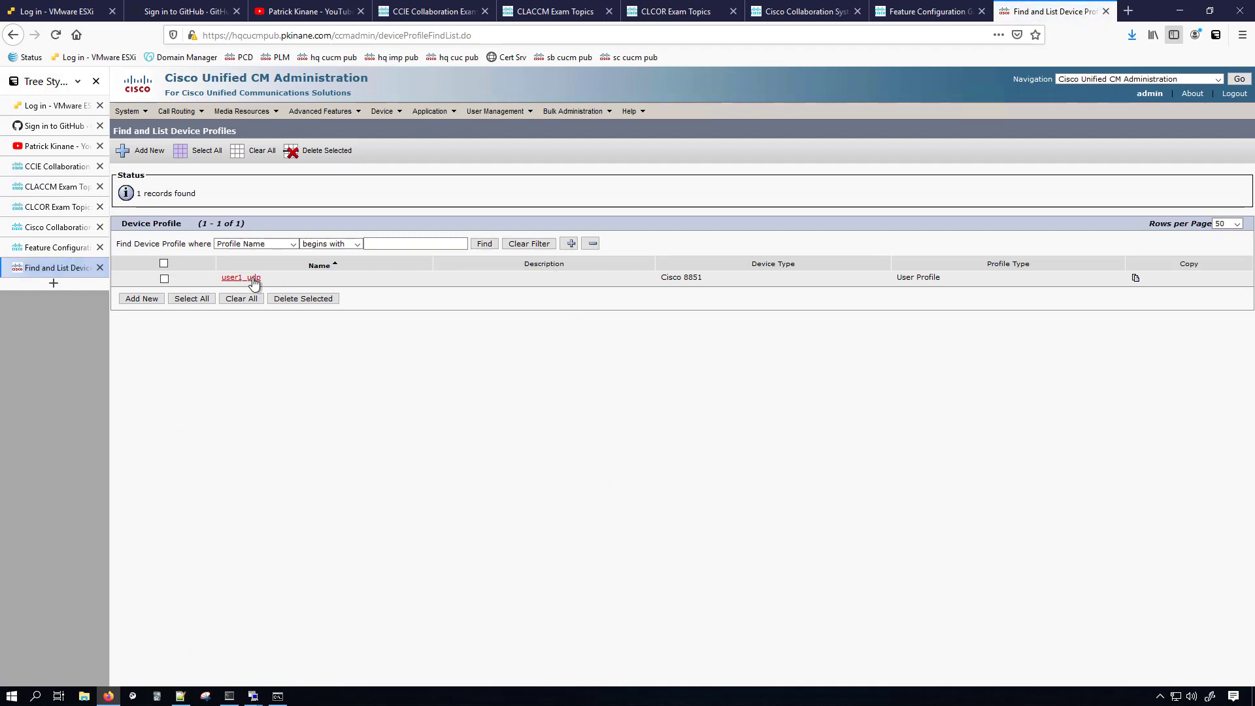
click(253, 279)
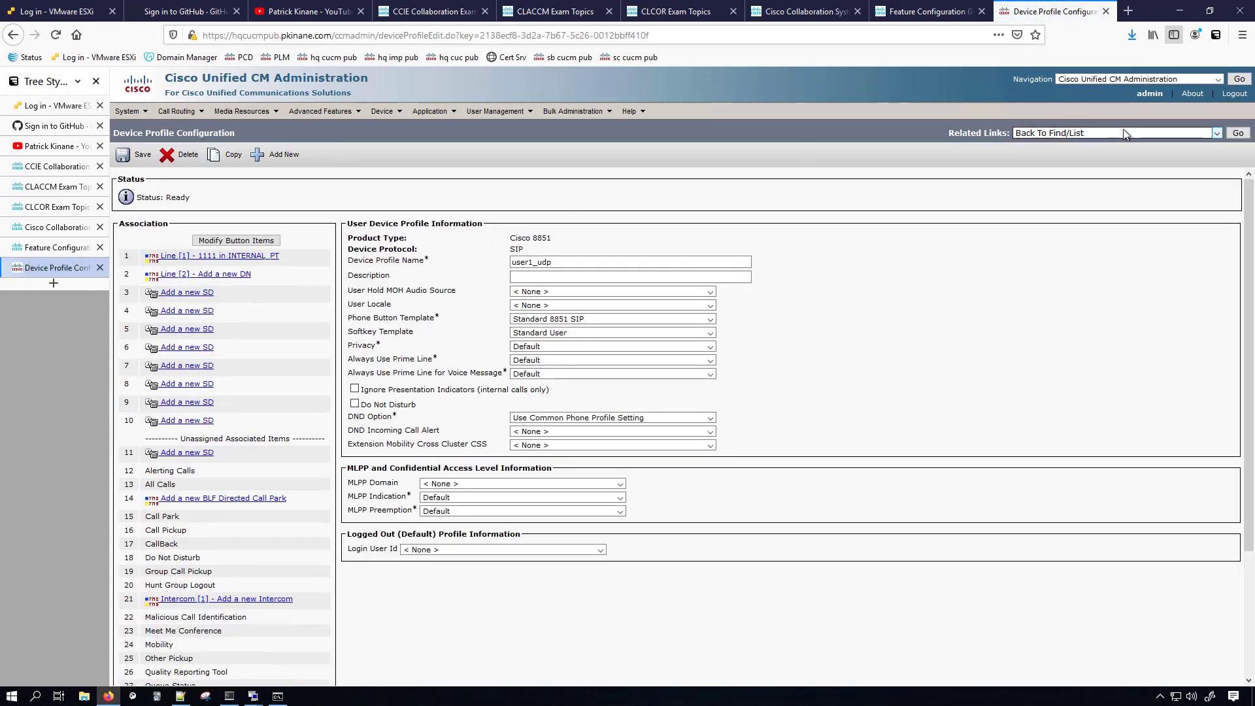
- Subscribe user1_udp to the EM phone service through Subscribe/Unsubscribe Services, then close the popup
click(1157, 134)
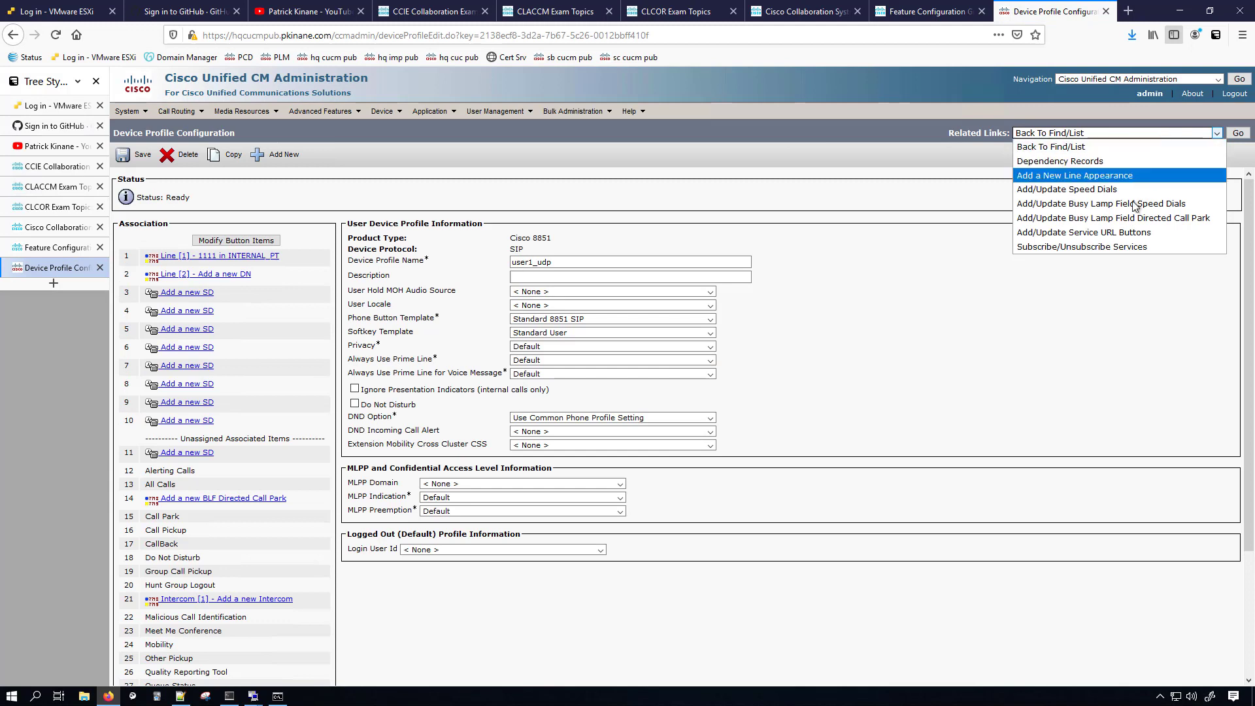
click(1114, 246)
click(1237, 134)
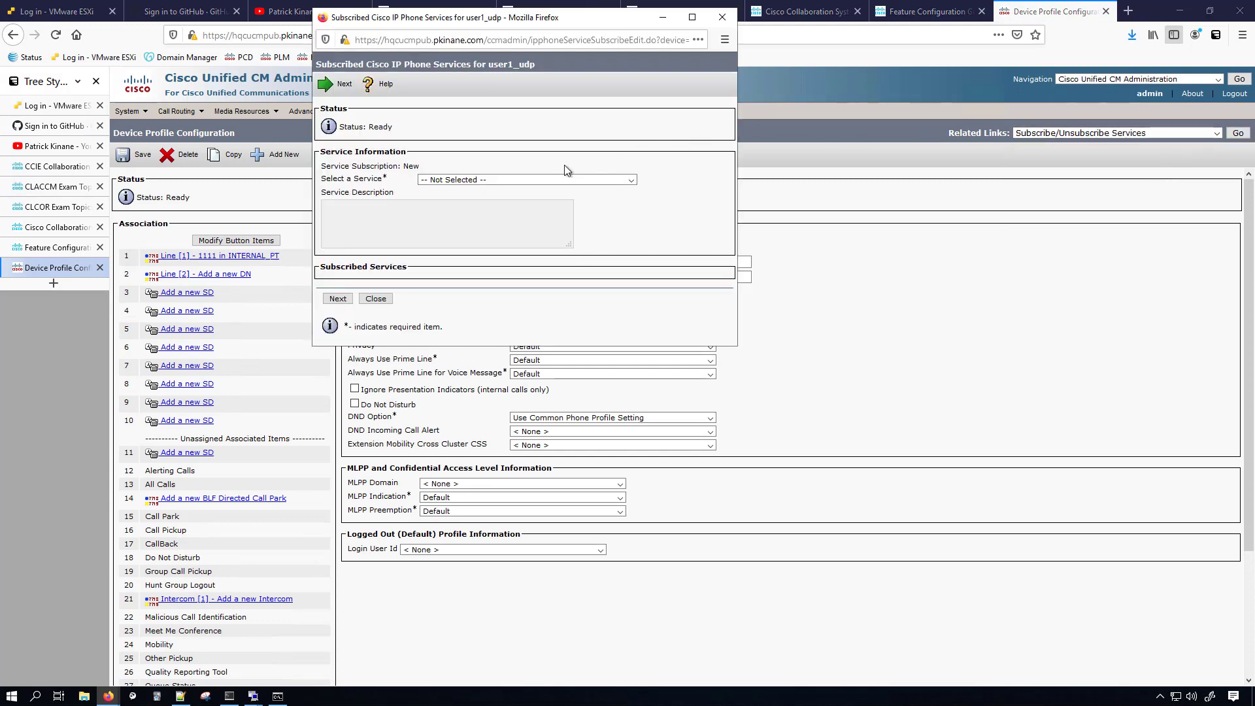
click(542, 178)
click(512, 205)
click(338, 299)
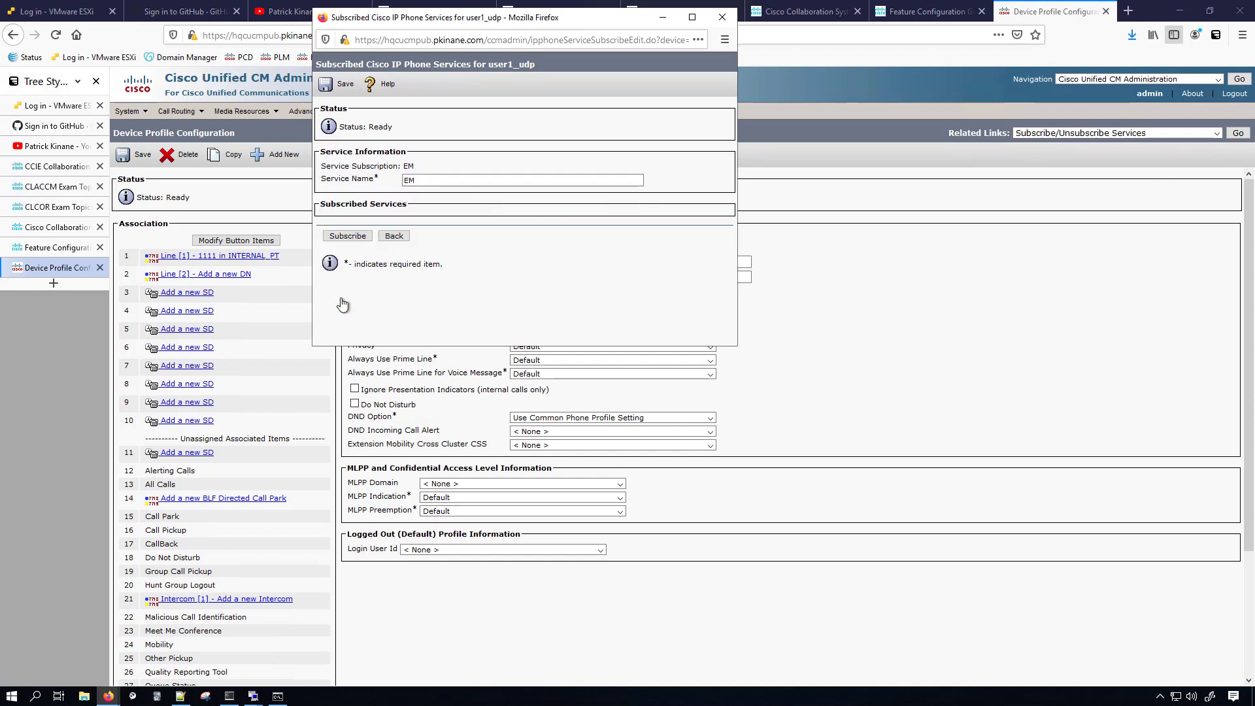
click(348, 238)
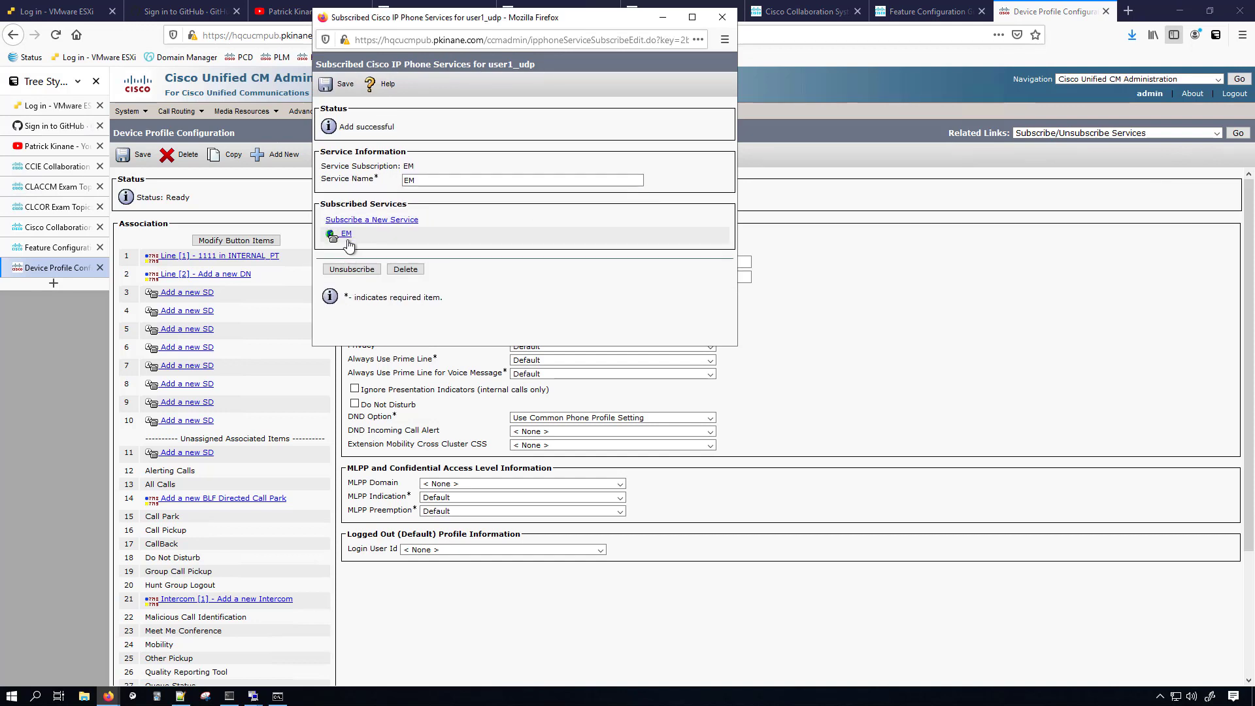
click(730, 19)
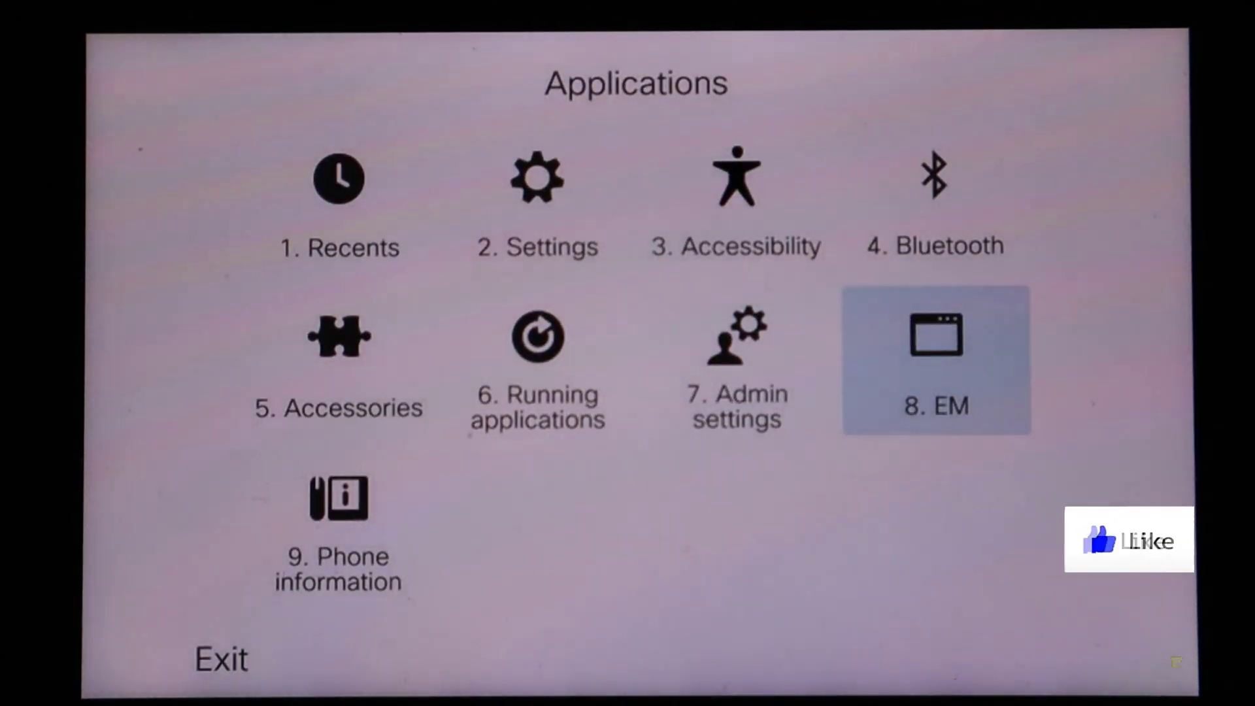
- Open 8. EM on the phone and answer Yes to 'Logout user1?'
key(Return)
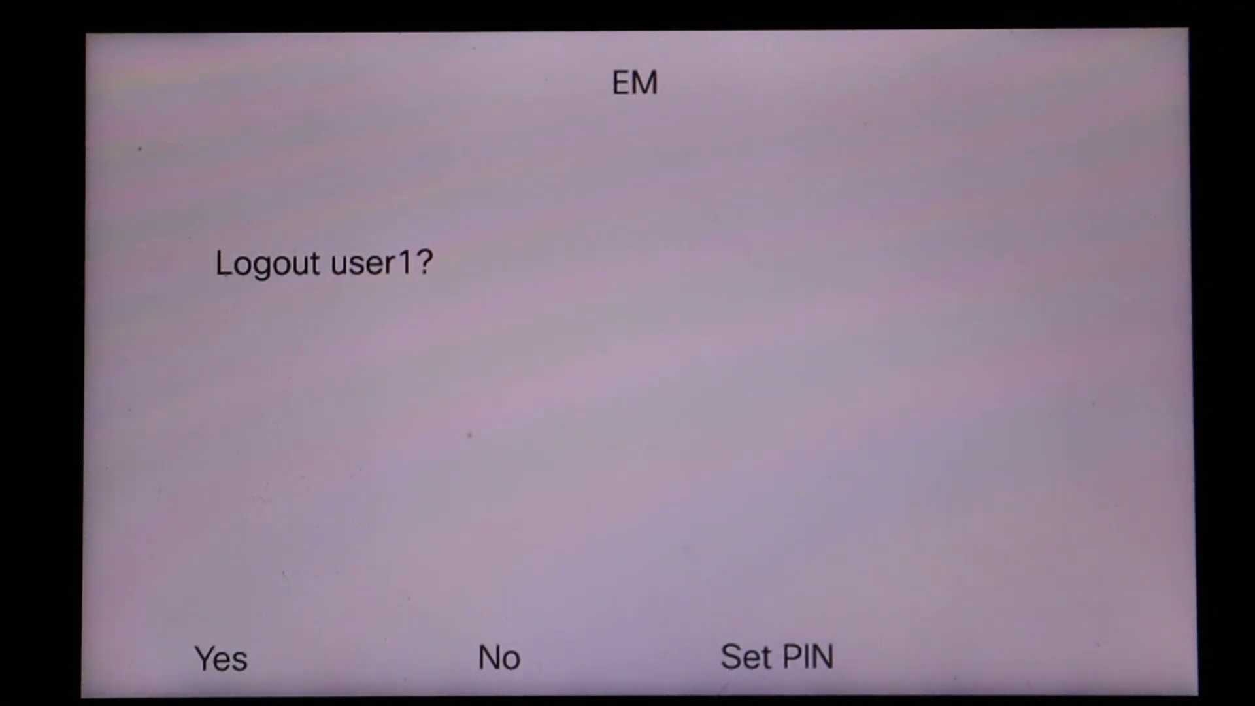
click(221, 657)
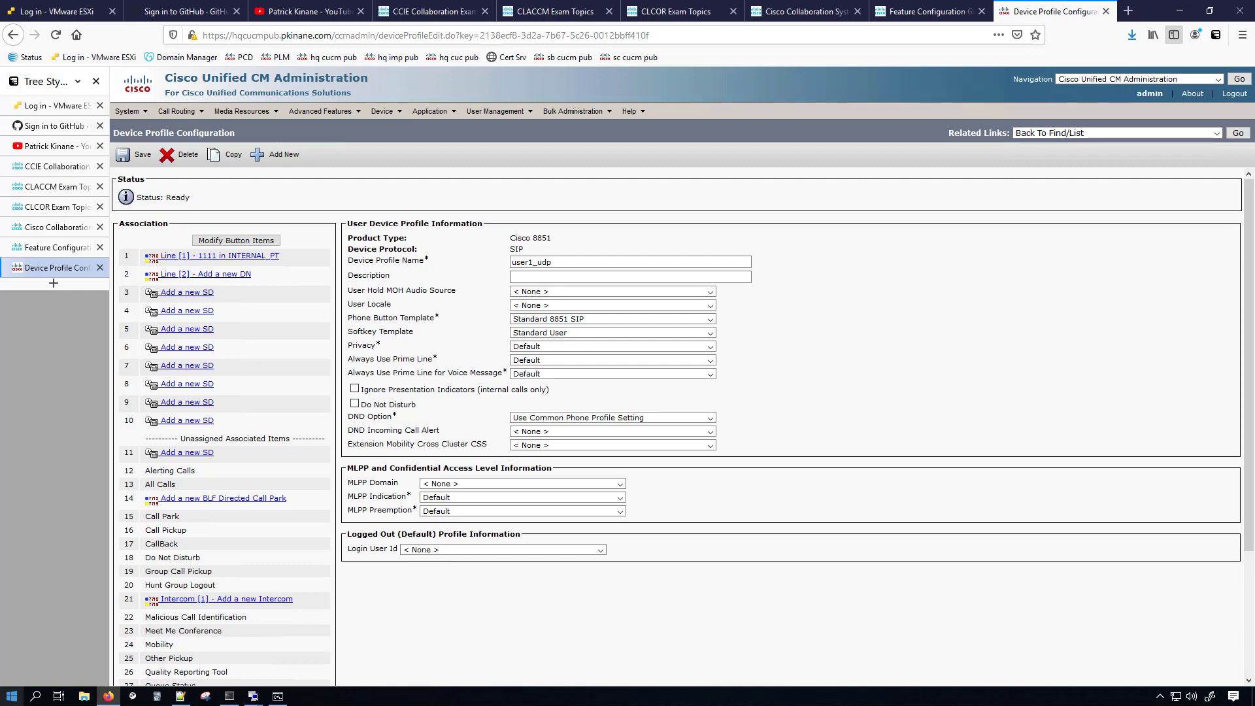
- Return to the Feature Configuration Guide and scroll to the Extension Mobility Cross Cluster Troubleshooting heading
click(53, 251)
scroll(338, 364, up, 4)
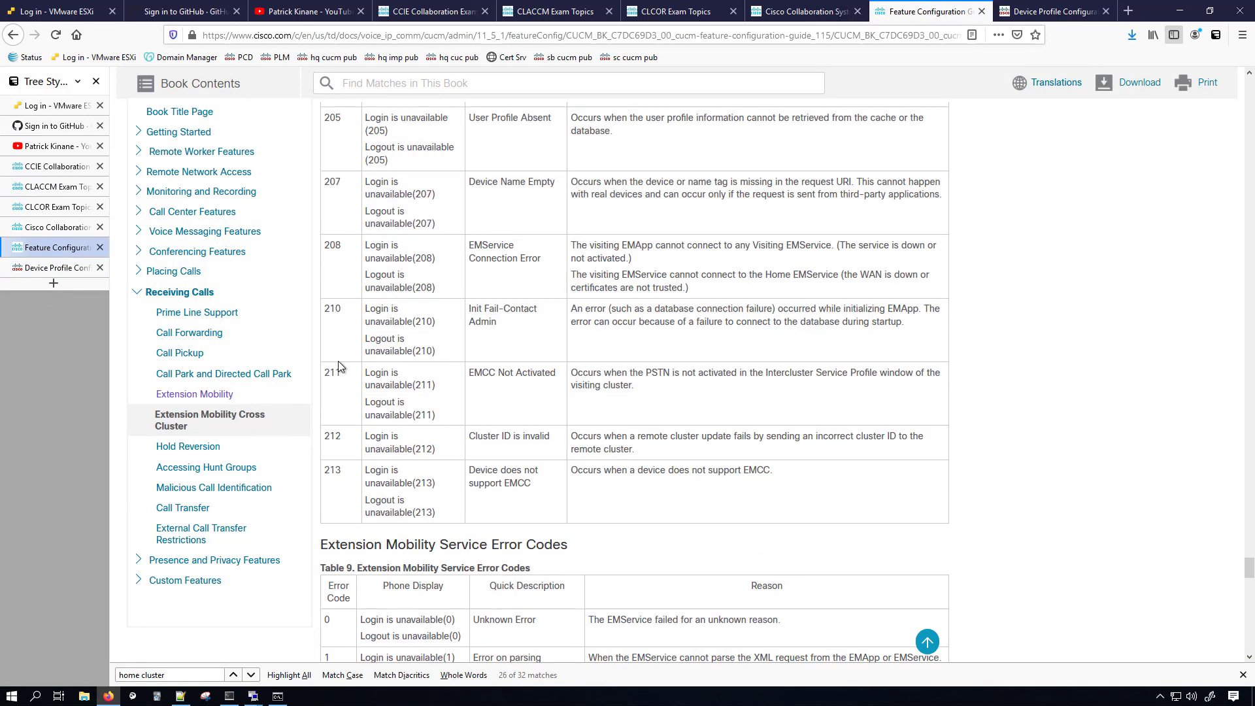
scroll(339, 366, up, 15)
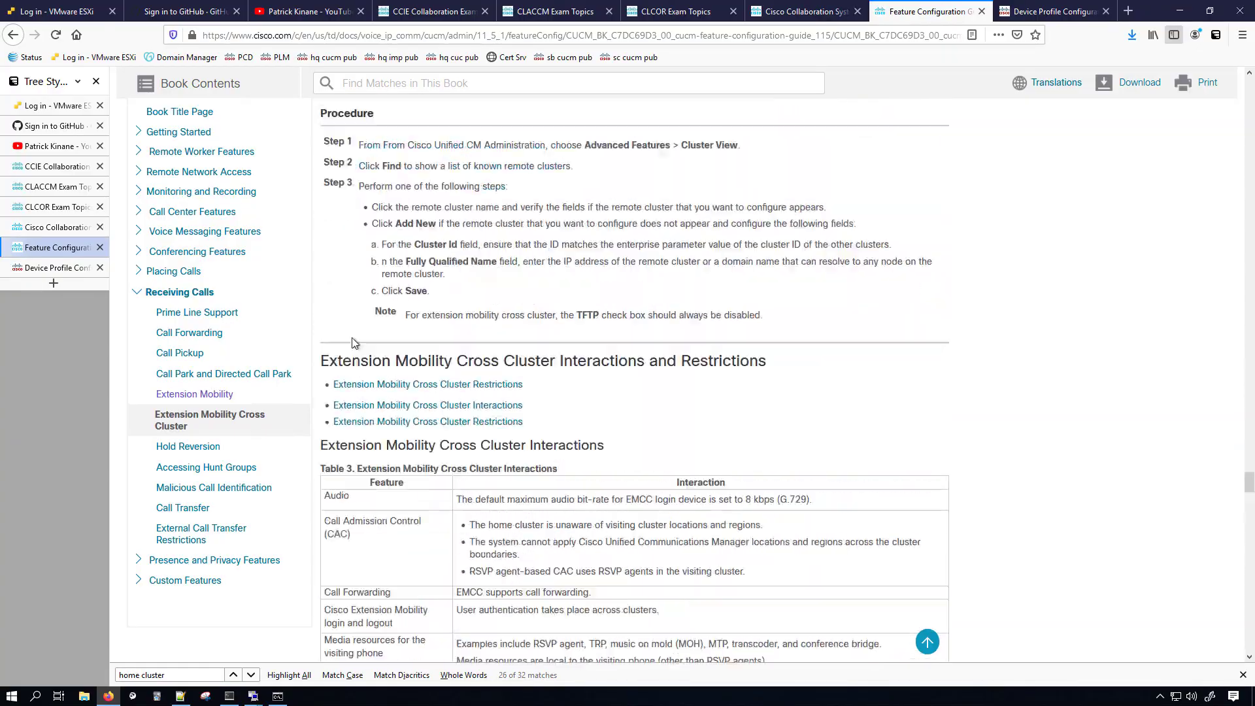
scroll(354, 343, up, 15)
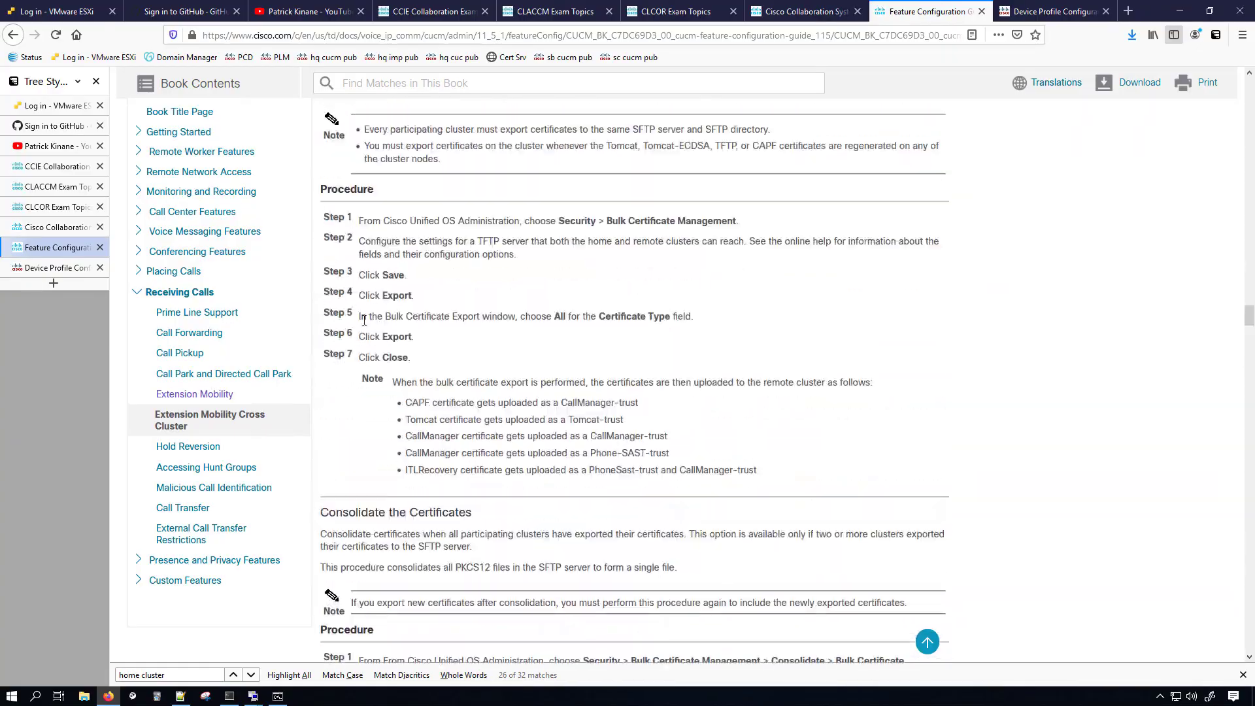
scroll(364, 320, up, 20)
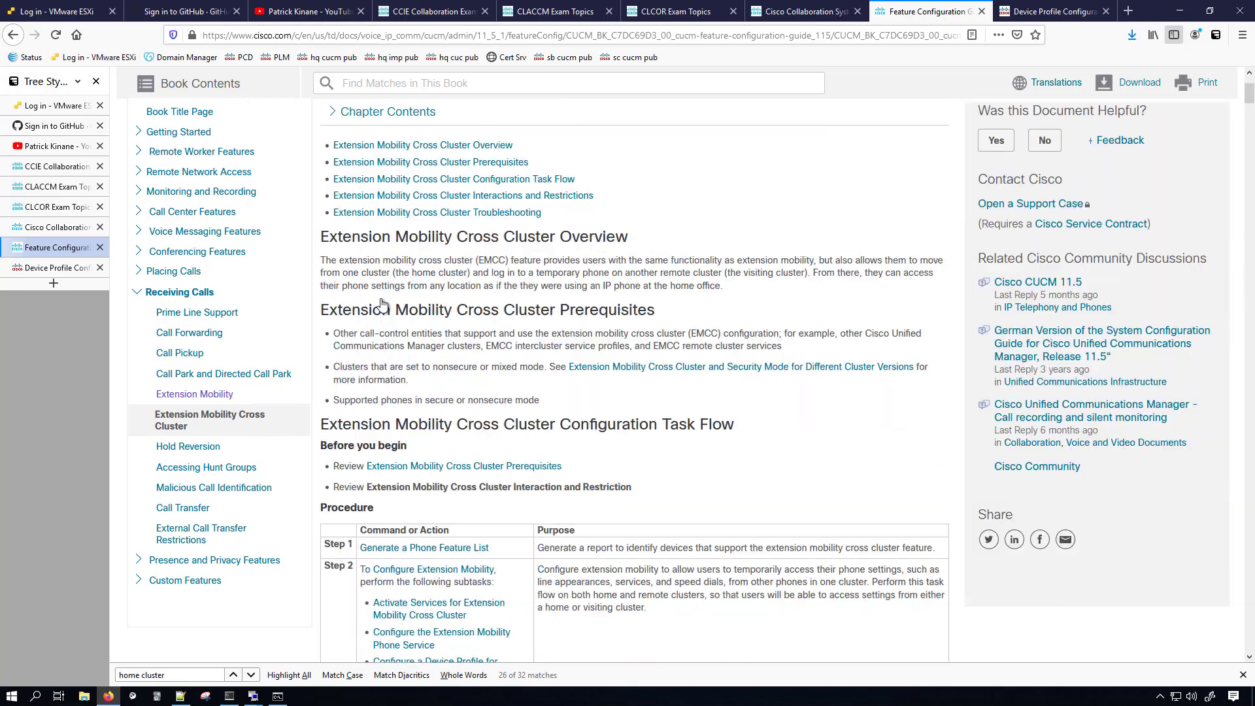
scroll(383, 303, up, 5)
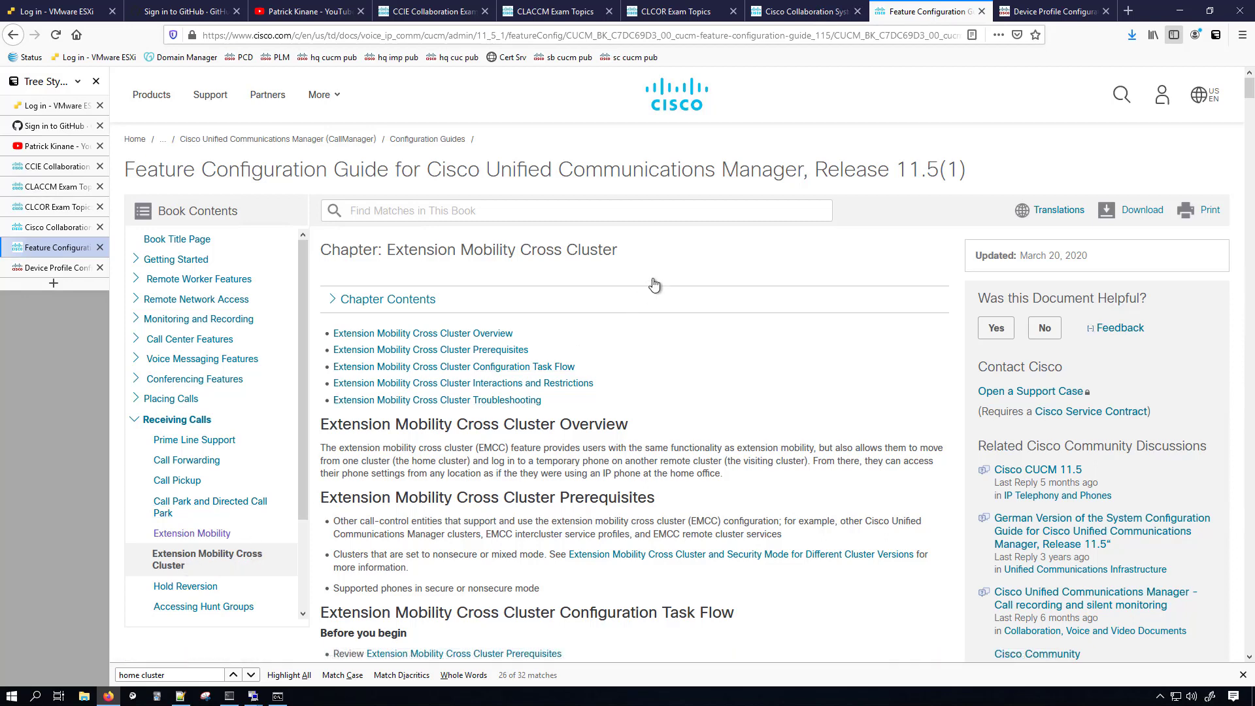
scroll(601, 340, down, 15)
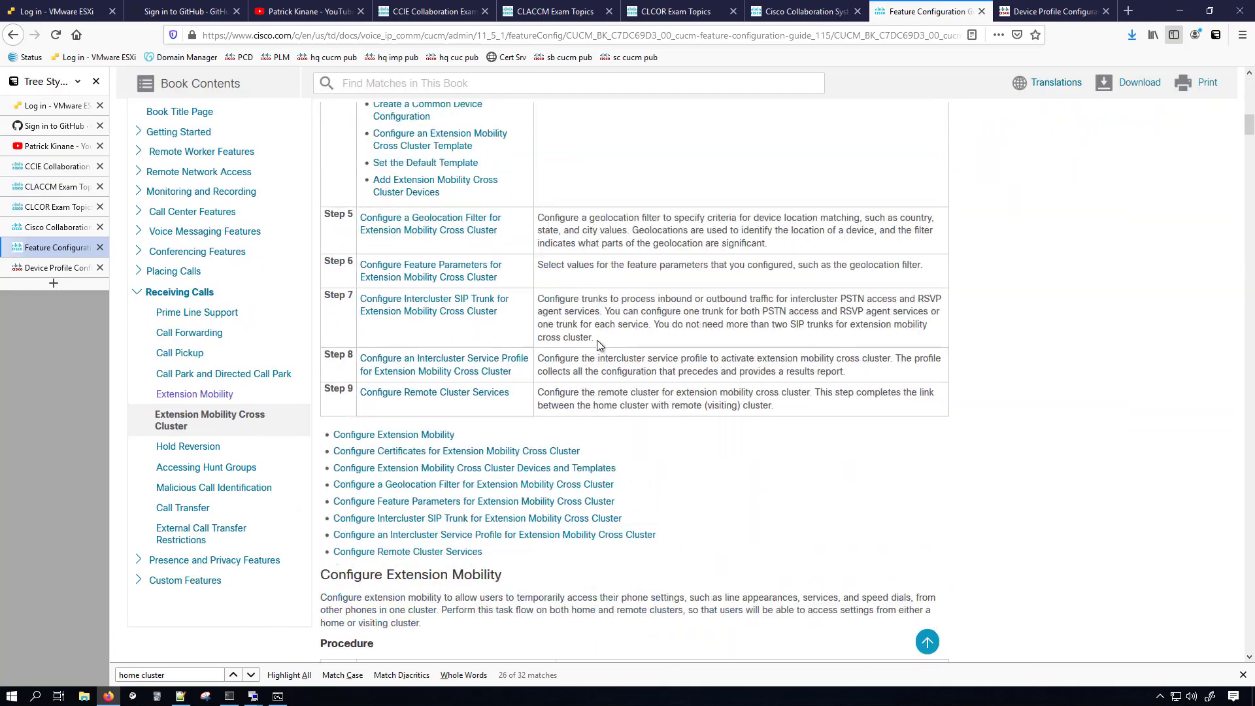
scroll(598, 344, down, 6)
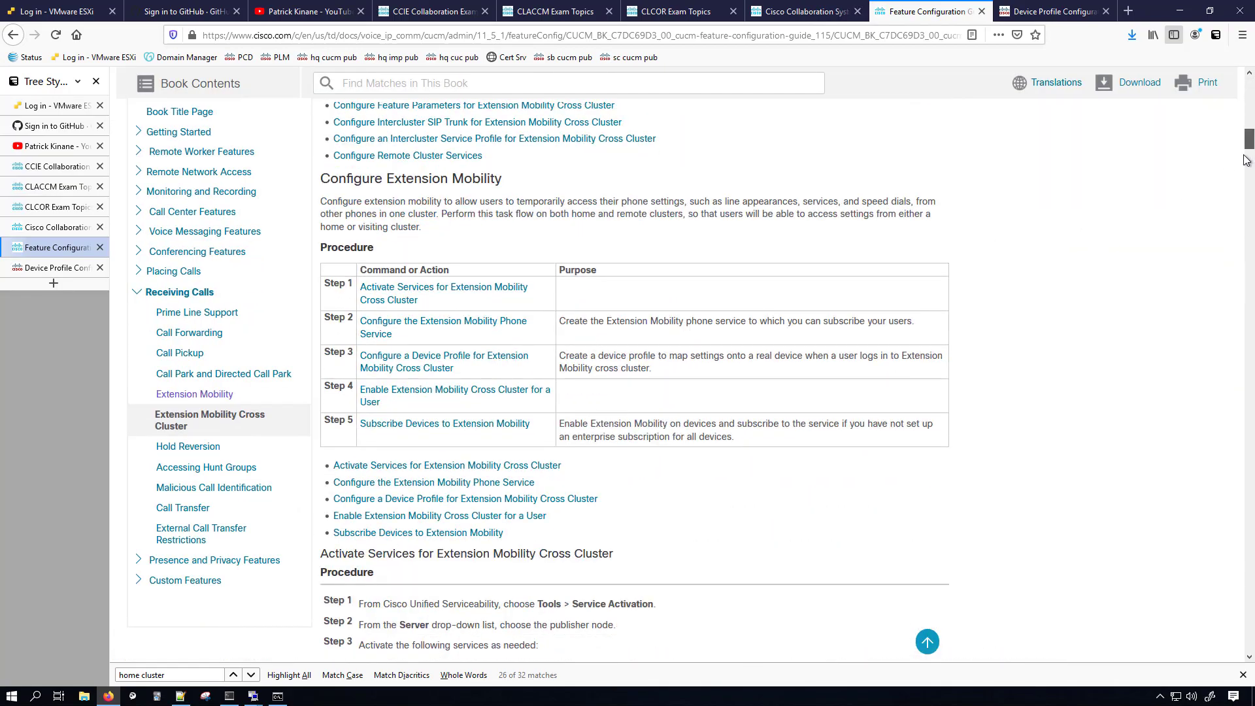
drag(1246, 160, 1243, 232)
drag(1233, 282, 1248, 584)
scroll(477, 304, up, 12)
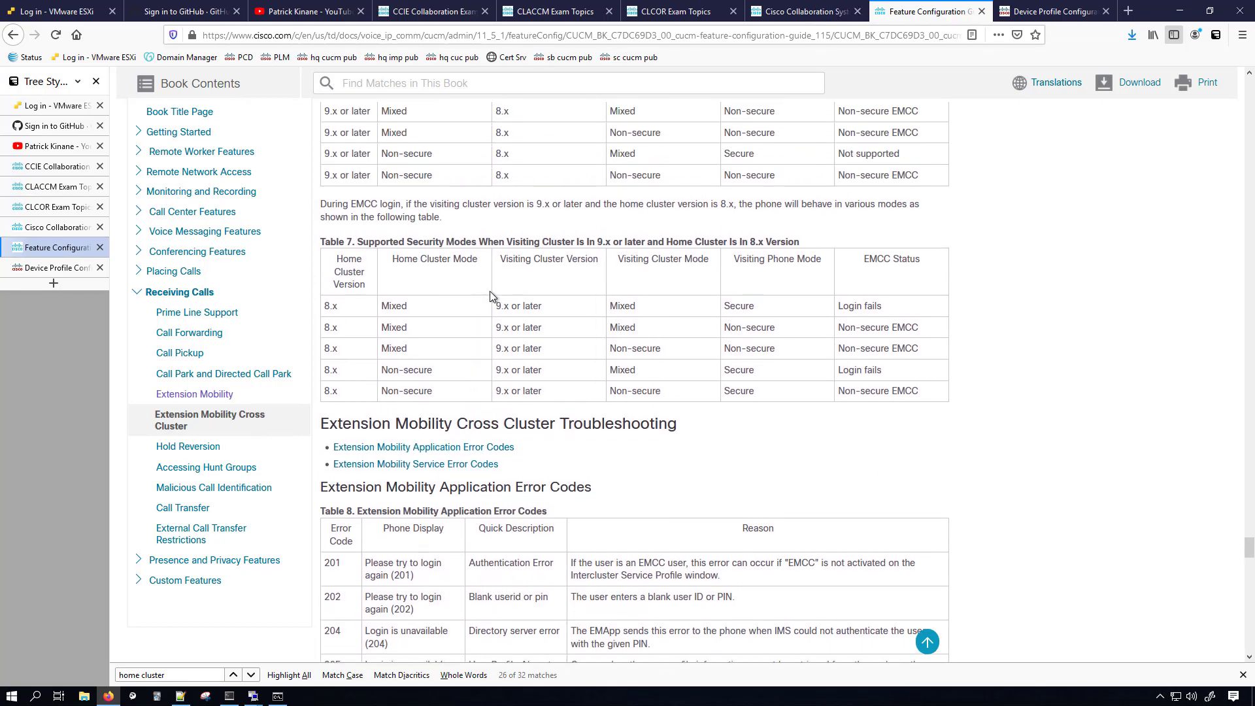
- Highlight the EMCC troubleshooting heading and begin reading down the error code tables
triple_click(376, 427)
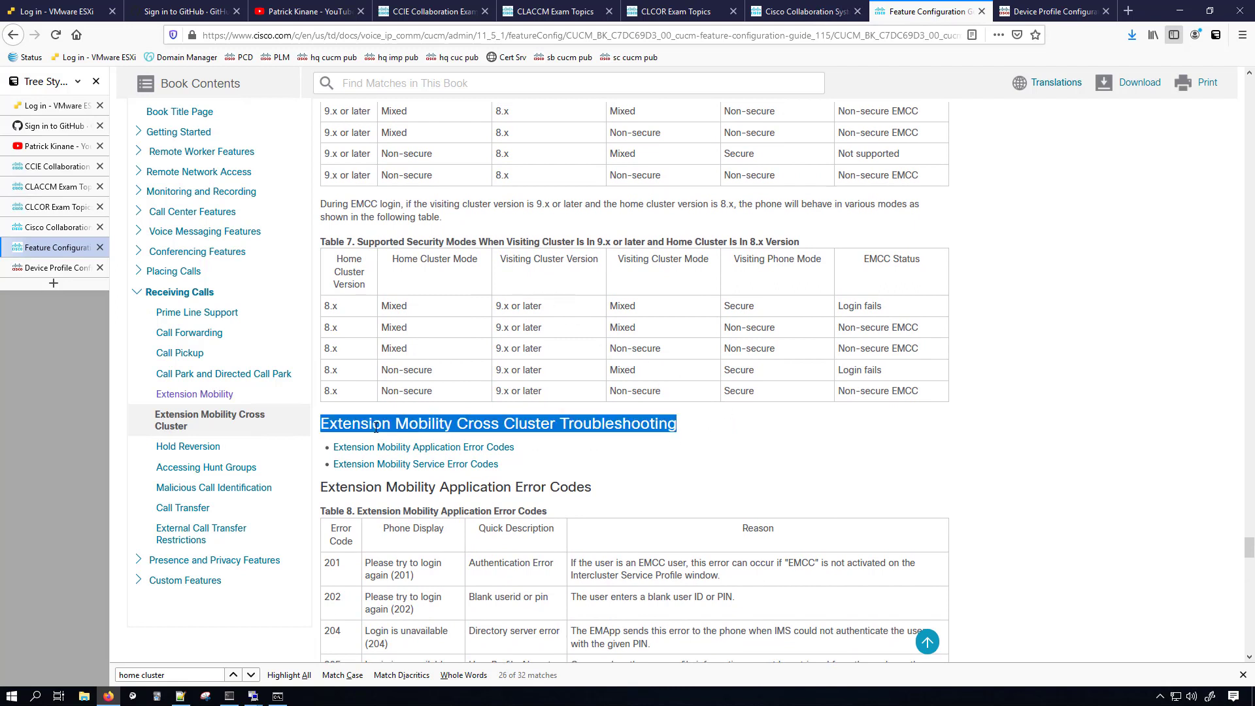
click(579, 429)
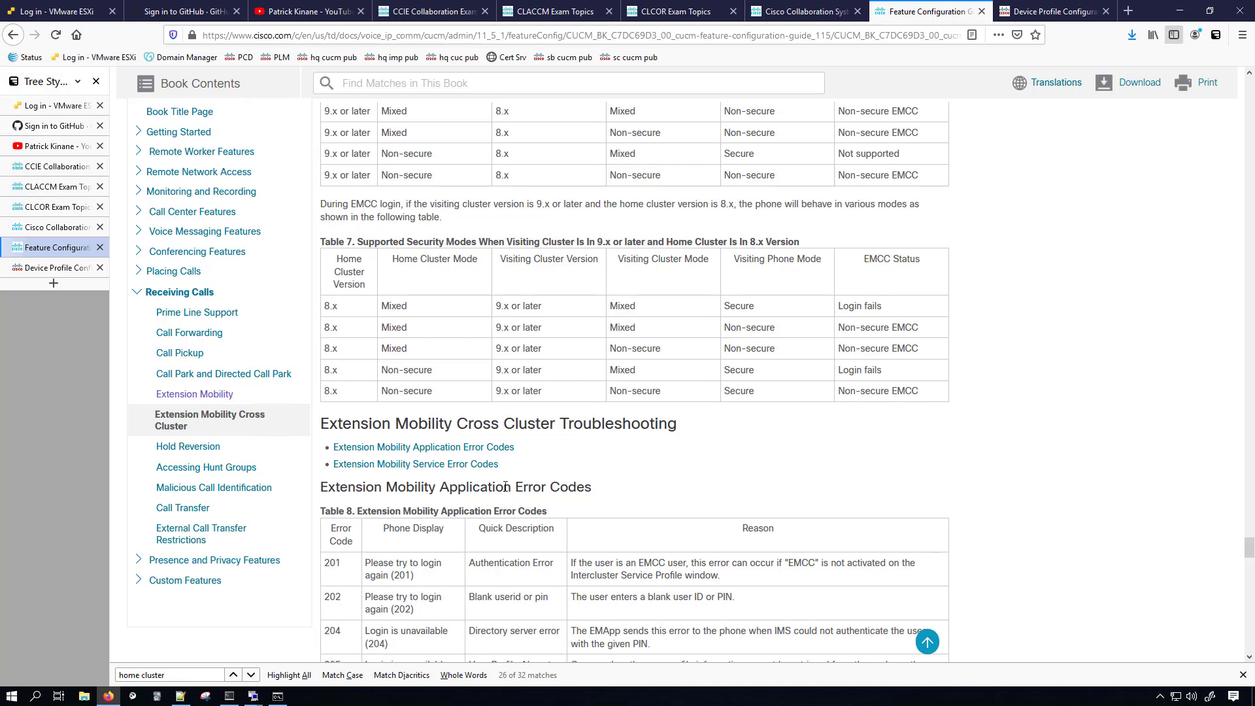
scroll(509, 418, down, 4)
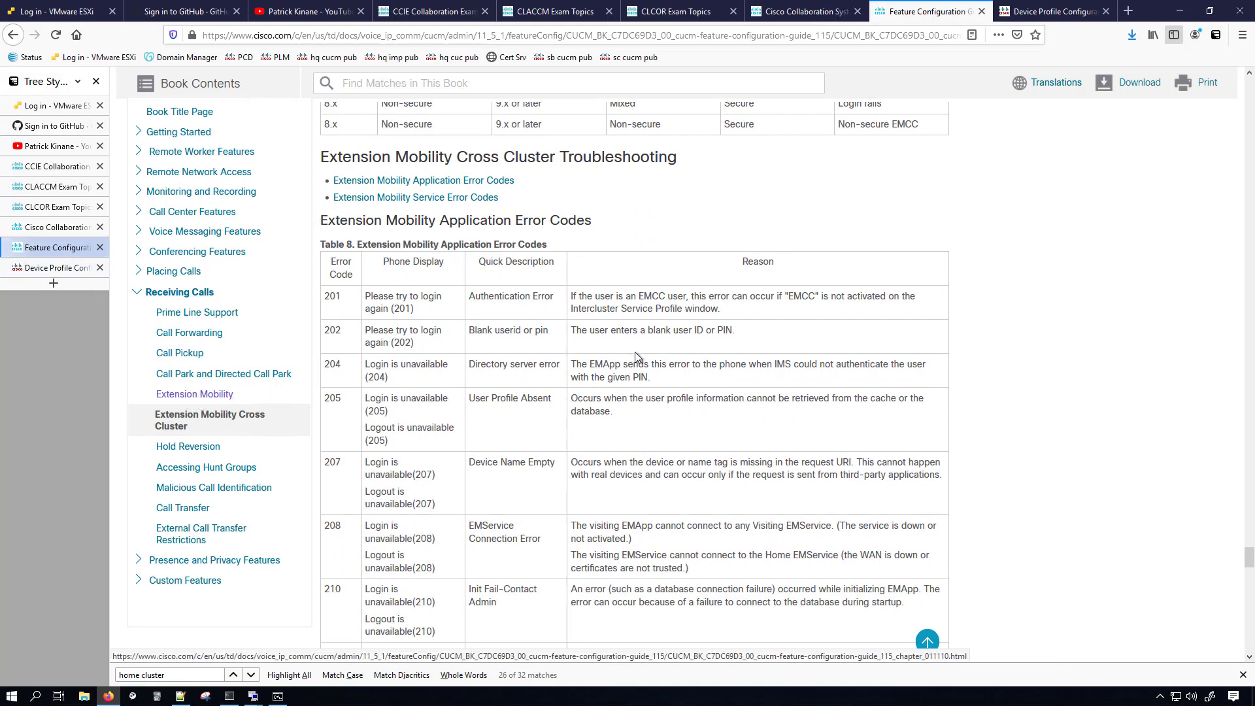
scroll(626, 343, down, 2)
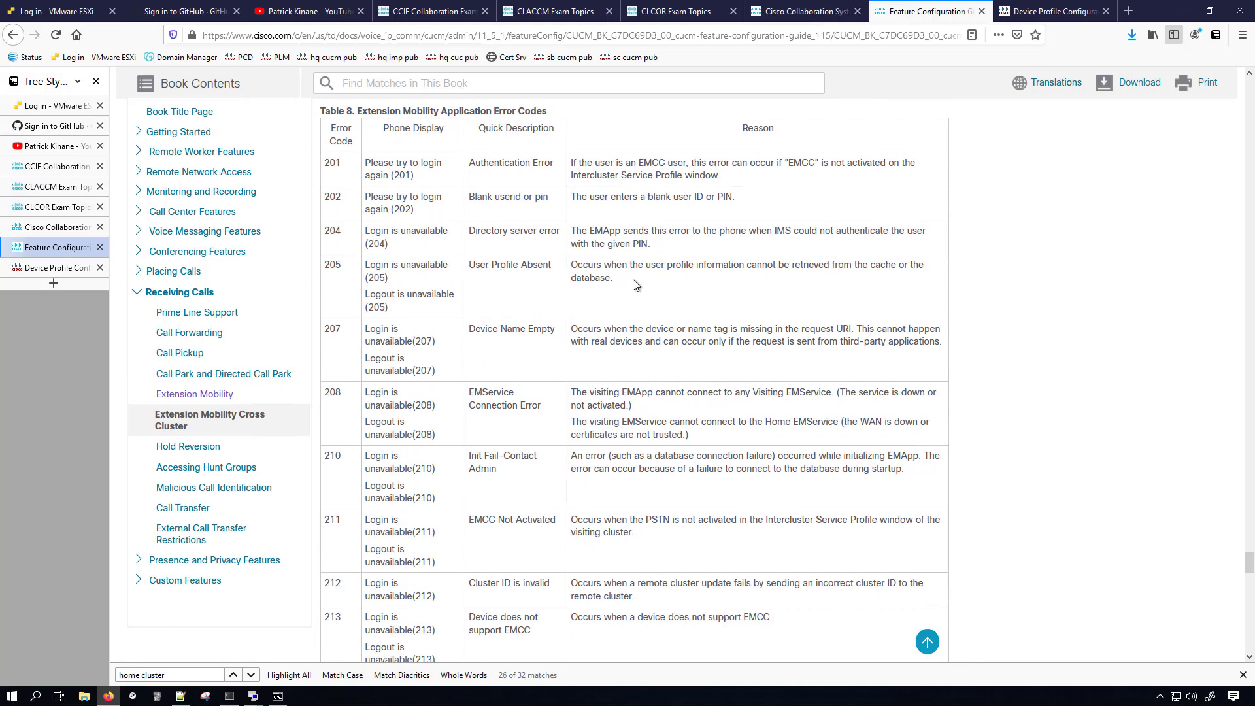
scroll(634, 284, down, 5)
scroll(634, 280, down, 2)
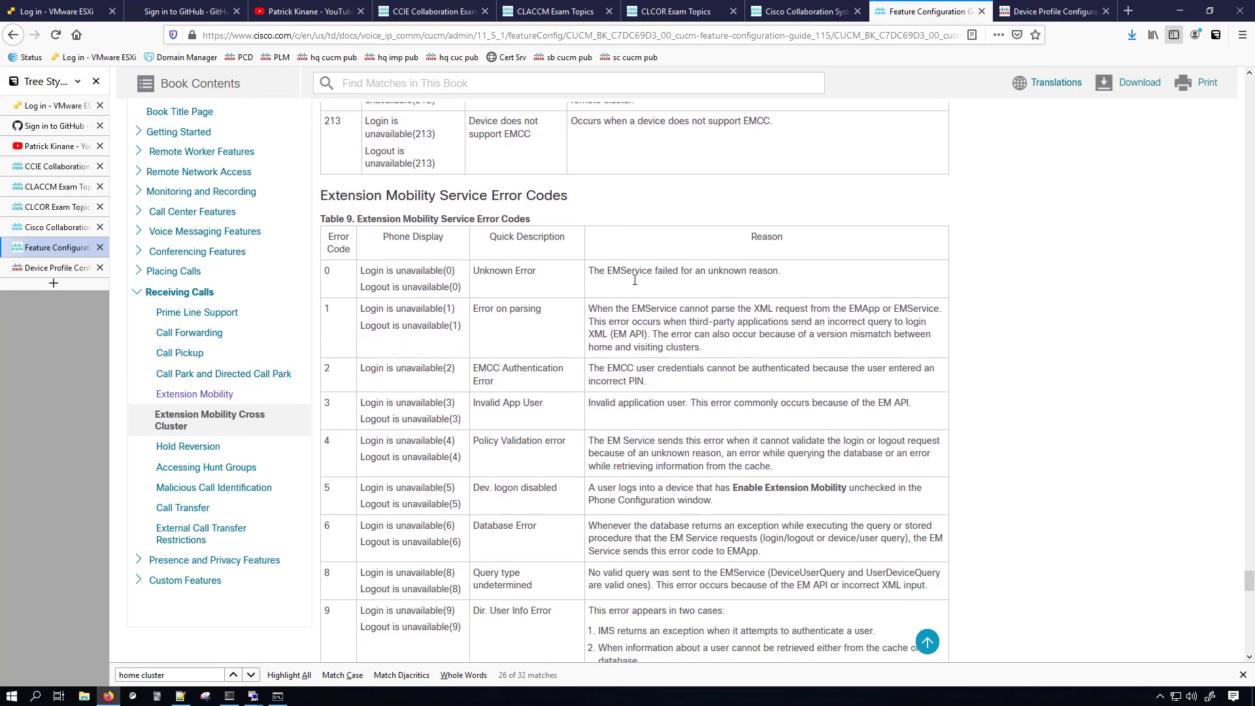
scroll(639, 272, down, 1)
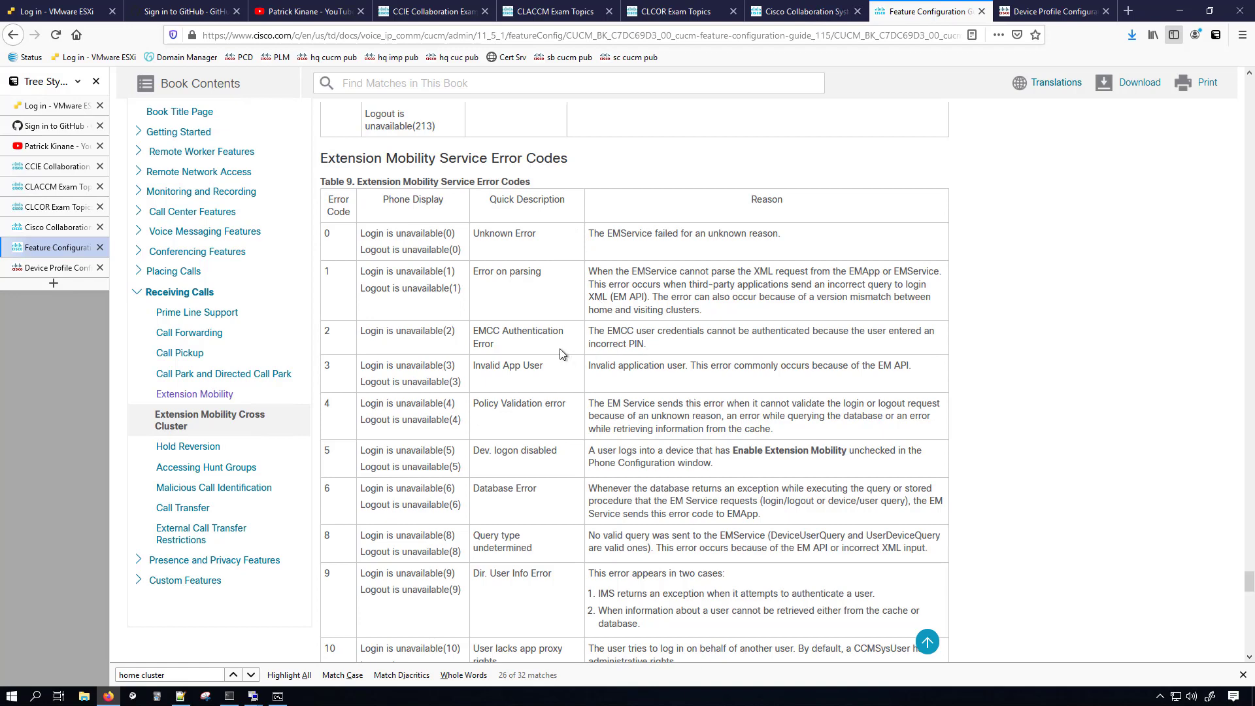
- Scroll past the EMCC codes ending at 213, then back up to Table 9, Extension Mobility Service Error Codes
scroll(562, 352, down, 3)
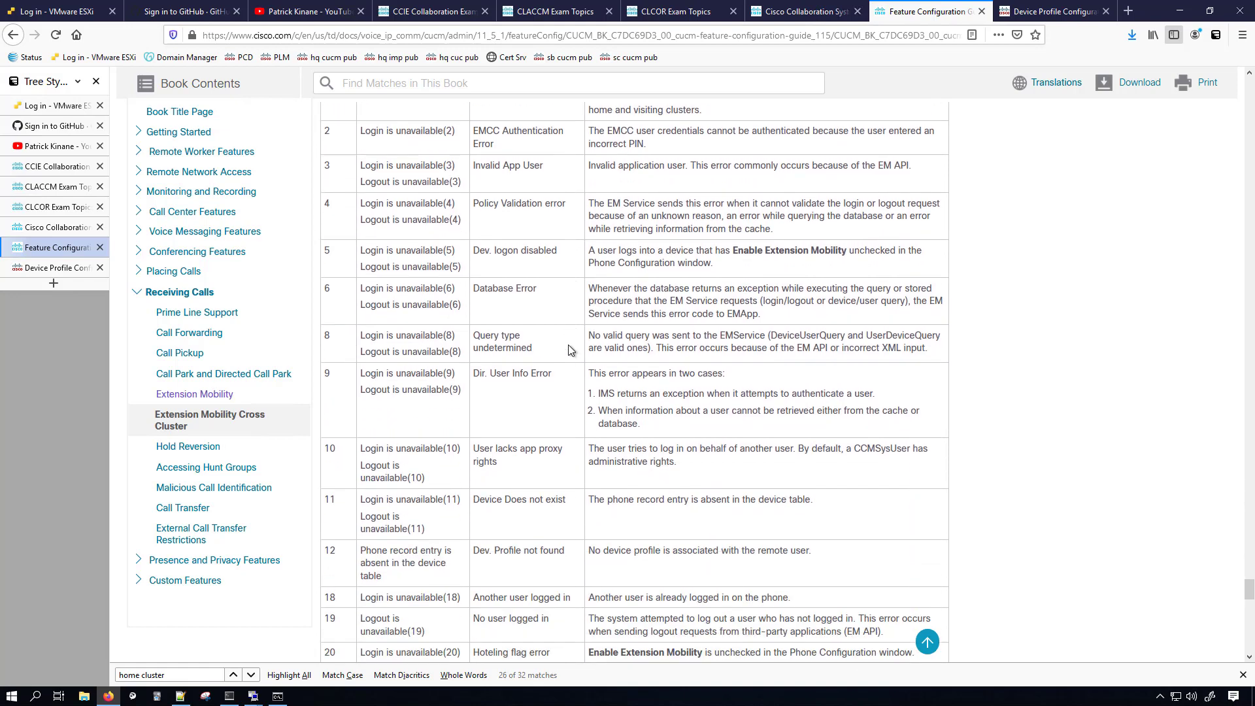
scroll(569, 350, down, 5)
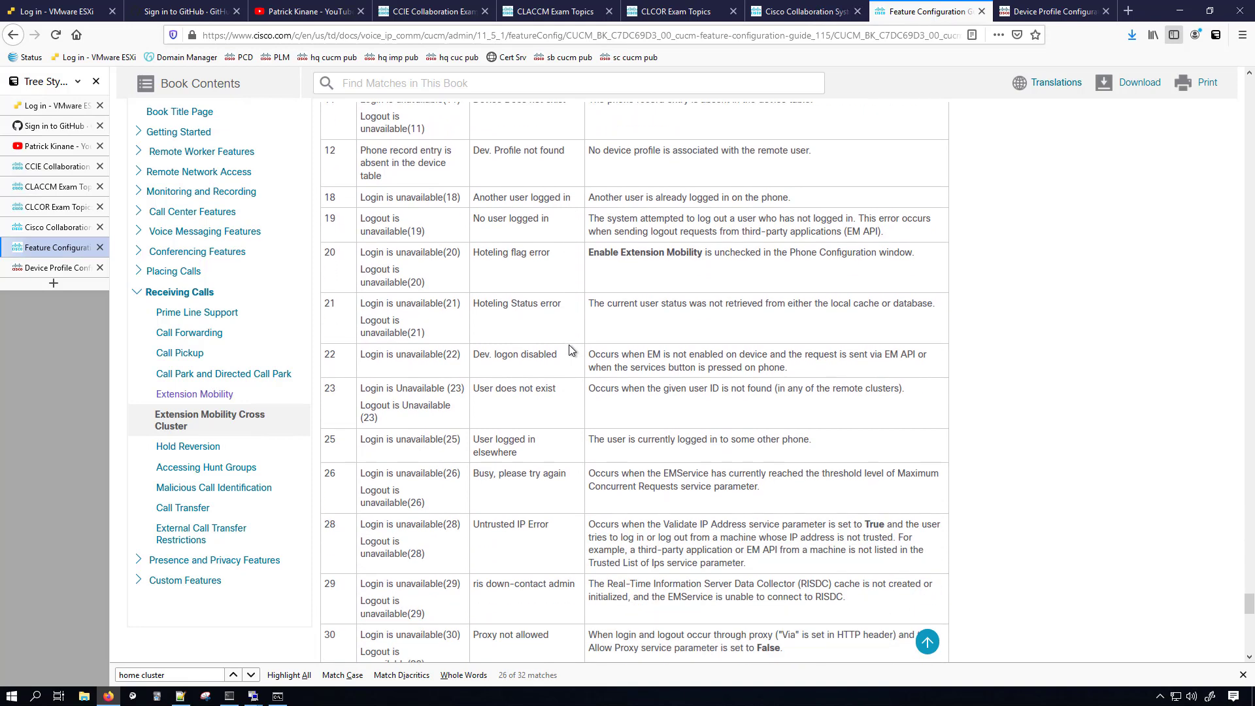
scroll(569, 349, down, 7)
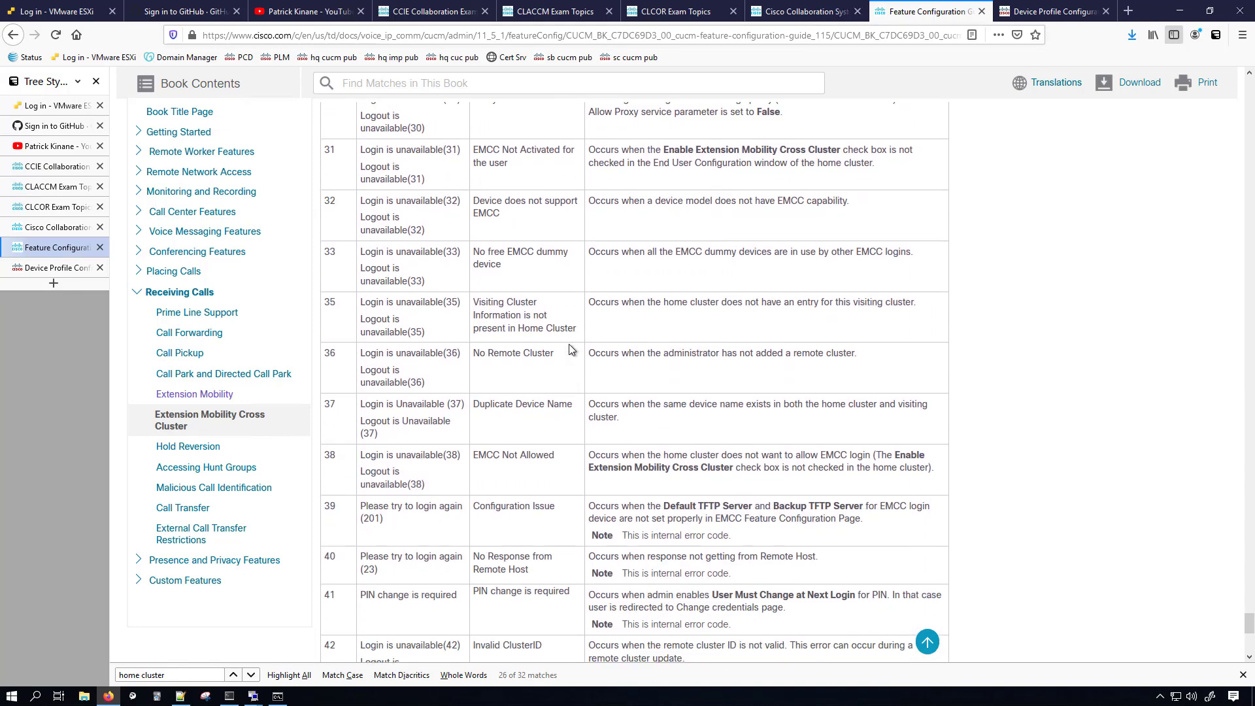
scroll(568, 350, down, 3)
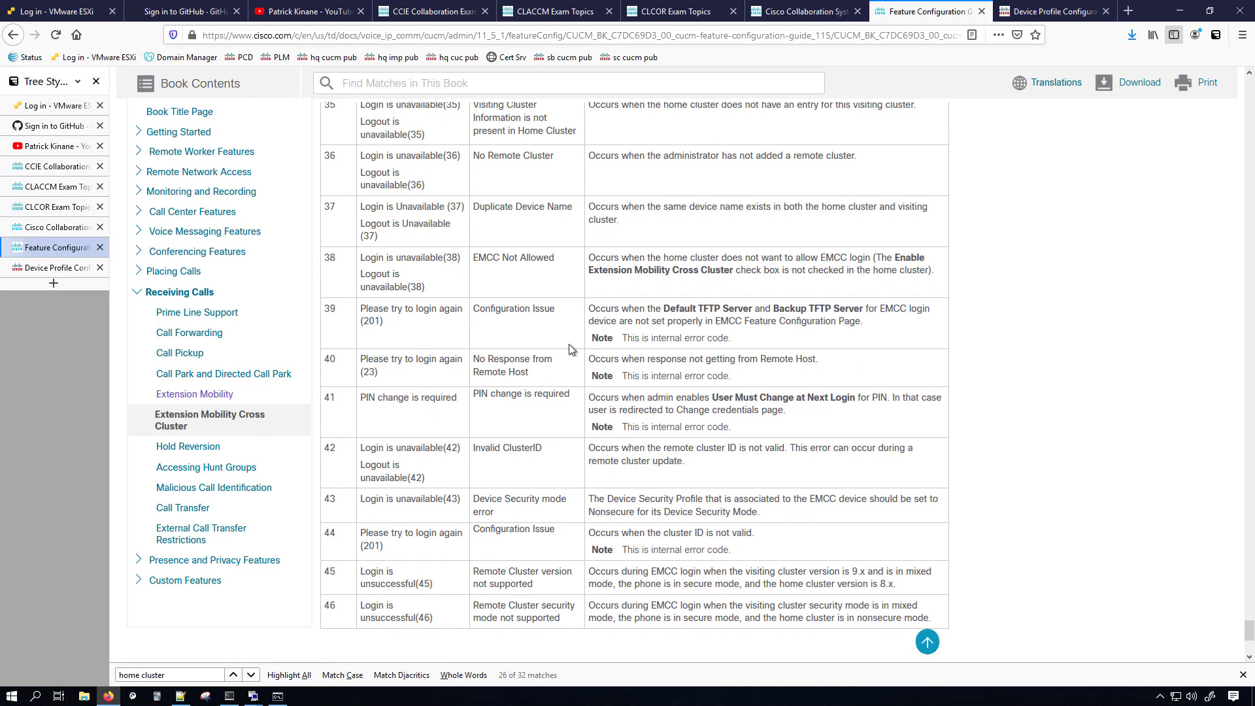
scroll(569, 343, down, 1)
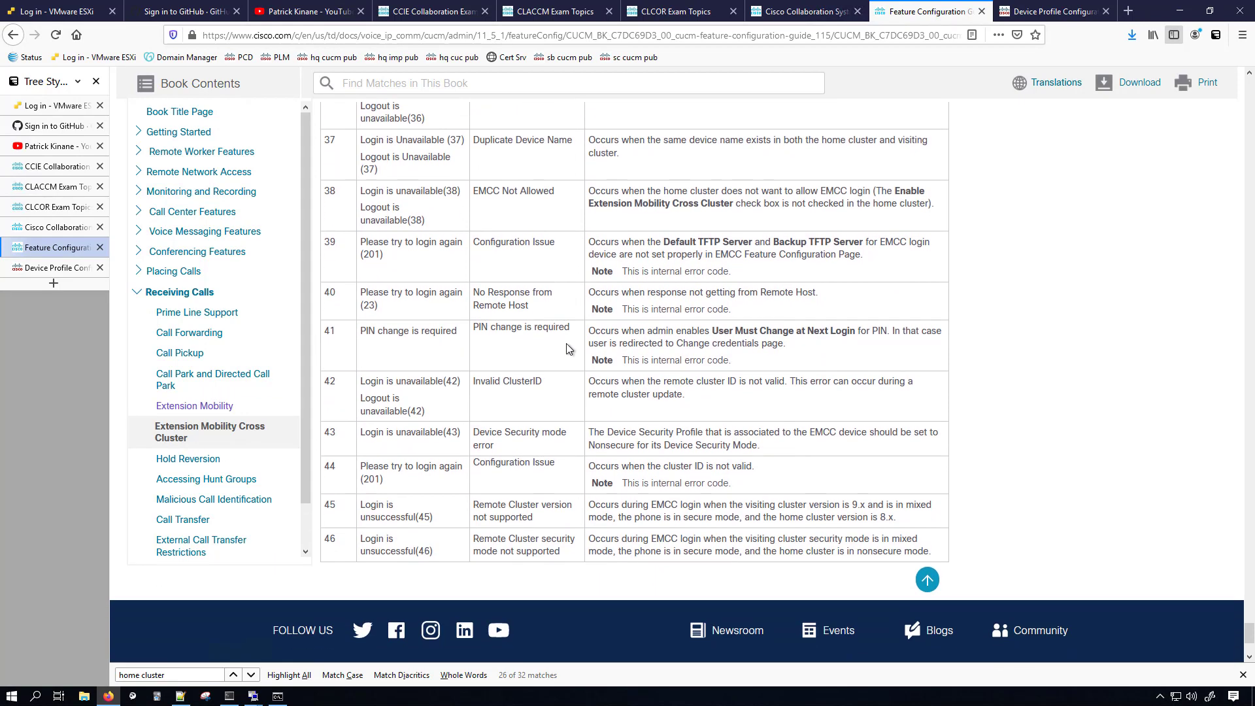
scroll(567, 348, up, 7)
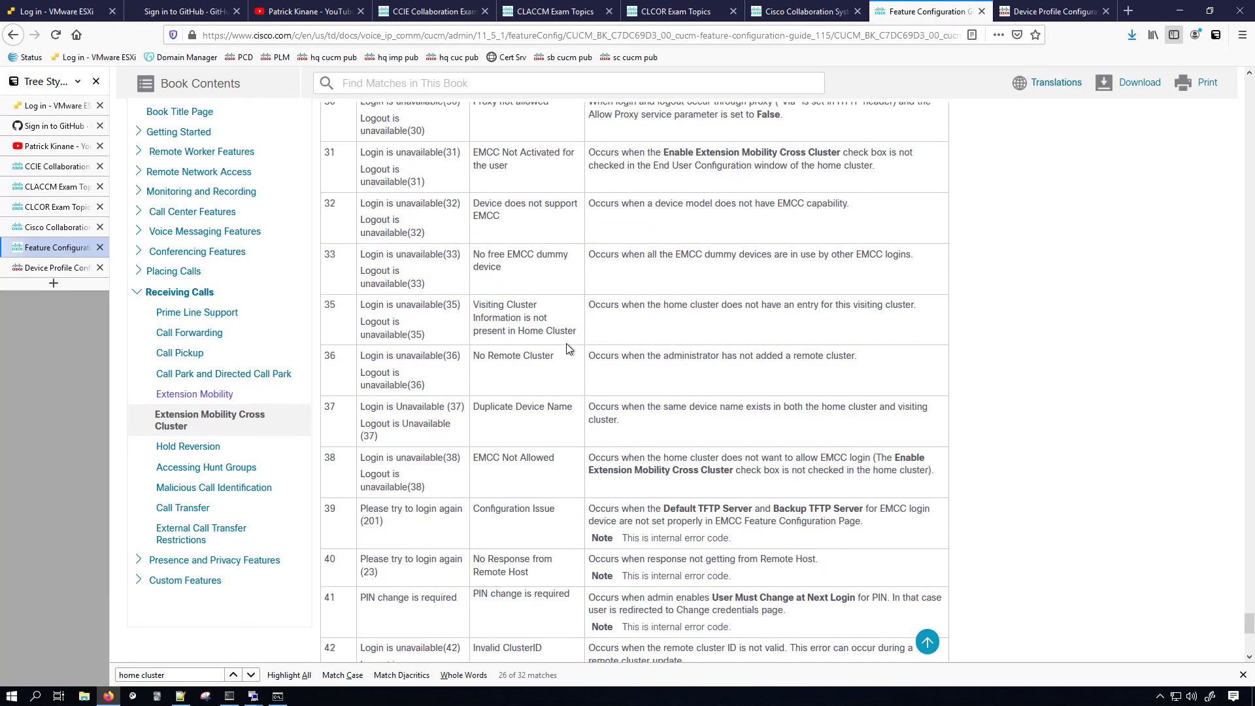
scroll(517, 305, up, 4)
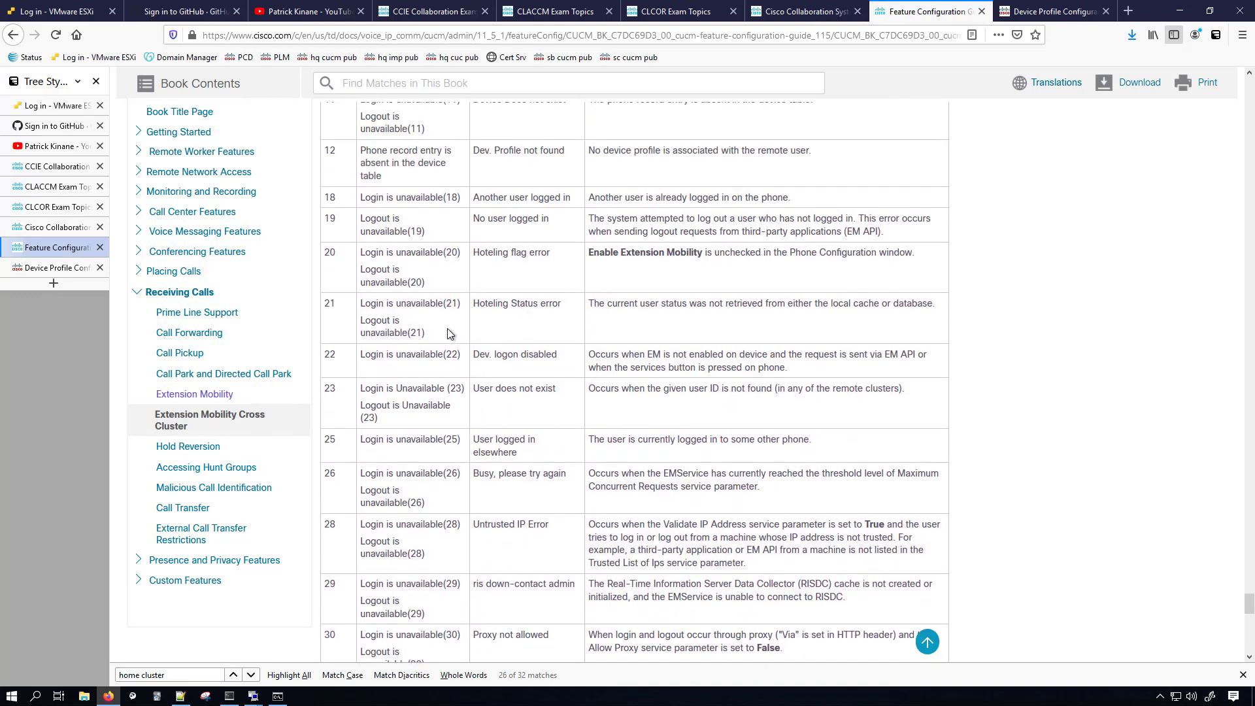
scroll(448, 334, up, 1)
scroll(448, 334, up, 5)
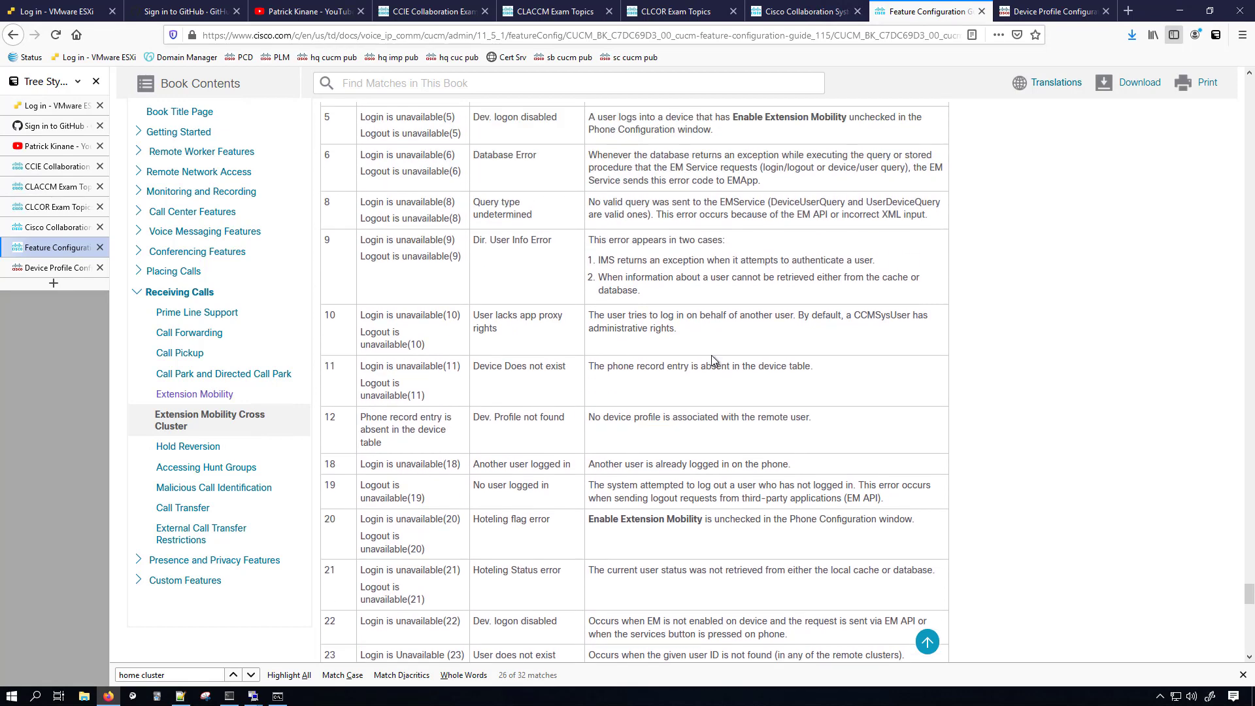
scroll(641, 340, up, 5)
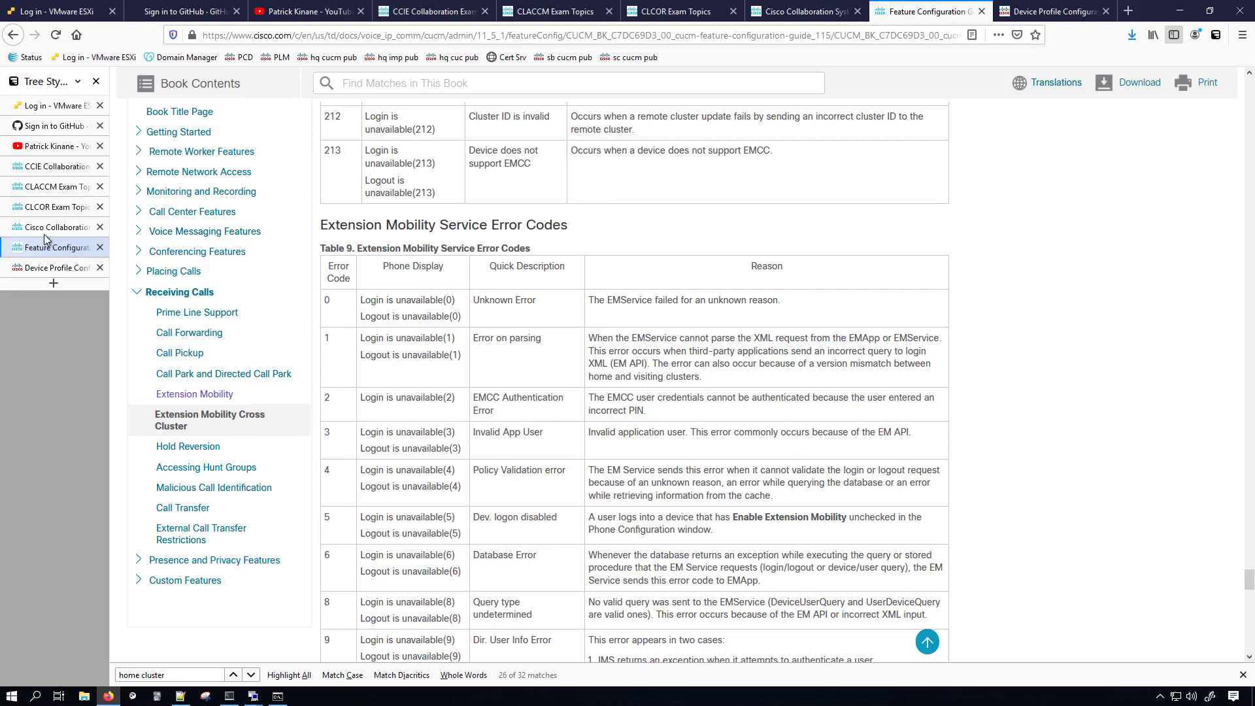
- In CUCM, open phone SEPD4ADBDCE1008 from Device > Phone
click(49, 267)
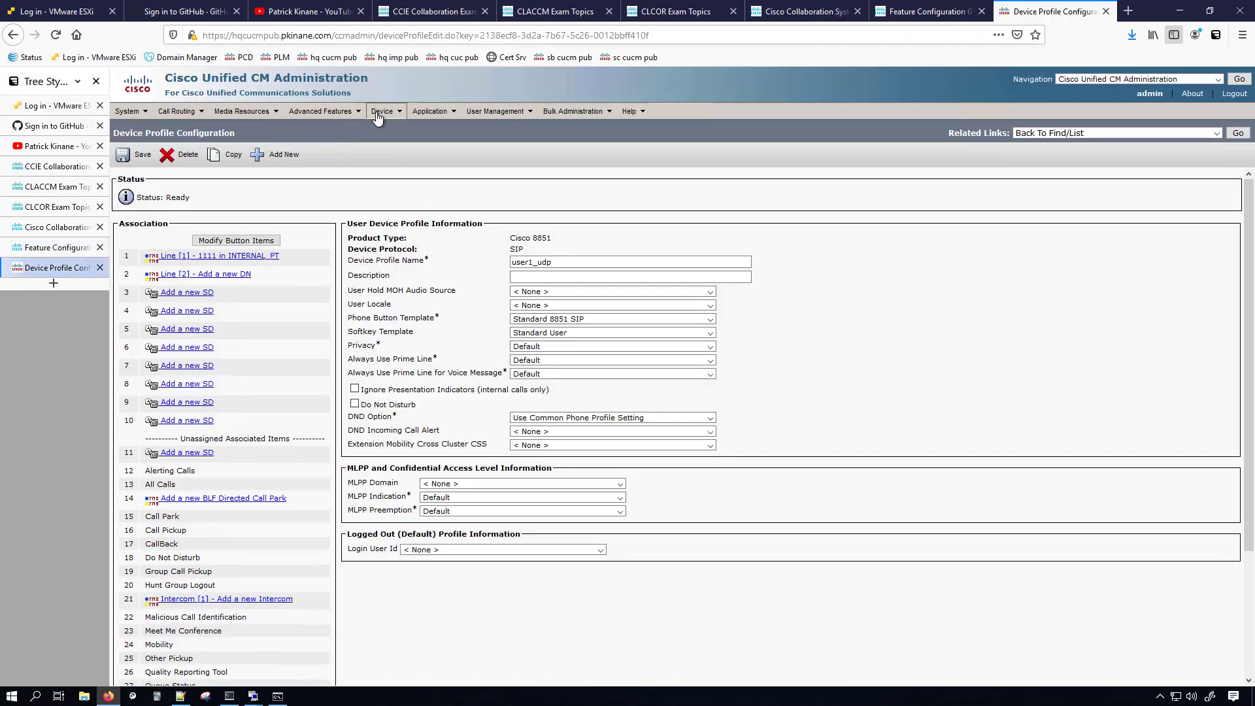
mouse_move(377, 116)
click(396, 189)
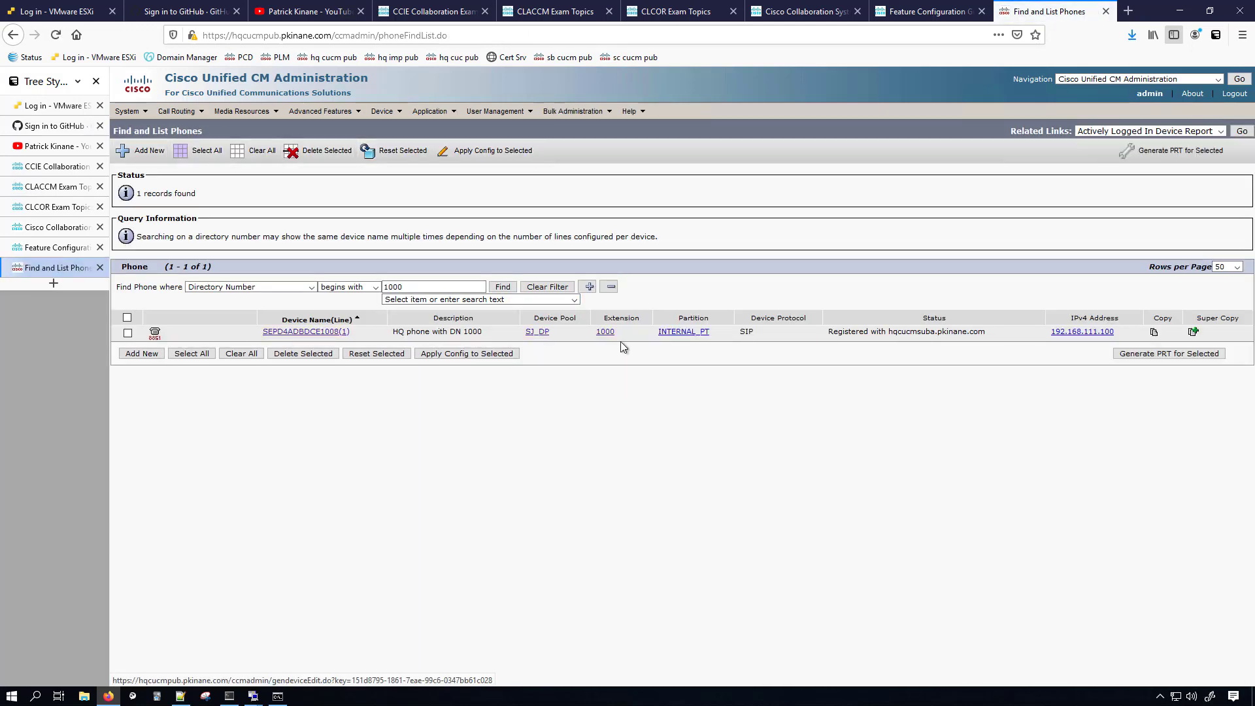
click(315, 333)
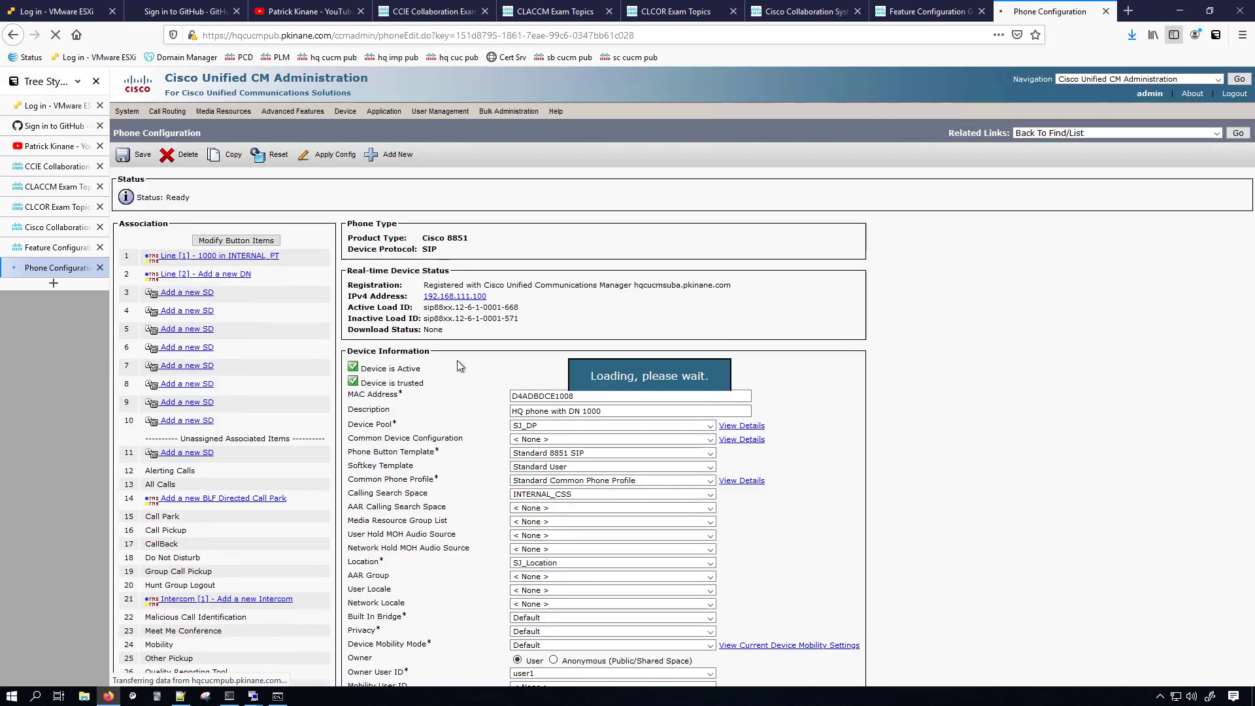
- Confirm Enable Extension Mobility is checked under Extension Information, then return to the guide
scroll(984, 330, down, 1)
scroll(984, 336, down, 15)
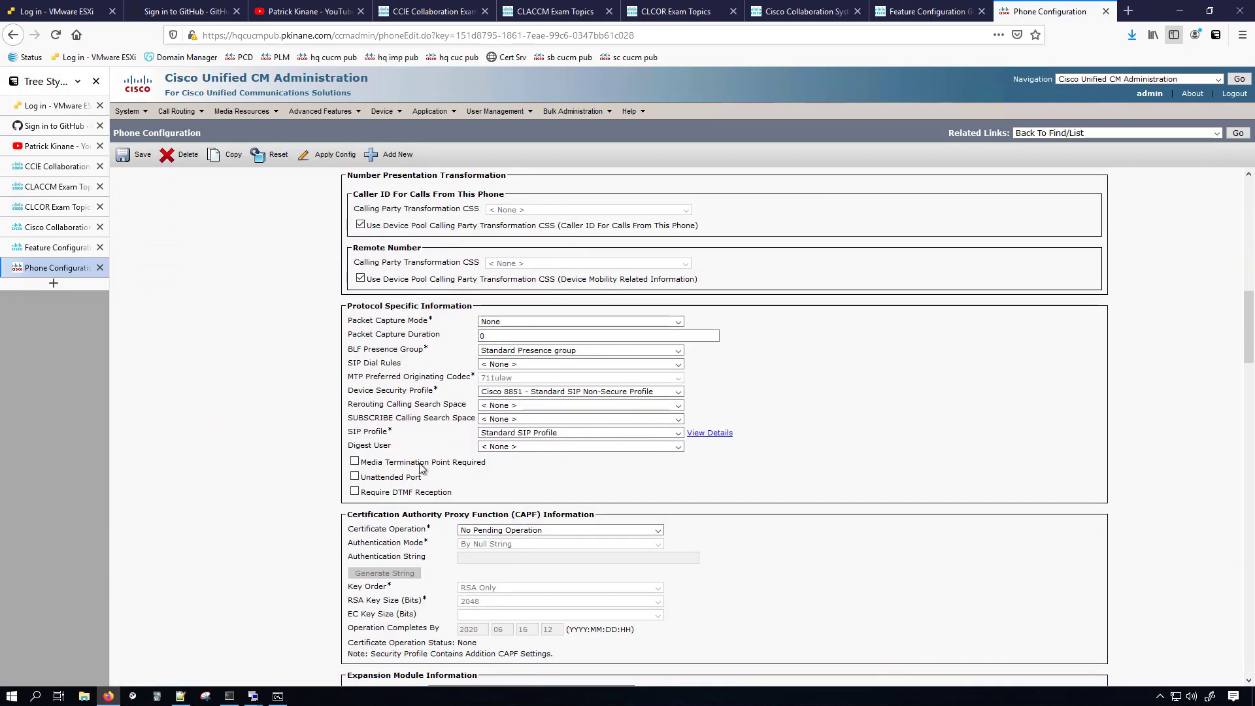
scroll(435, 451, down, 3)
scroll(435, 451, down, 6)
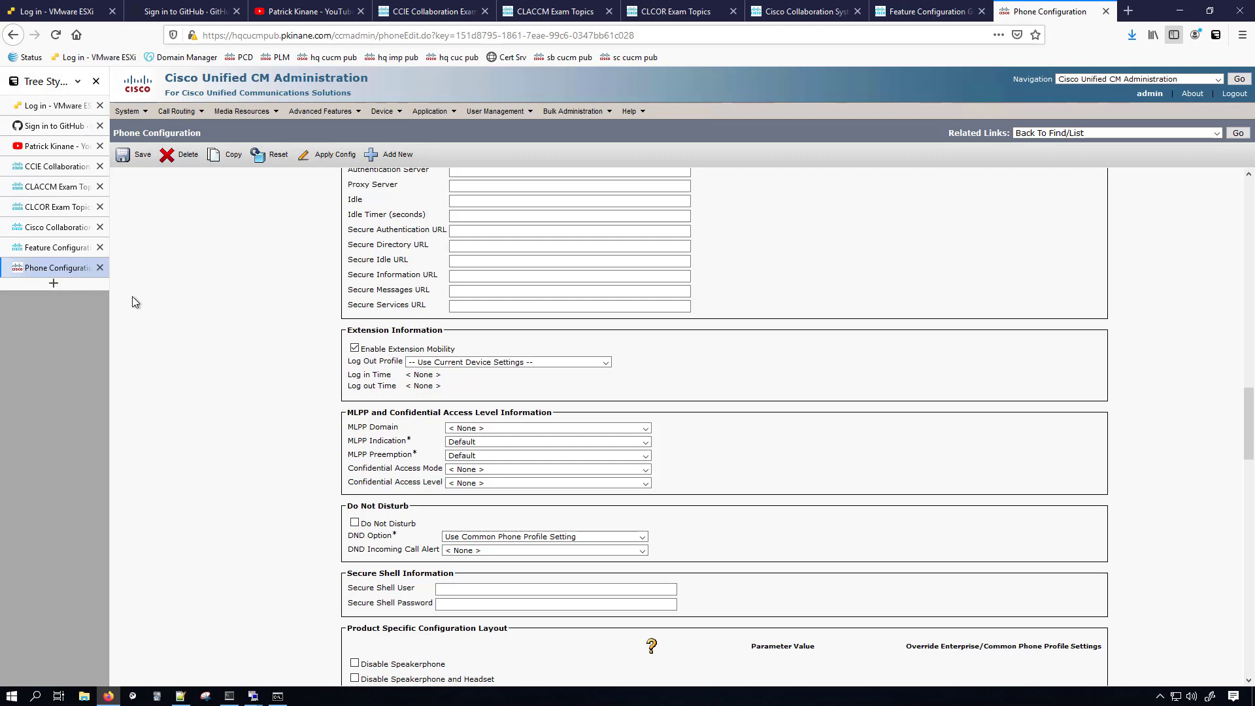
click(61, 247)
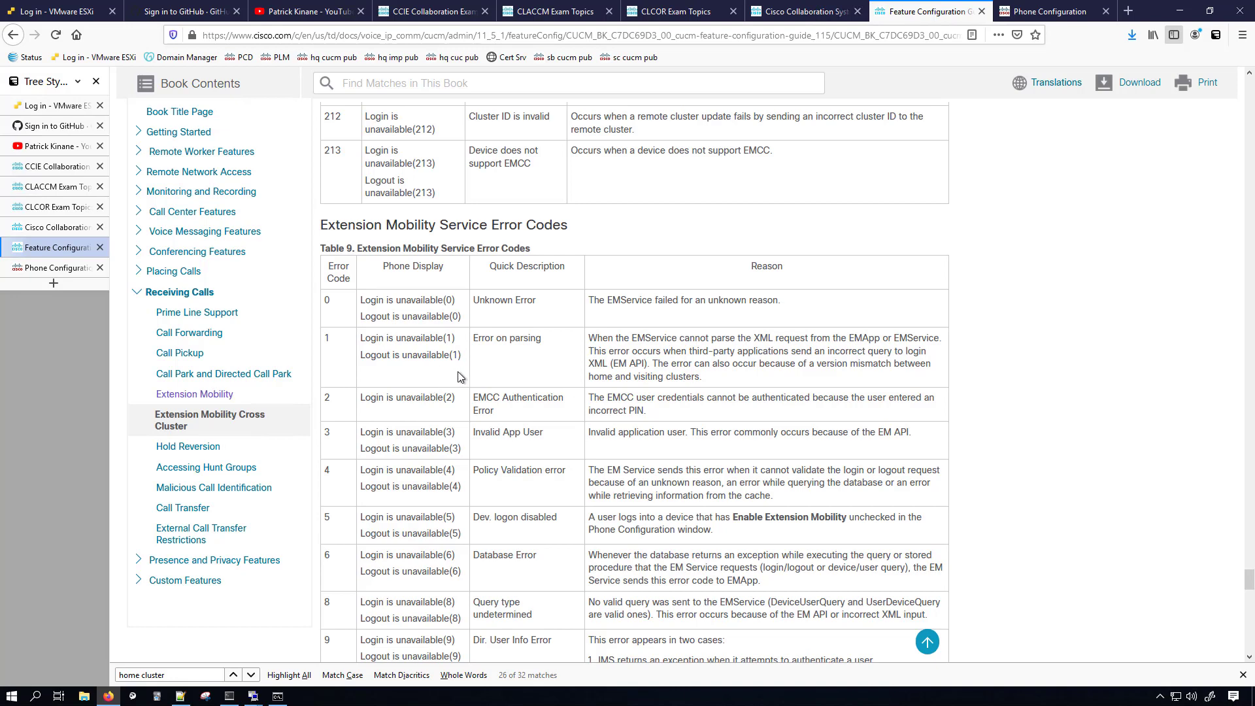
- Leave the EMCC sections for the Extension Mobility chapter in Book Contents
scroll(548, 379, down, 2)
scroll(548, 379, down, 10)
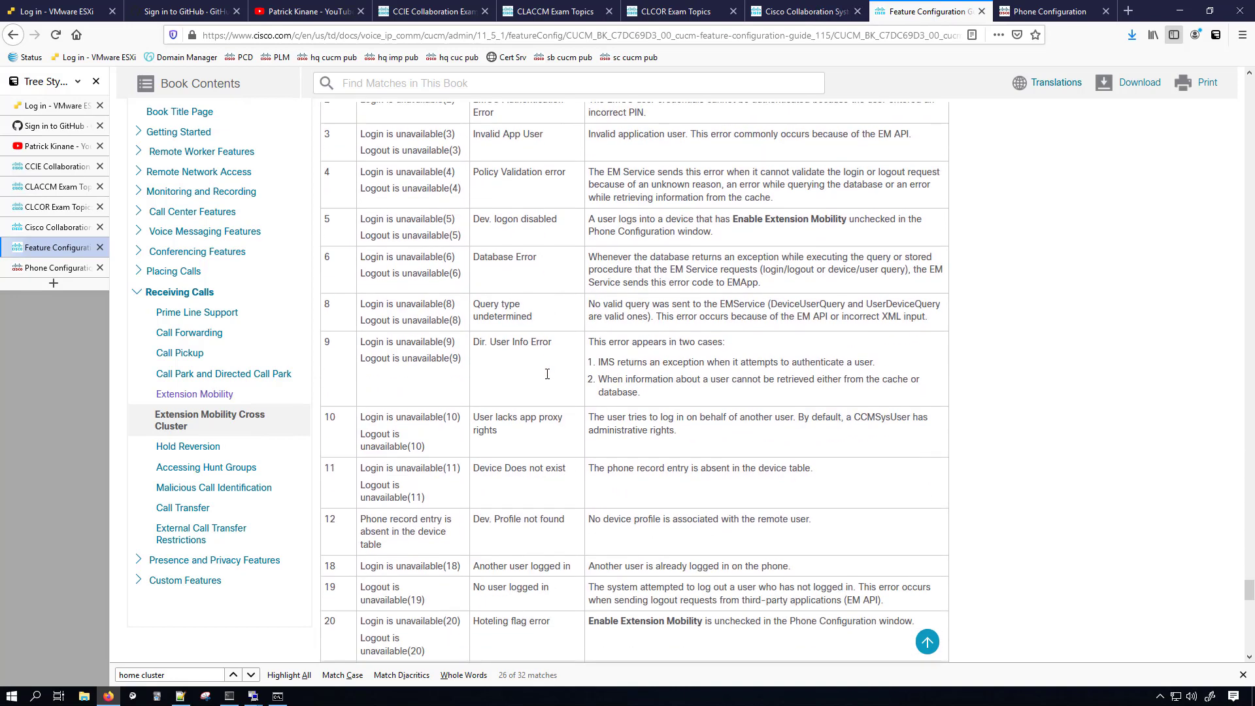
scroll(548, 380, down, 3)
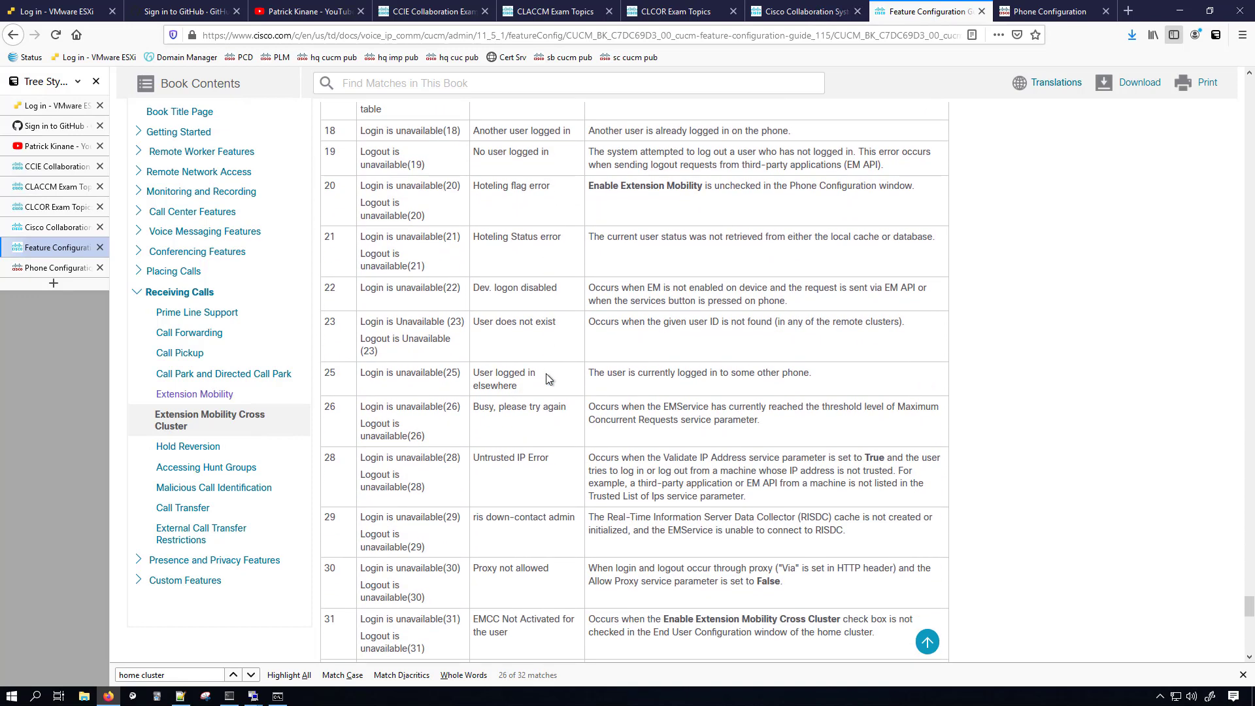
scroll(548, 378, down, 1)
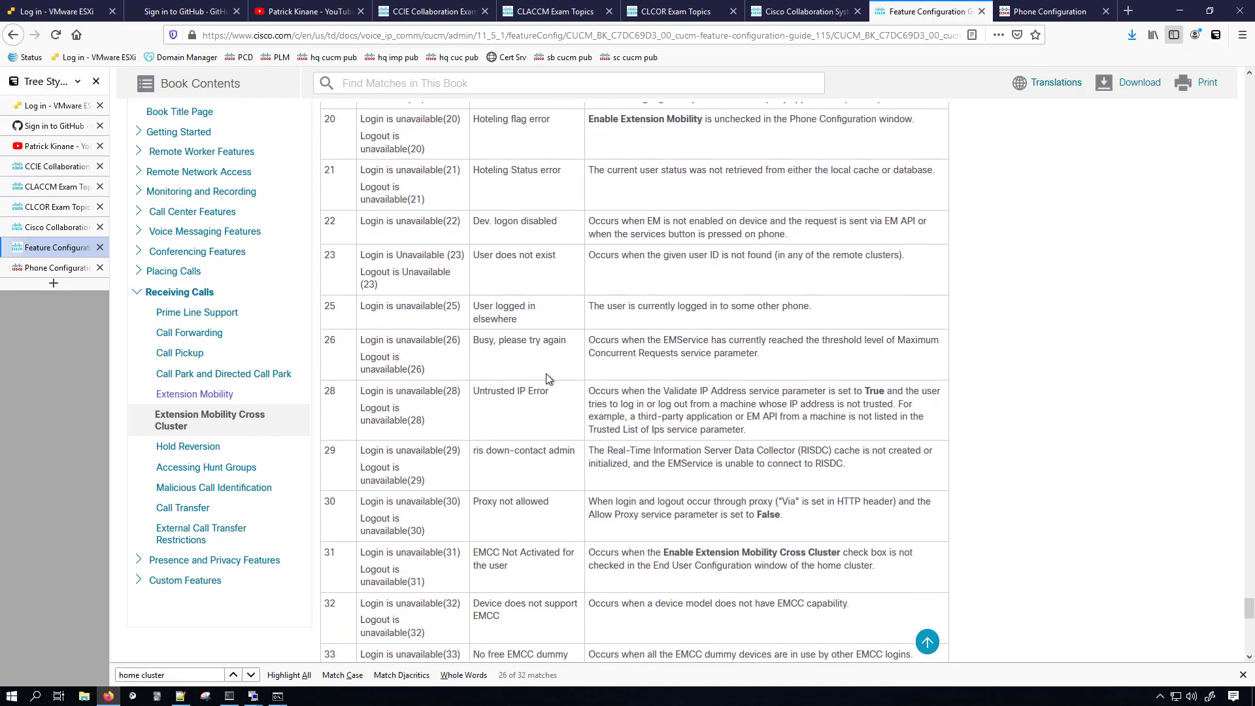
scroll(546, 377, up, 20)
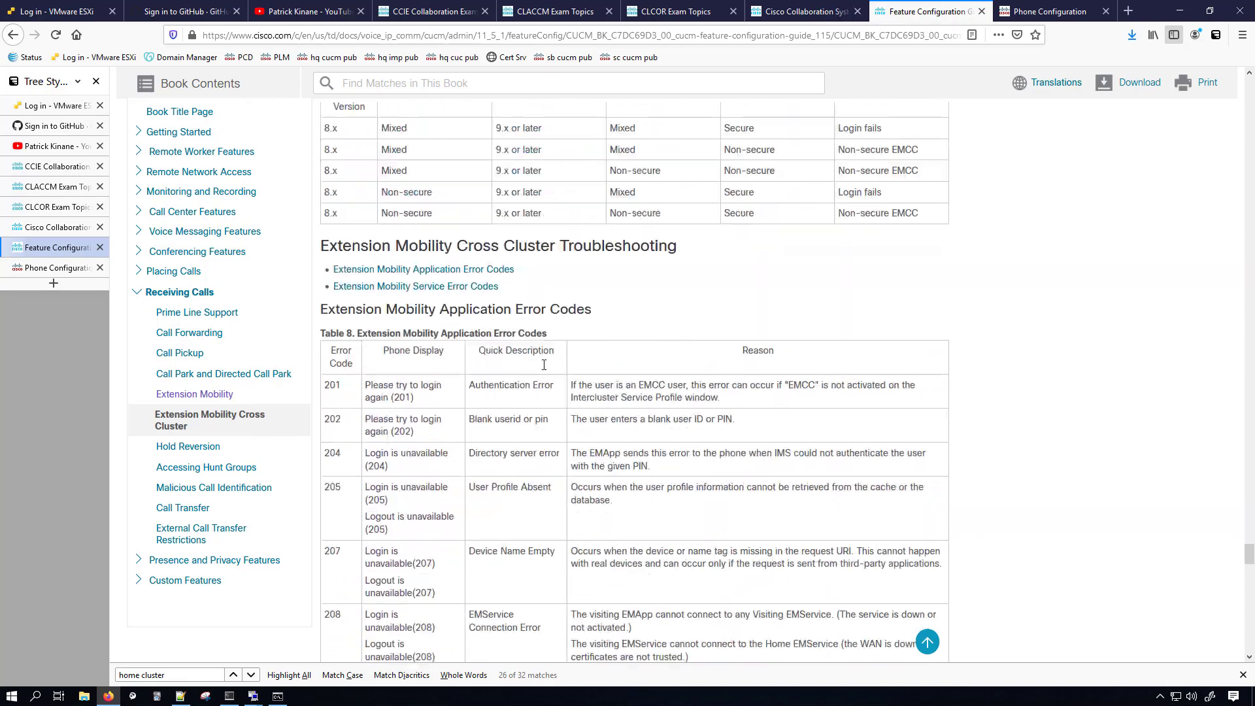
scroll(539, 358, up, 20)
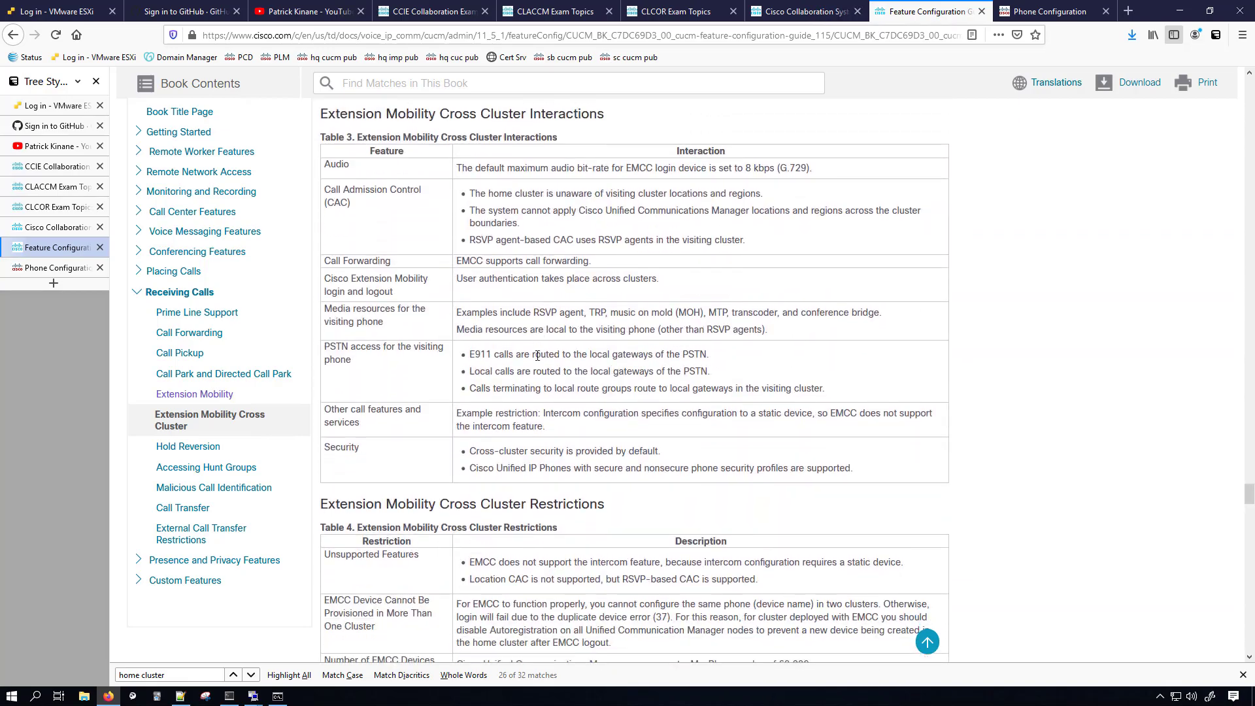
scroll(525, 343, up, 3)
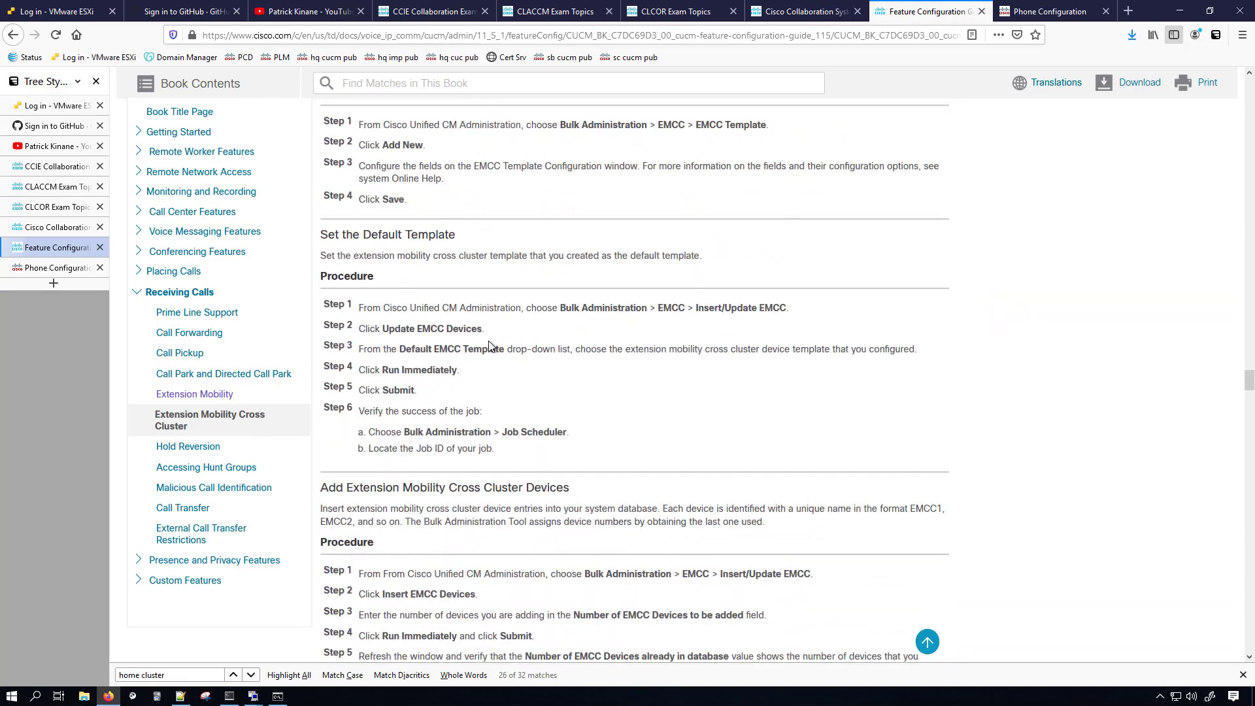
click(225, 394)
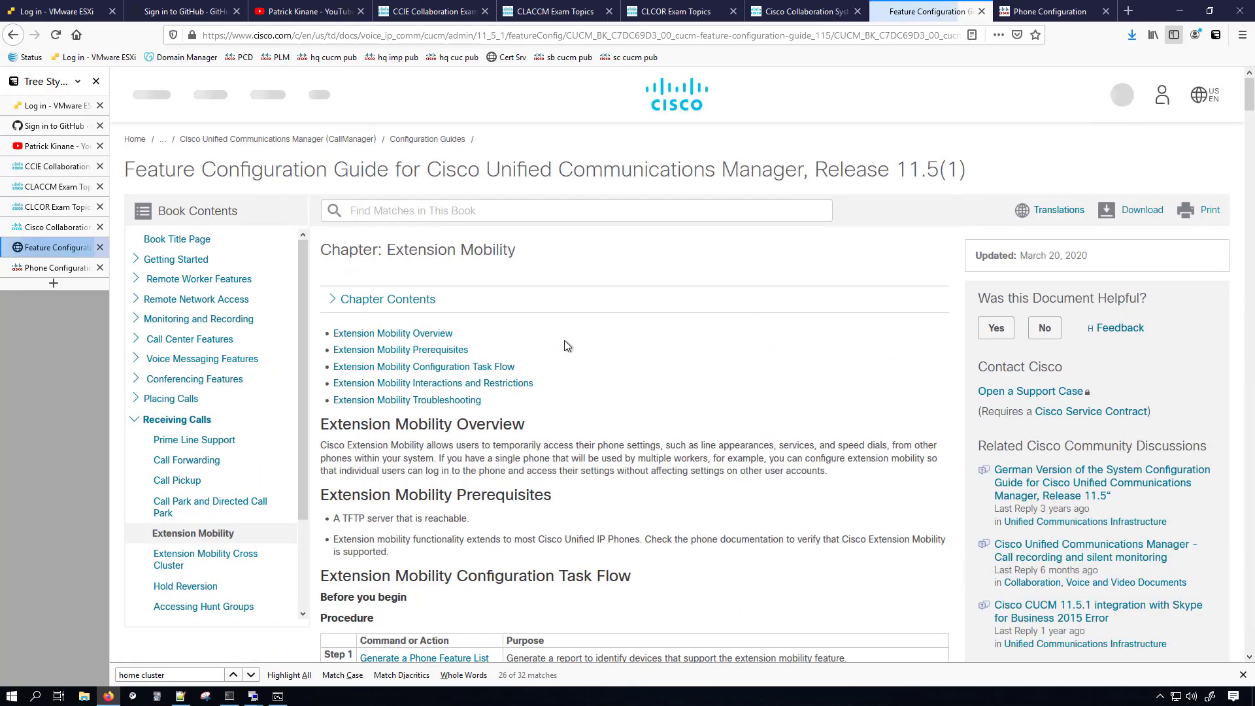
- Read through the Extension Mobility configuration task flow, highlighting a section heading
scroll(564, 344, down, 5)
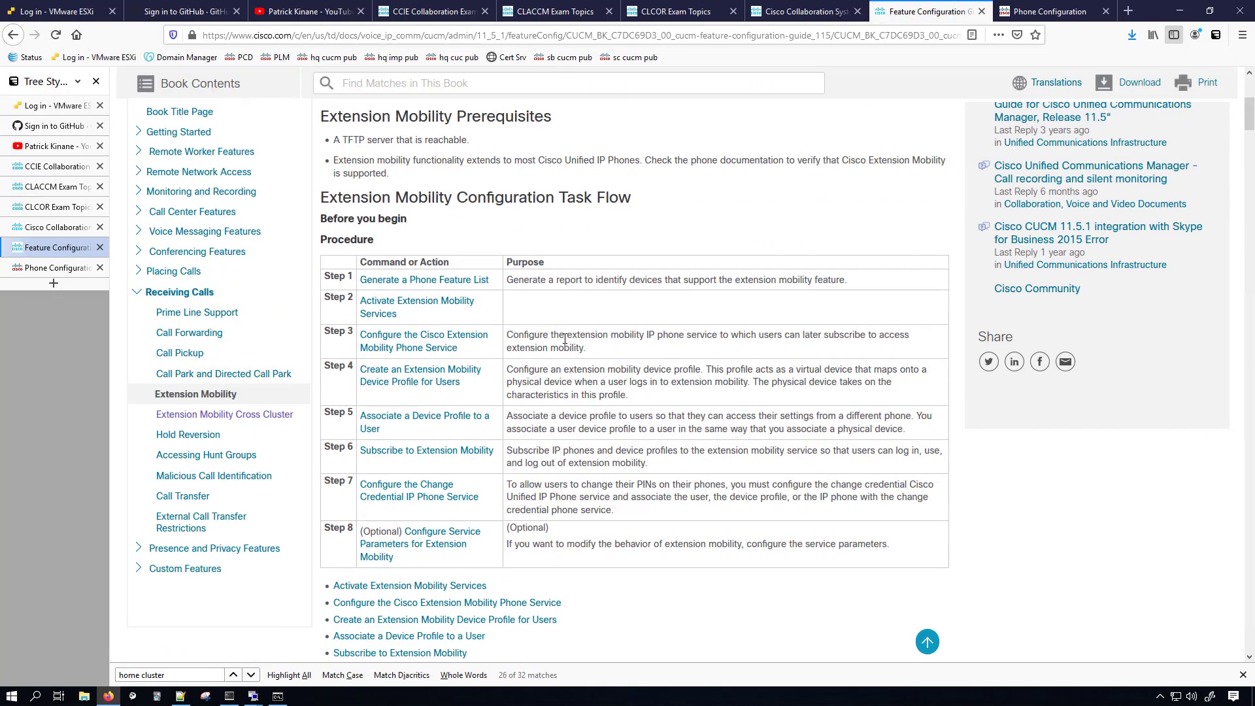
scroll(563, 342, down, 3)
scroll(563, 336, down, 5)
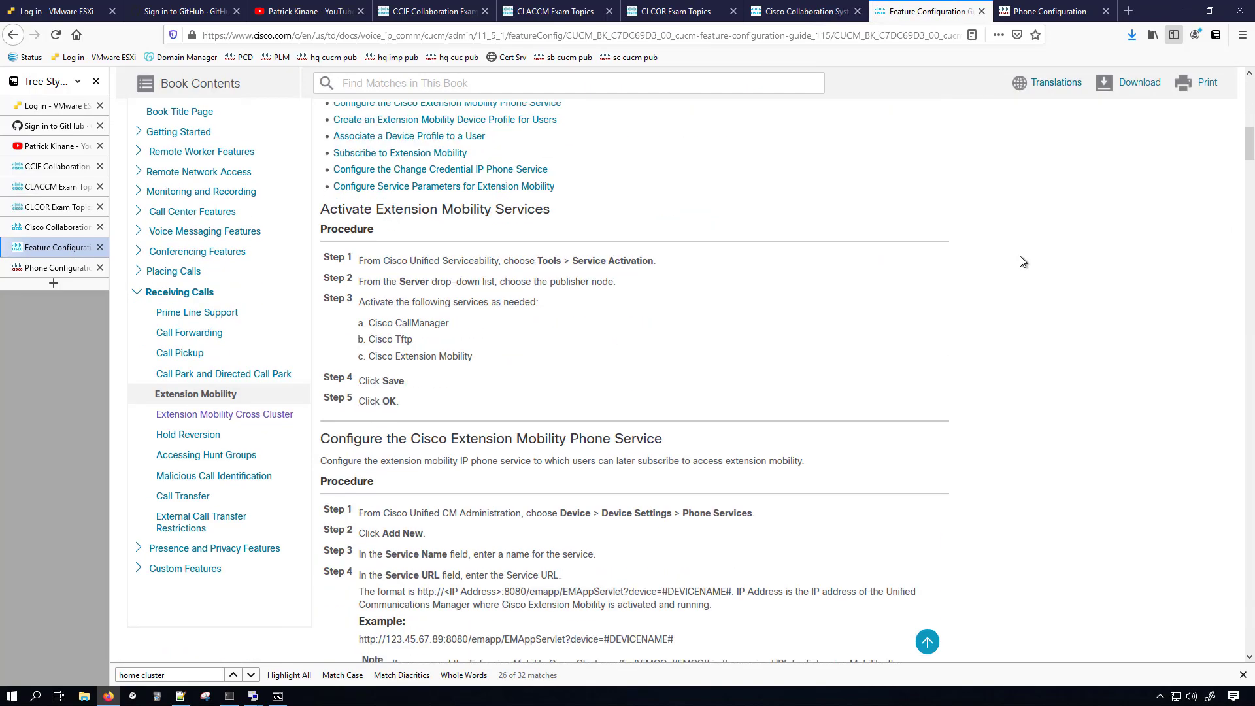
drag(1247, 153, 1243, 206)
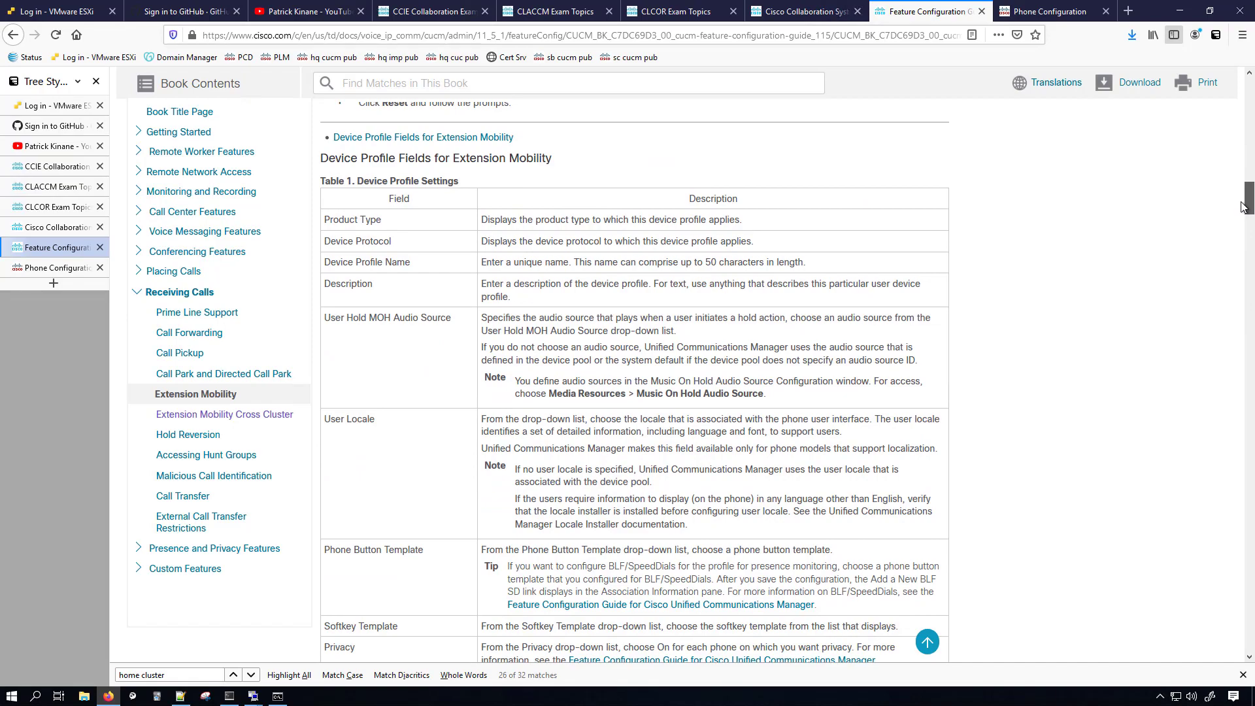
drag(1242, 206, 1250, 406)
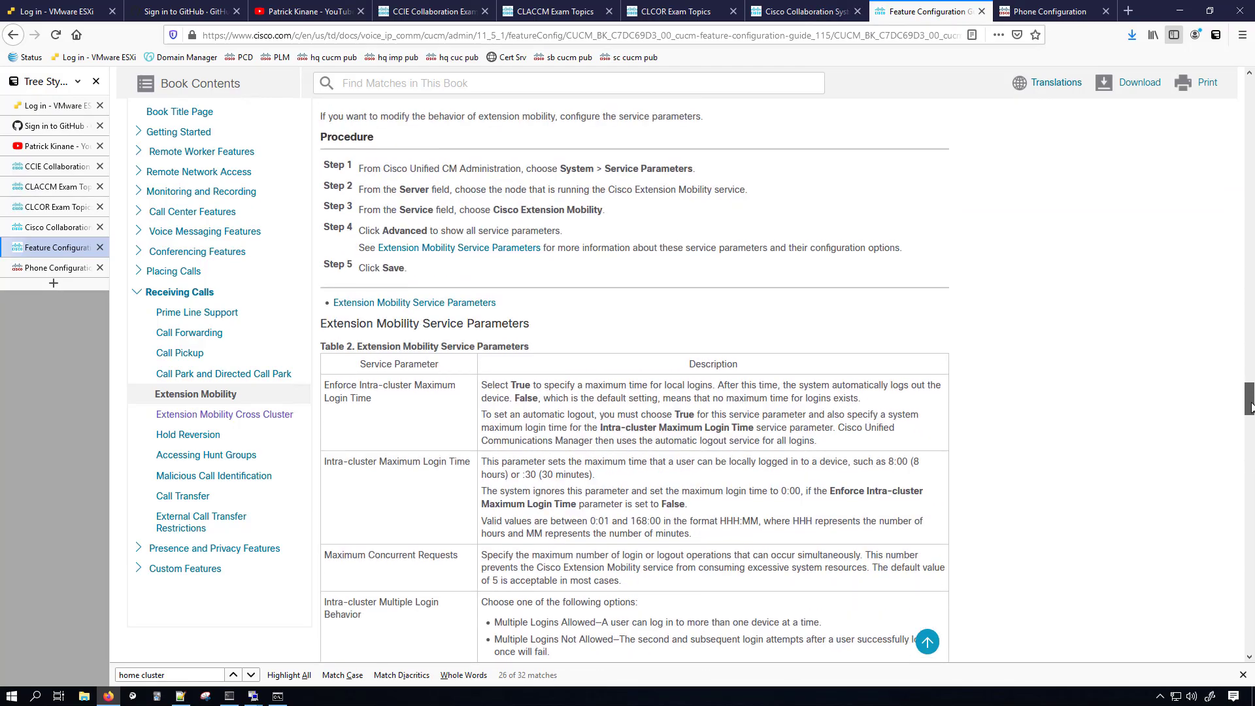
drag(536, 325, 403, 327)
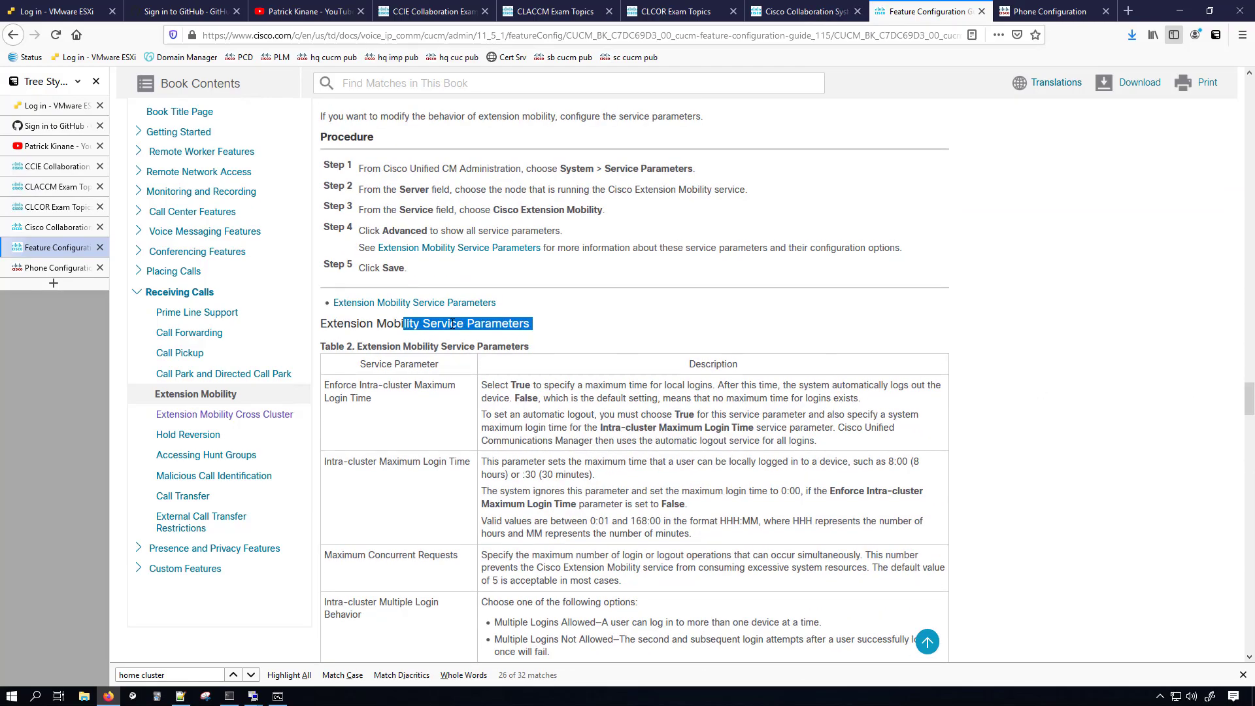
- Highlight the Device Profile Fields for Extension Mobility heading, then open the Collaboration guide's Extension Mobility Architecture
drag(1249, 392, 1230, 182)
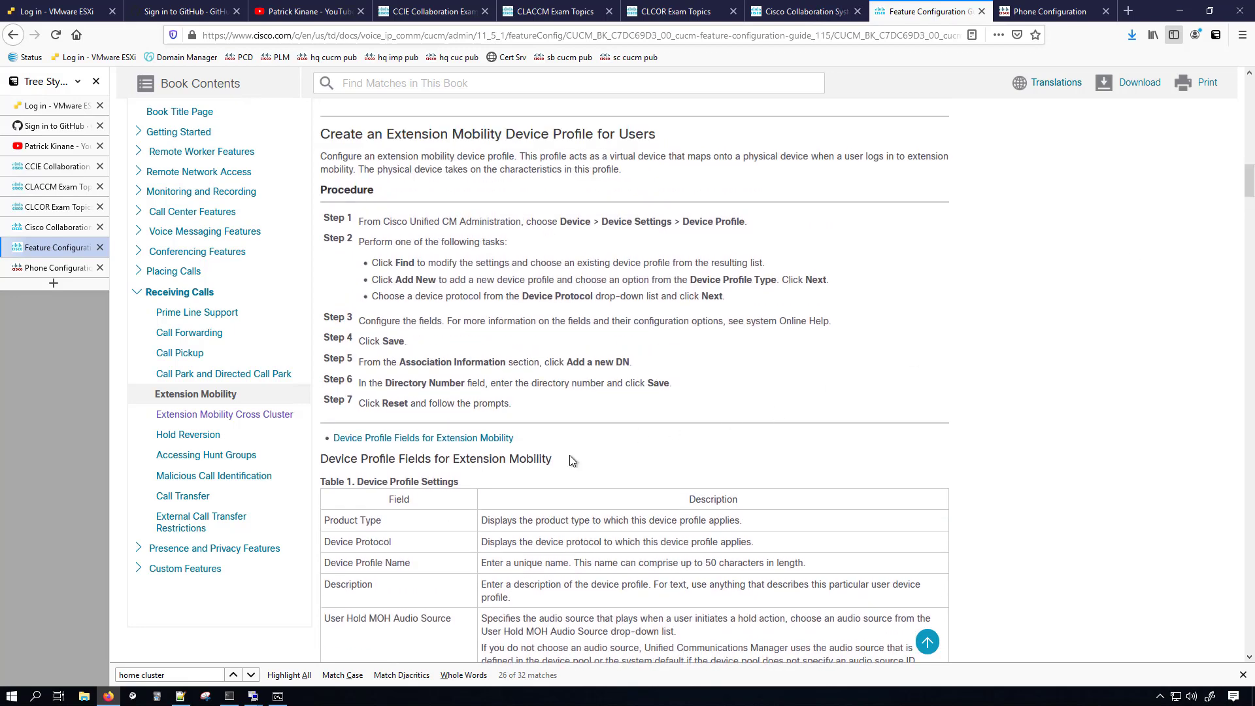
drag(572, 460, 379, 464)
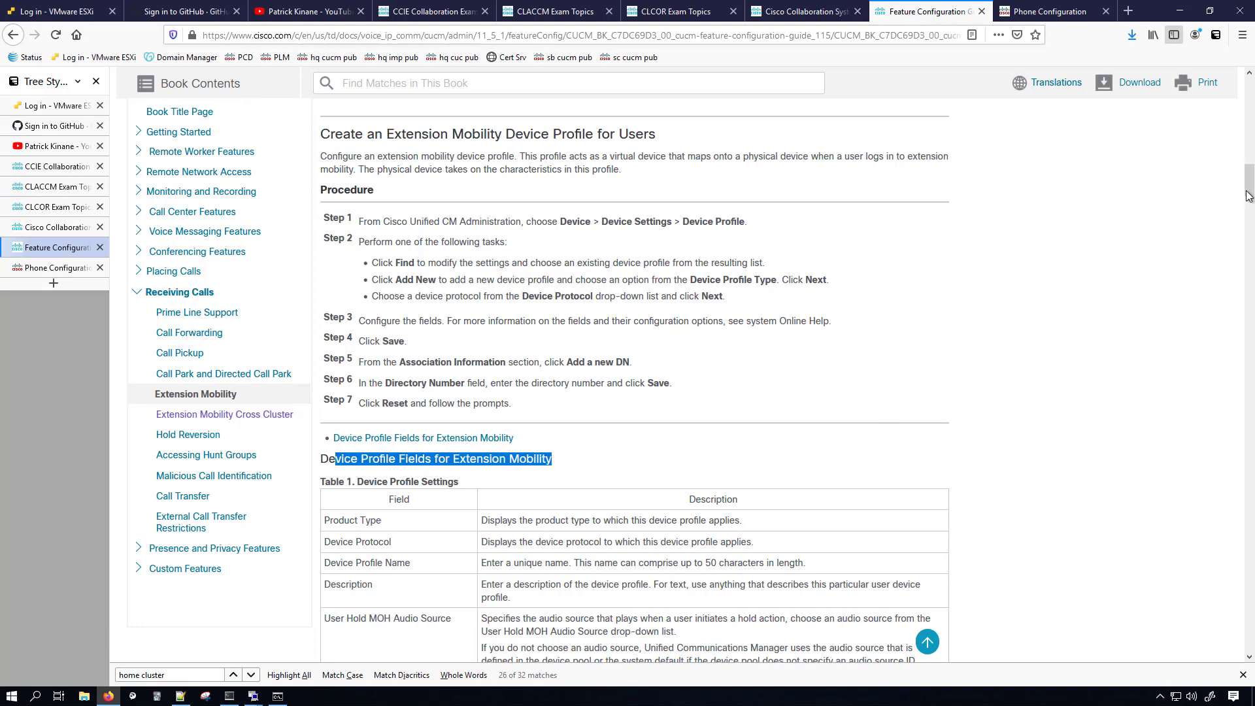
drag(1248, 196, 1216, 624)
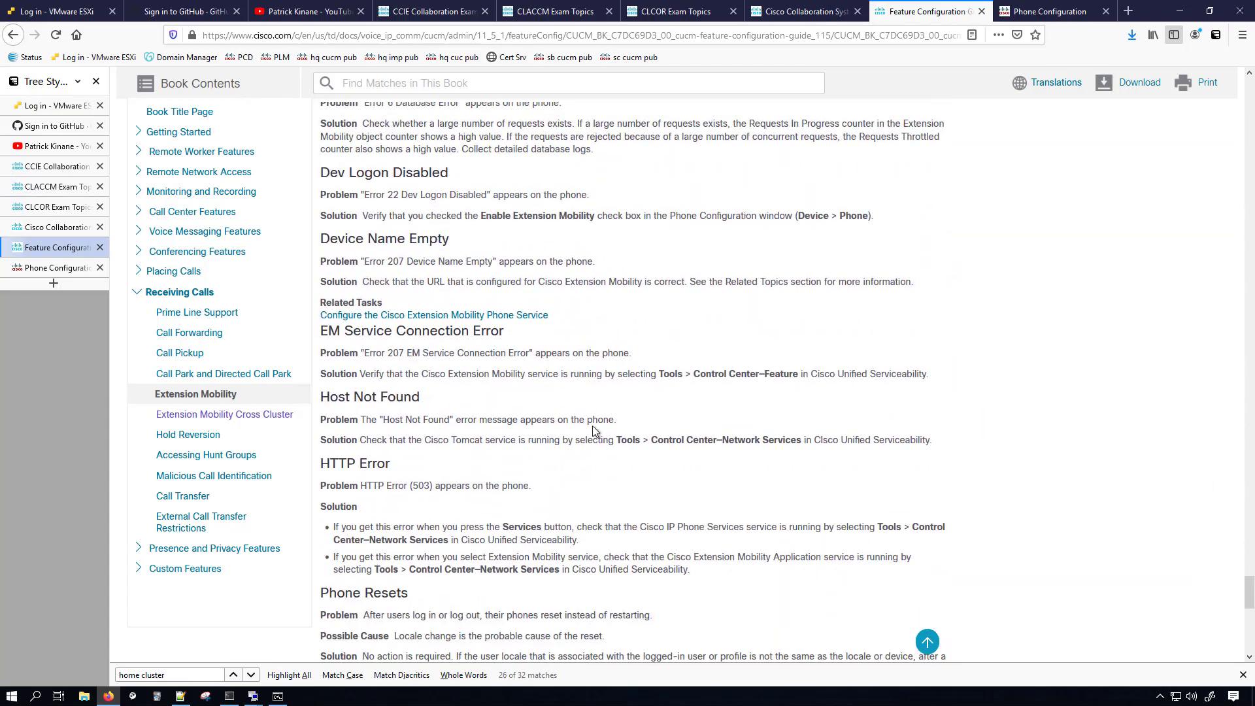
click(69, 229)
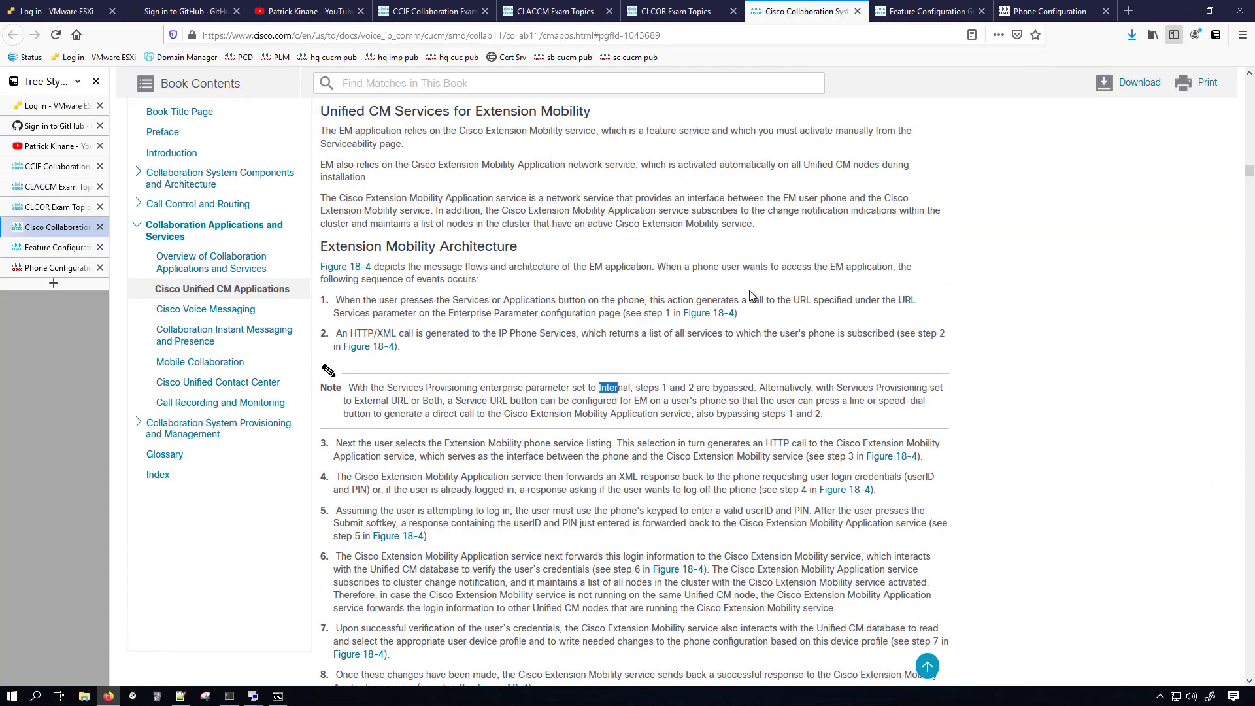